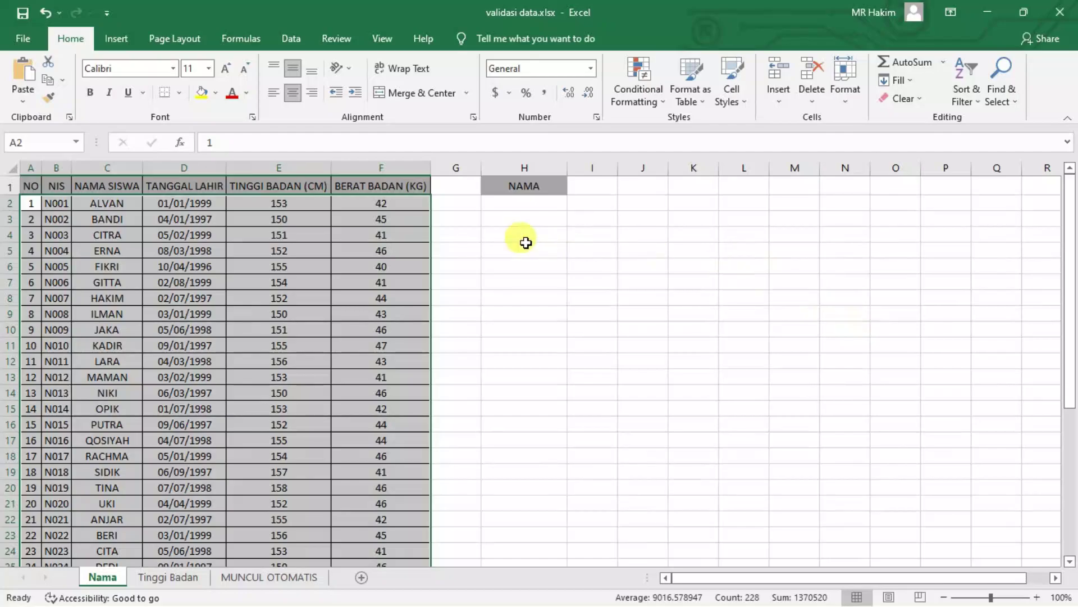
Step: Pick ALVAN in H2's name dropdown, then switch it to ERNA so her row turns red
{"action": "left_click", "coordinate": [524, 238]}
{"action": "left_click", "coordinate": [530, 210]}
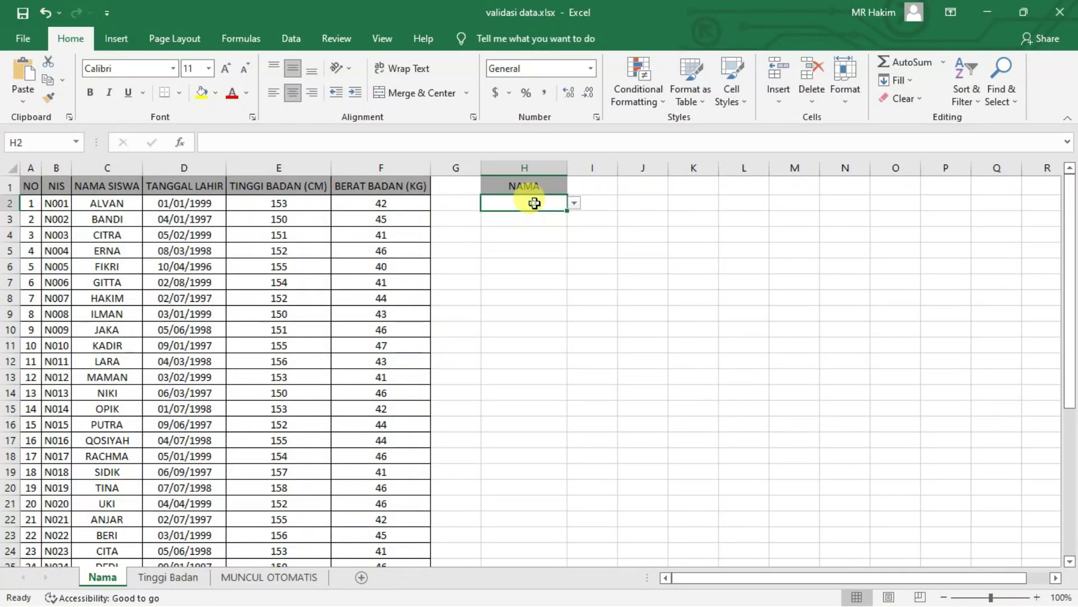
{"action": "left_click", "coordinate": [573, 205]}
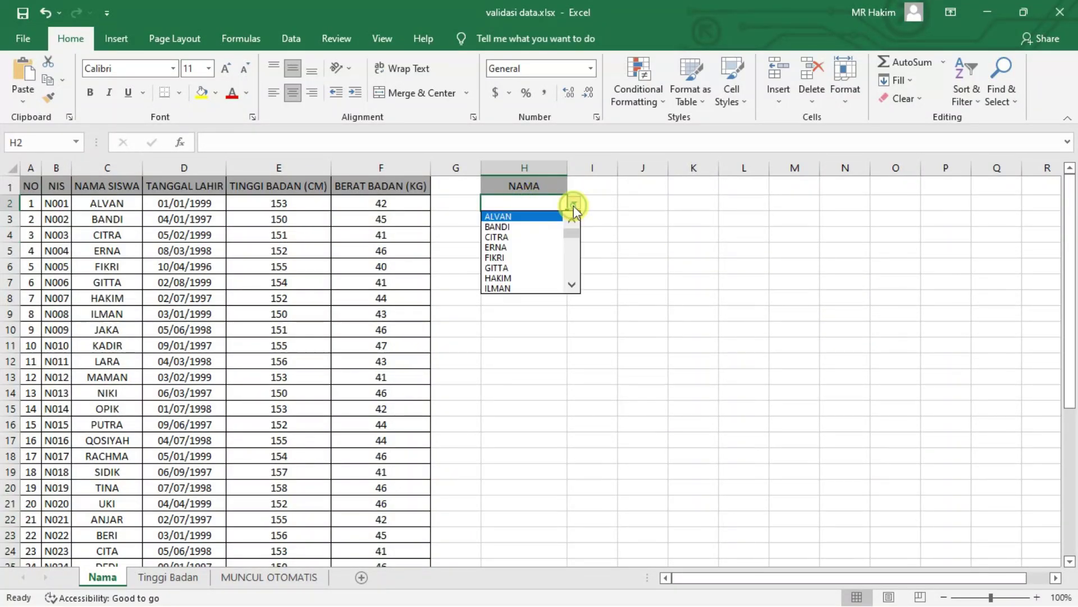
{"action": "left_click", "coordinate": [544, 219]}
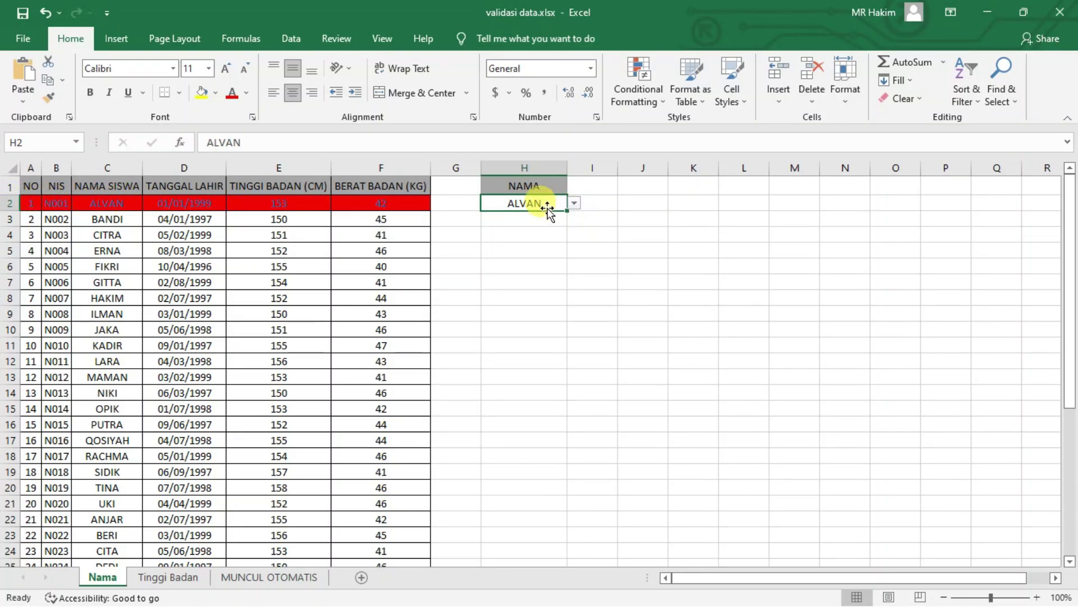
{"action": "left_click", "coordinate": [575, 204]}
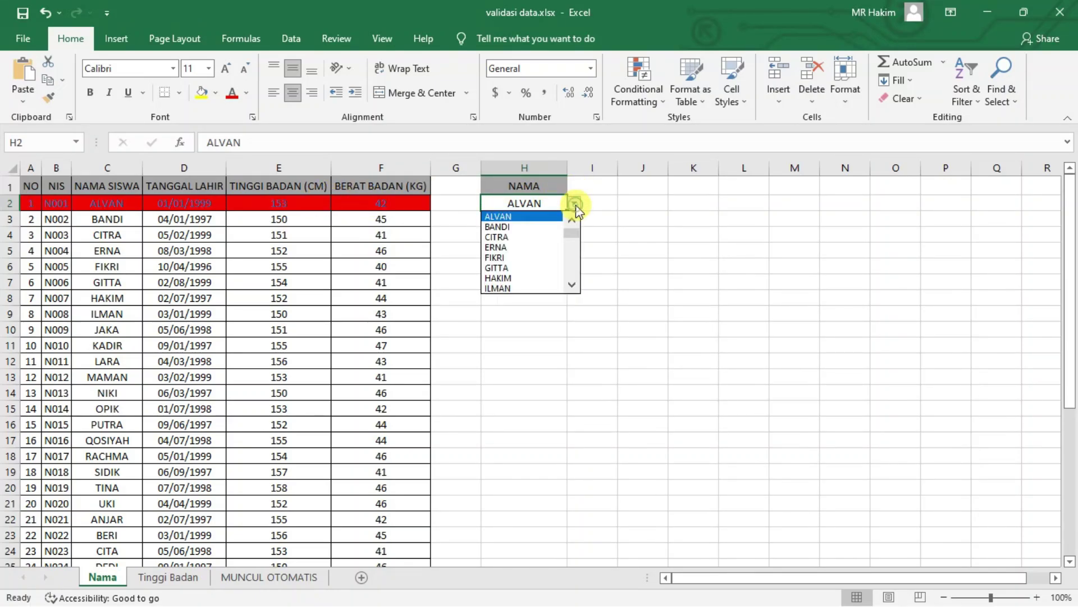
{"action": "left_click", "coordinate": [527, 247]}
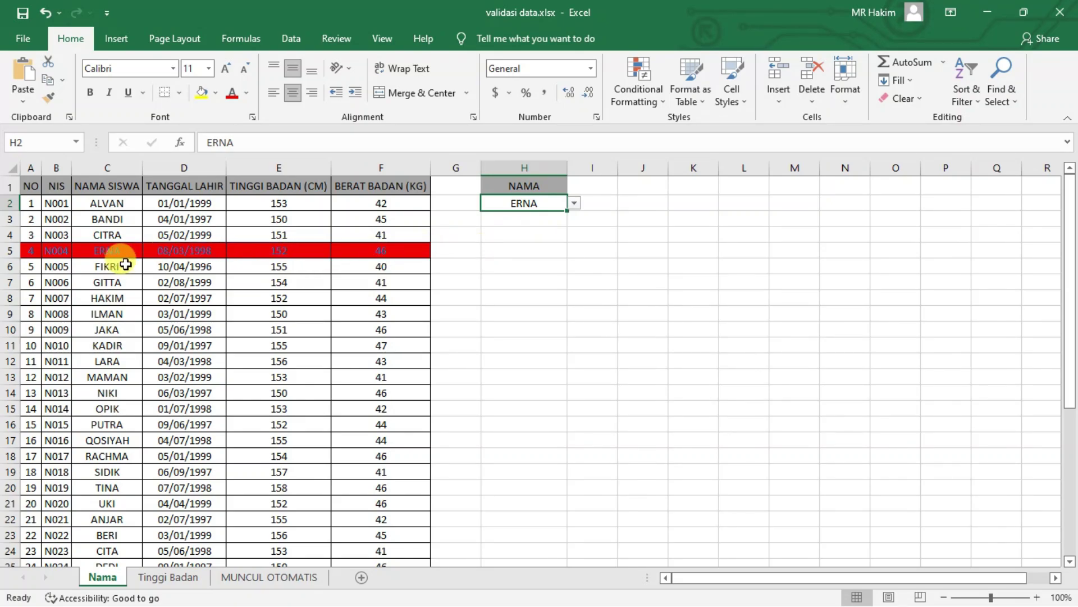
Step: Open H2's name dropdown to begin clearing the selected name
{"action": "left_click", "coordinate": [574, 203]}
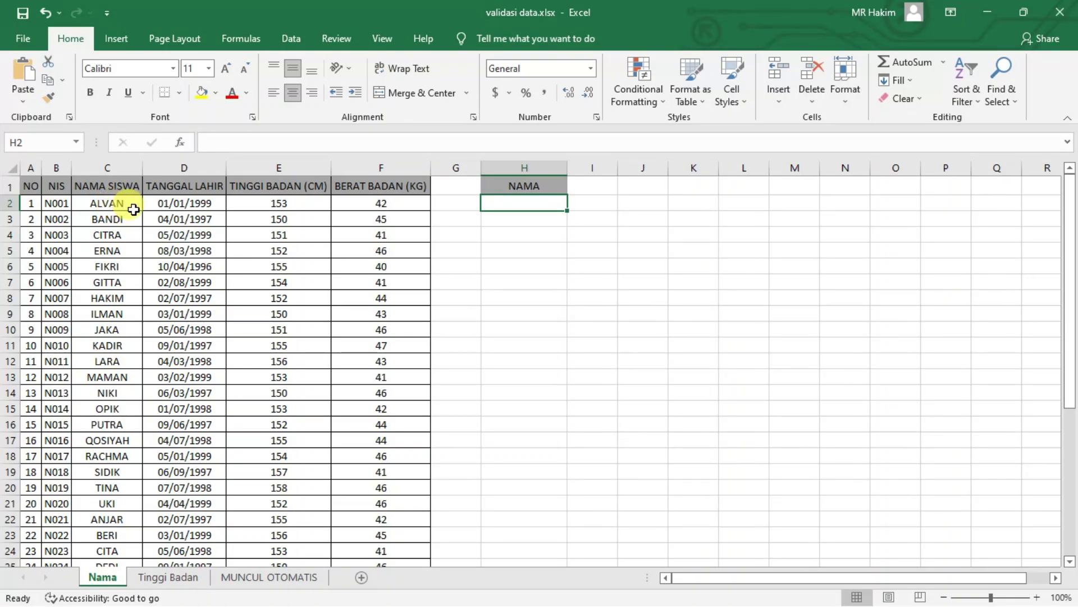
Step: Open Data Validation for H2 and set Allow to List
{"action": "left_click", "coordinate": [291, 34]}
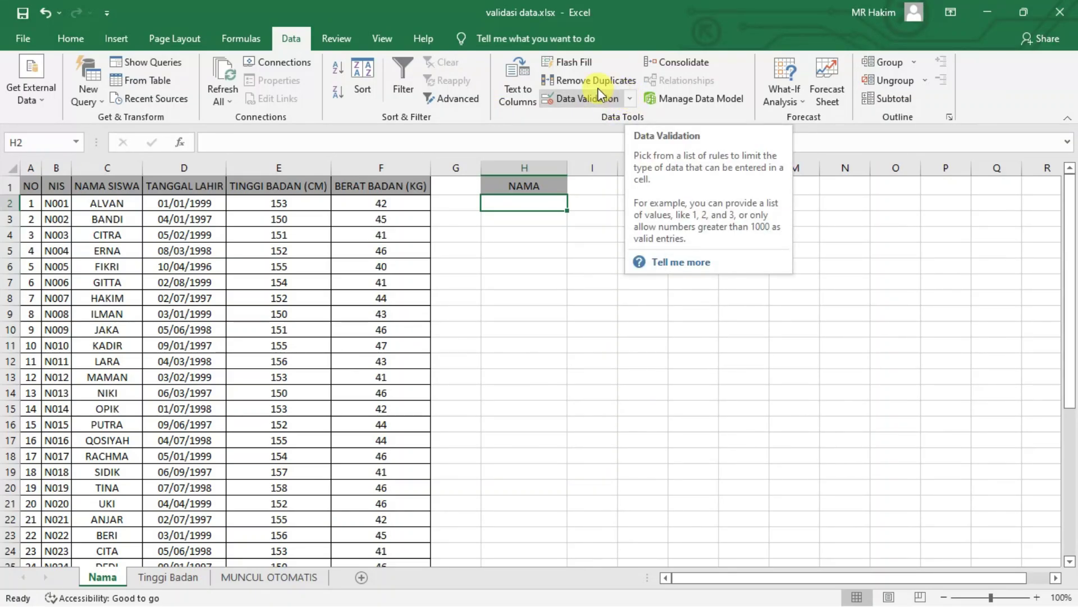
{"action": "left_click", "coordinate": [631, 99]}
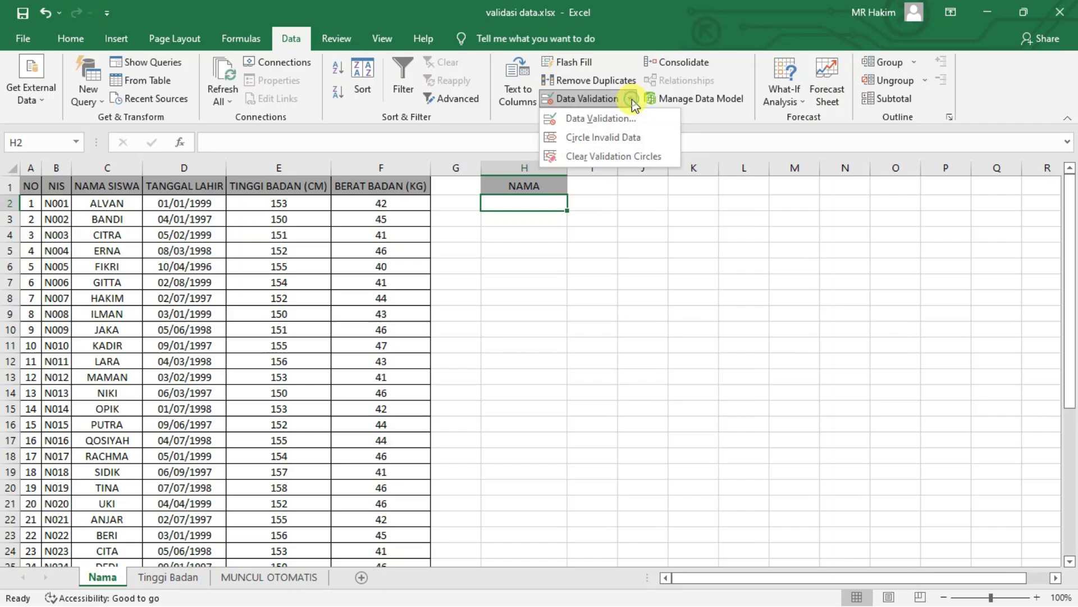
{"action": "left_click", "coordinate": [611, 119]}
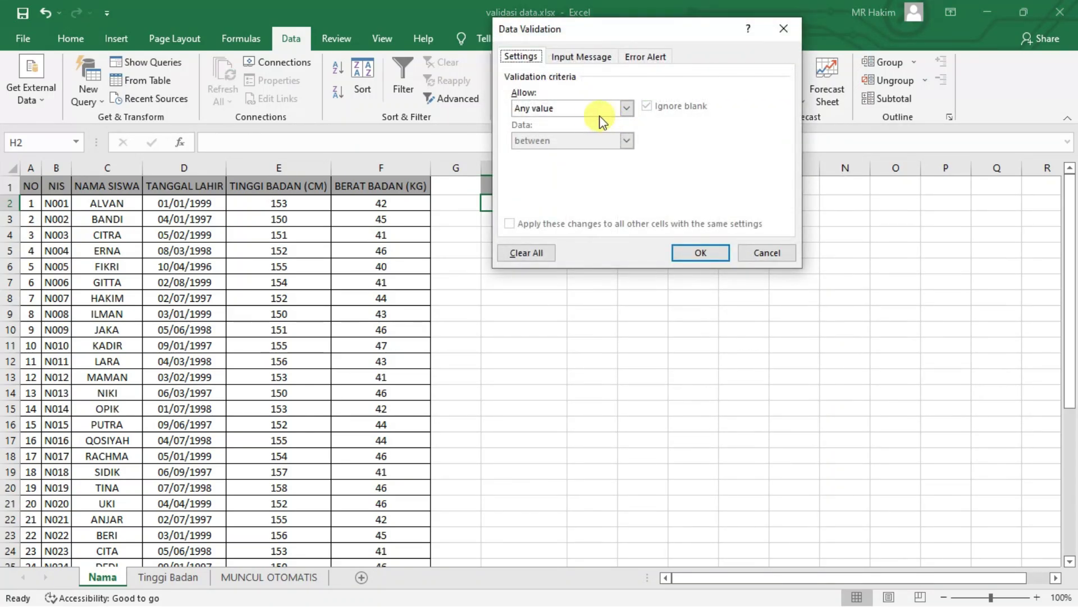
{"action": "left_click", "coordinate": [627, 108]}
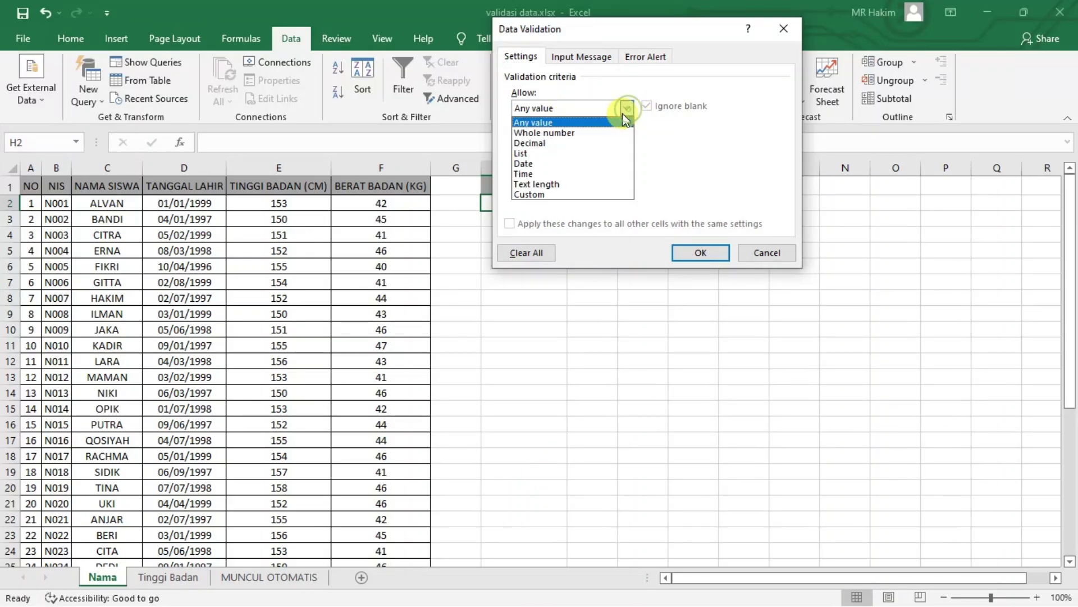
{"action": "left_click", "coordinate": [587, 152]}
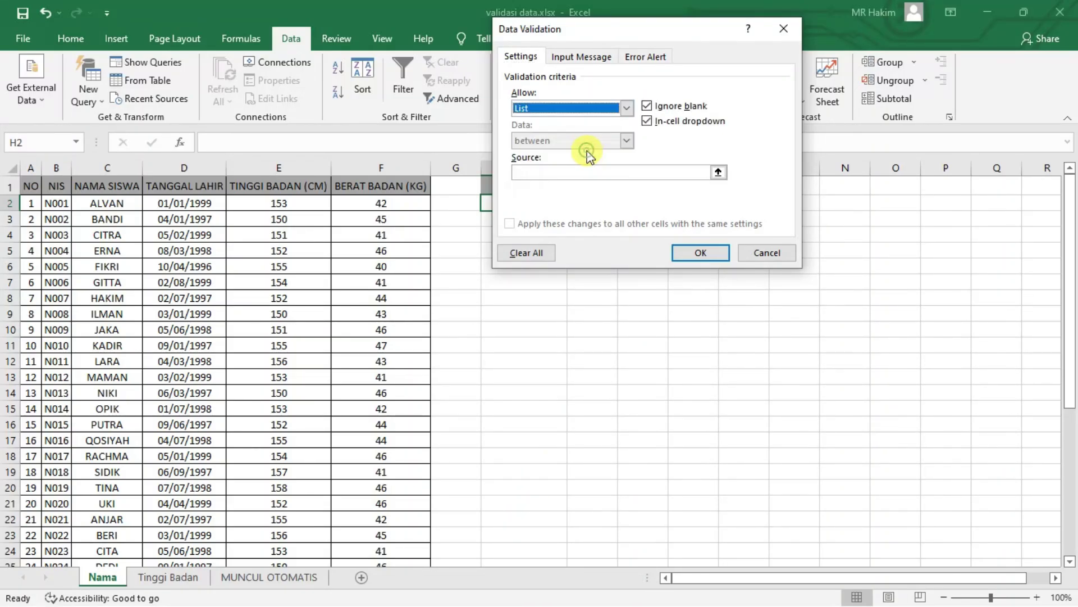
Step: Set the list source to =$C$2:$C$39 by extending down from C2 with Ctrl+Shift+Down
{"action": "left_click", "coordinate": [578, 171]}
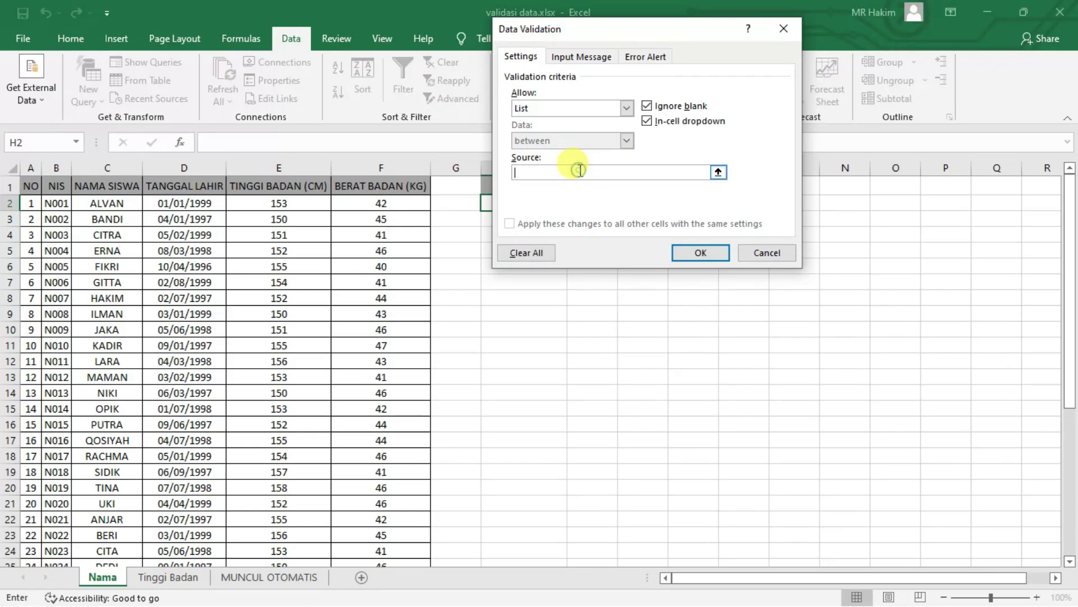
{"action": "left_click", "coordinate": [99, 204]}
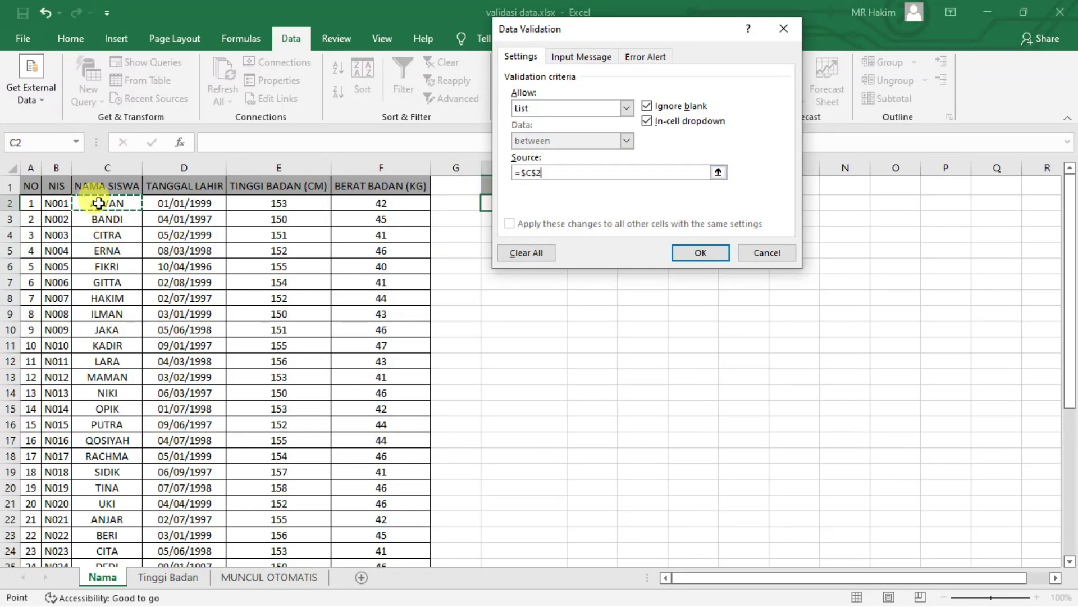
{"action": "left_click_drag", "start_coordinate": [98, 203], "coordinate": [104, 282]}
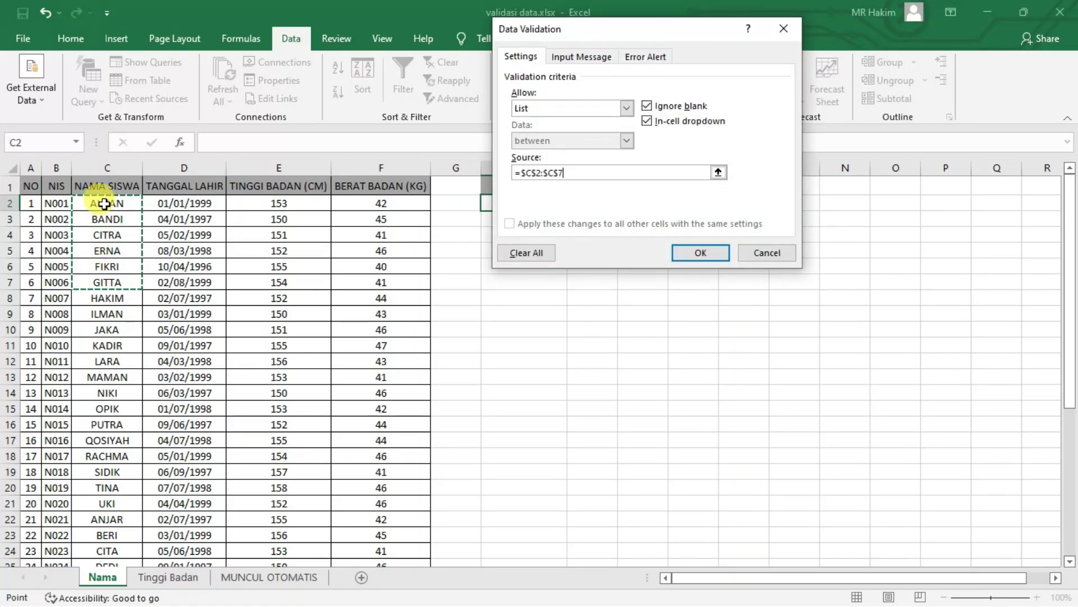
{"action": "left_click", "coordinate": [105, 204]}
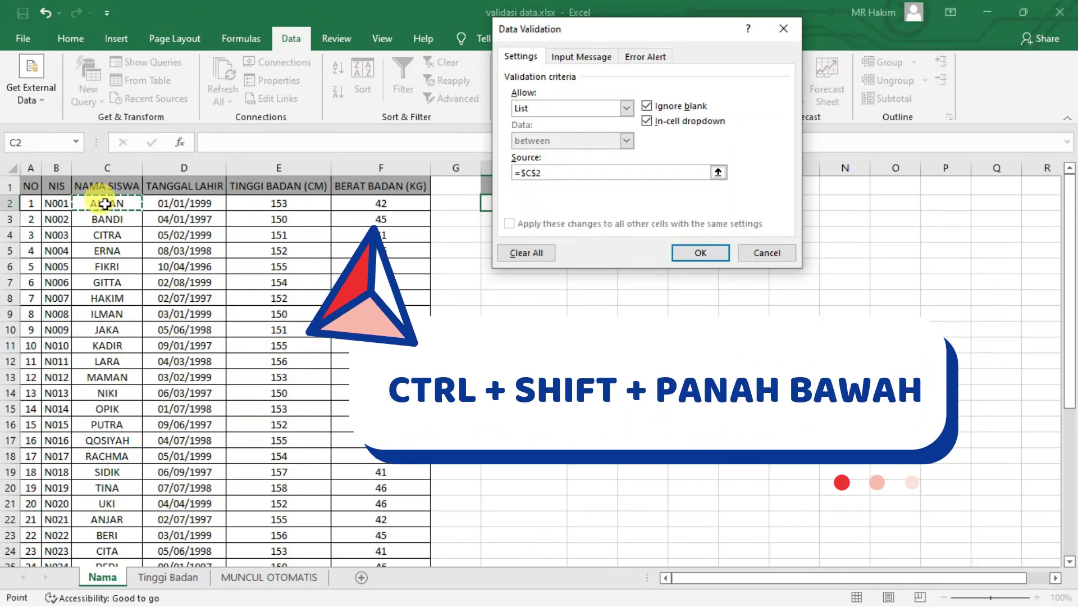
{"action": "key", "text": "ctrl+shift+Down"}
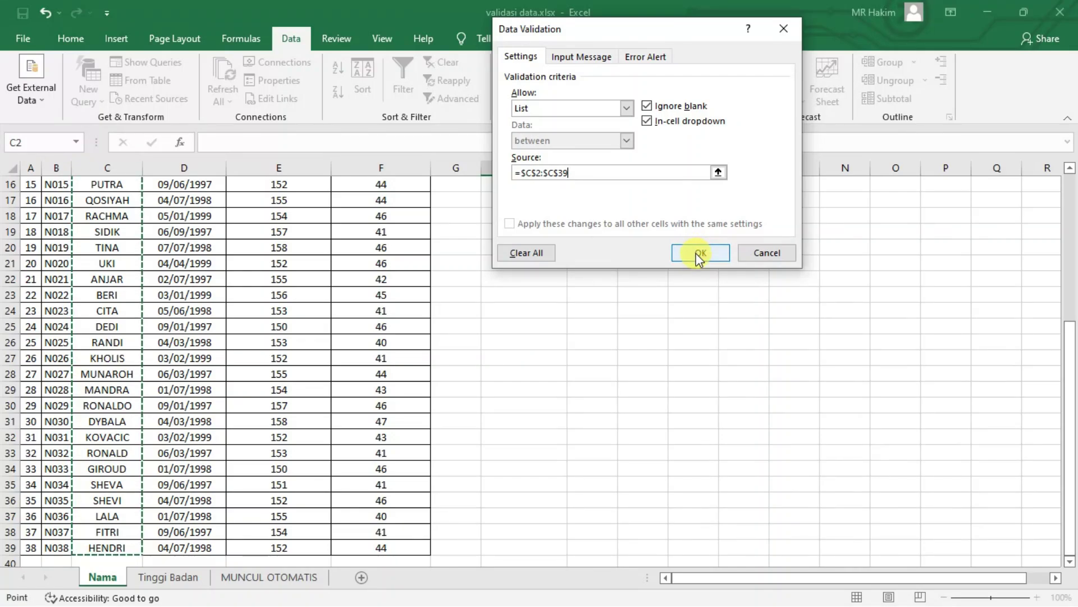
{"action": "left_click", "coordinate": [636, 57]}
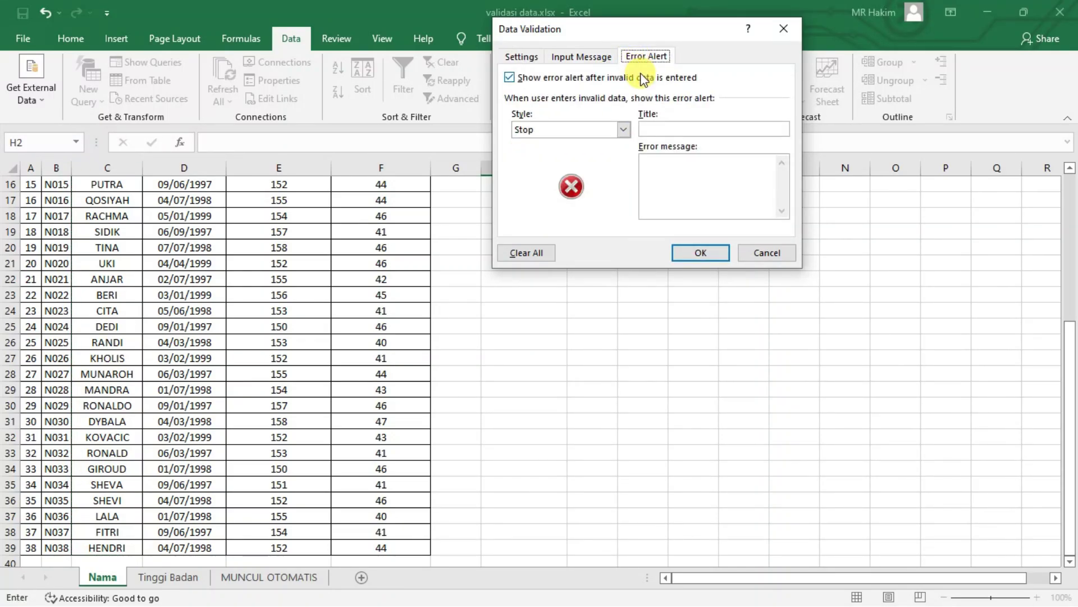
Step: Add error alert title 'Nama Siswa' and message 'Pilih nama siswa yang akan ditampilkan', then apply
{"action": "left_click", "coordinate": [661, 129]}
{"action": "type", "text": "Nama Sis"}
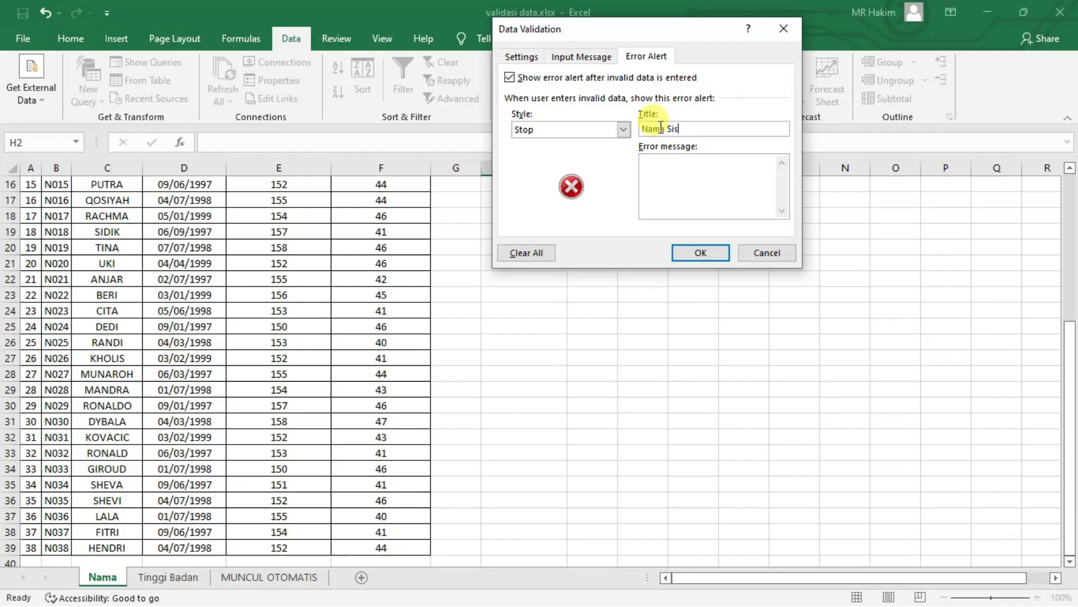
{"action": "type", "text": "wa"}
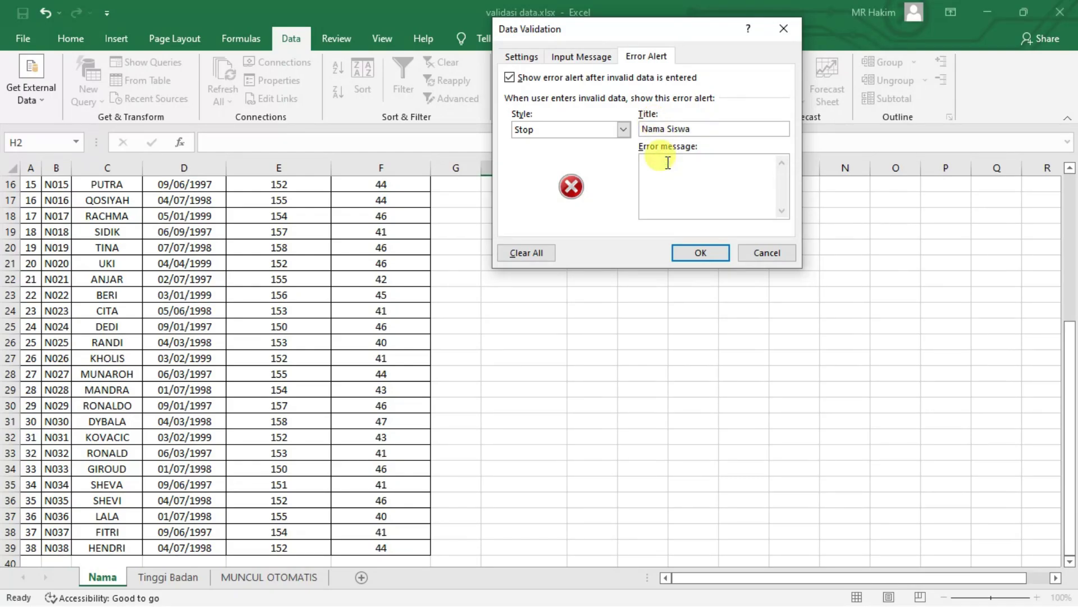
{"action": "type", "text": "Pilih"}
{"action": "type", "text": " nama s"}
{"action": "type", "text": "iswa yang"}
{"action": "type", "text": " akan dit"}
{"action": "type", "text": "ampilkan"}
{"action": "left_click", "coordinate": [699, 252]}
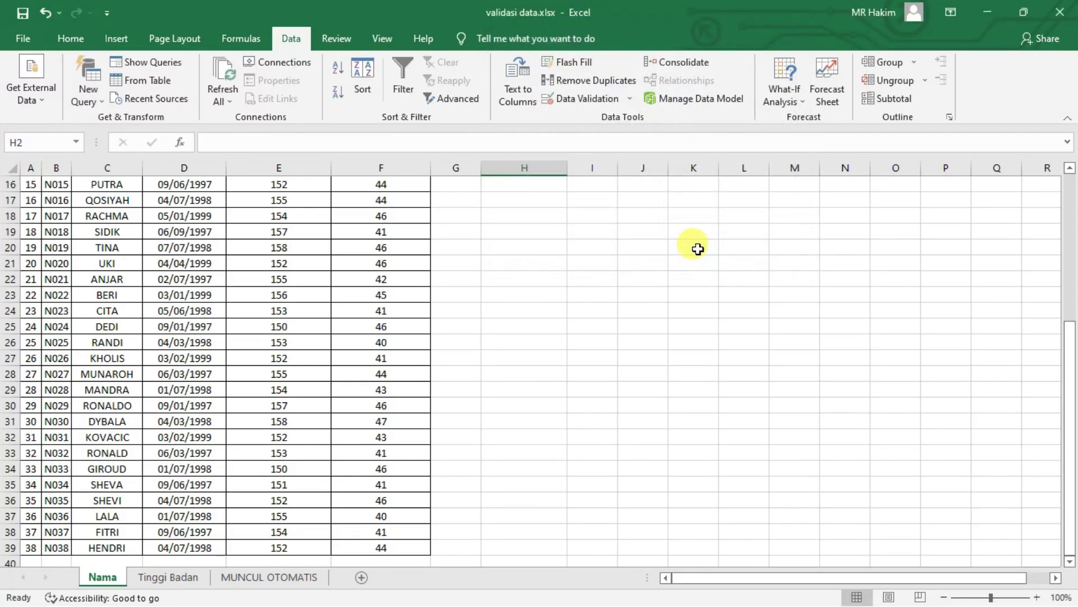
Step: Scroll through H2's dropdown to verify all names from ALVAN to HENDRI, closing it unselected
{"action": "scroll", "coordinate": [514, 285], "scroll_direction": "up", "scroll_amount": 5}
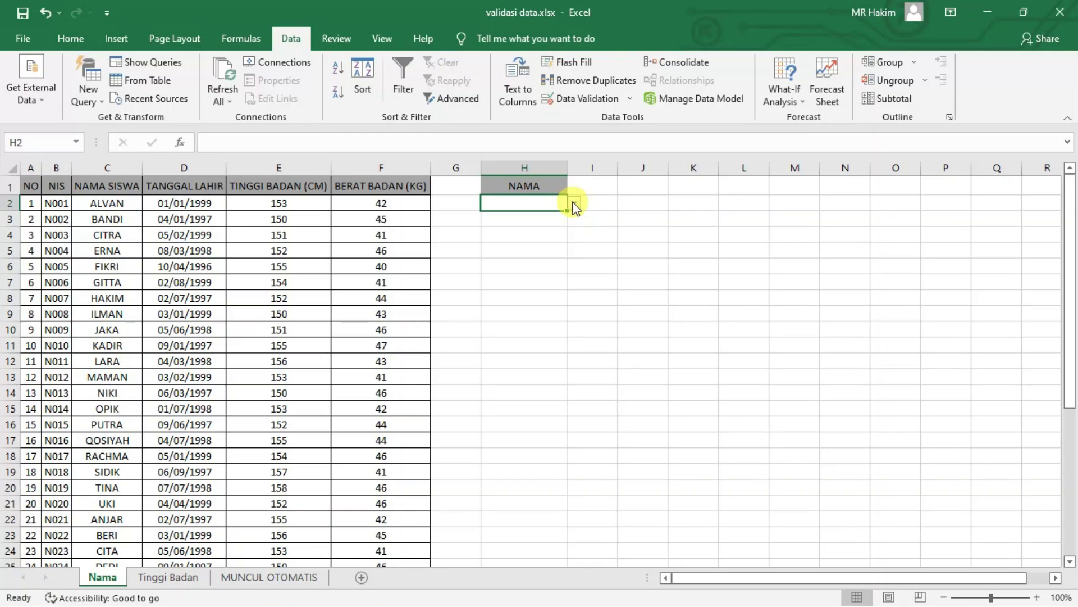
{"action": "left_click", "coordinate": [573, 203]}
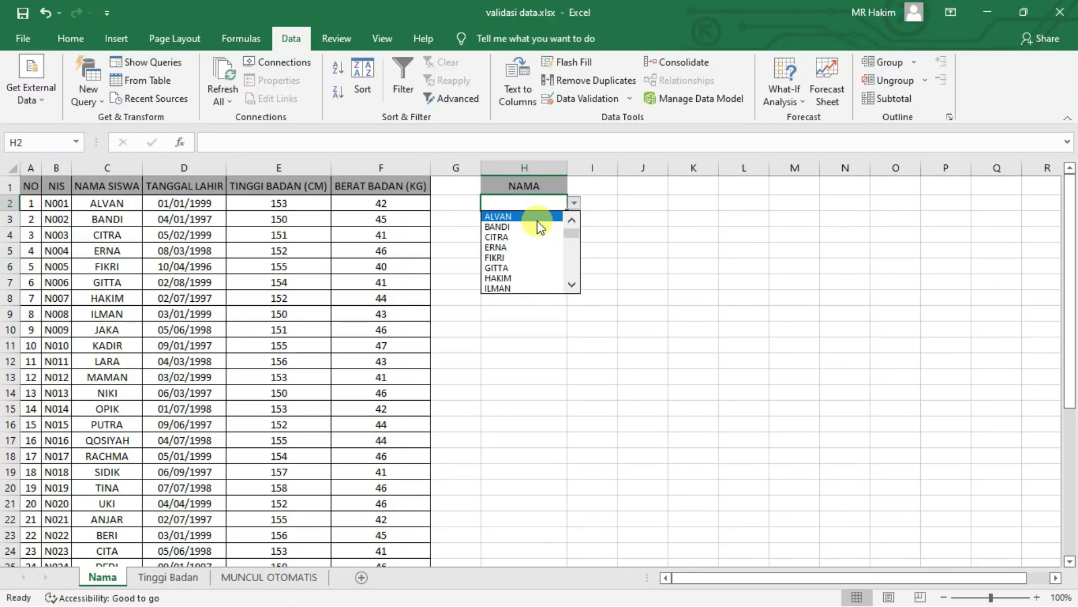
{"action": "left_click_drag", "start_coordinate": [572, 232], "coordinate": [571, 295]}
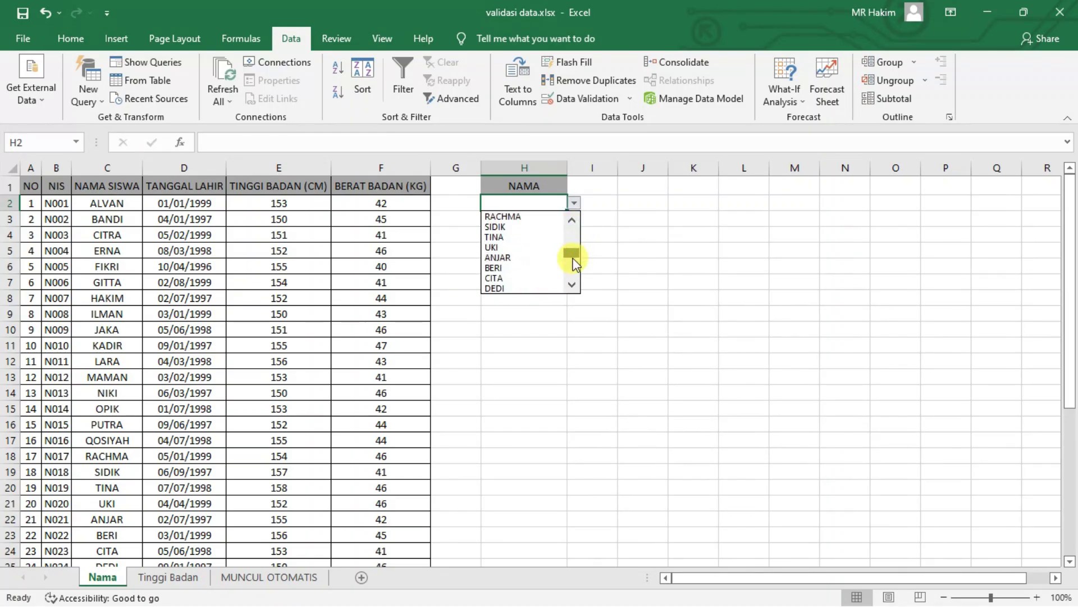
{"action": "scroll", "coordinate": [574, 236], "scroll_direction": "up", "scroll_amount": 1}
{"action": "scroll", "coordinate": [574, 225], "scroll_direction": "up", "scroll_amount": 10}
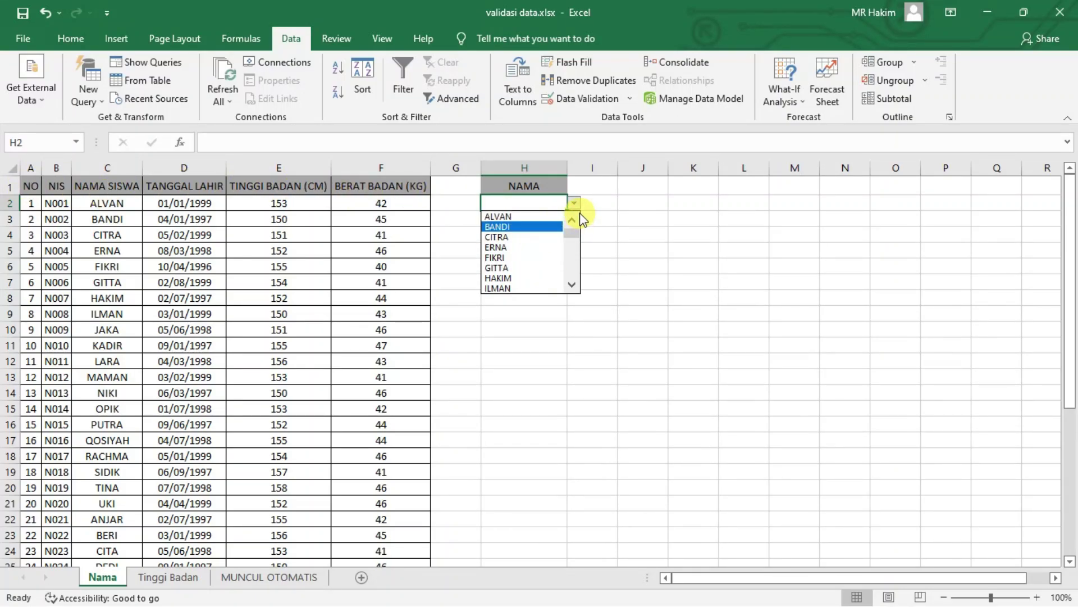
{"action": "left_click", "coordinate": [615, 205]}
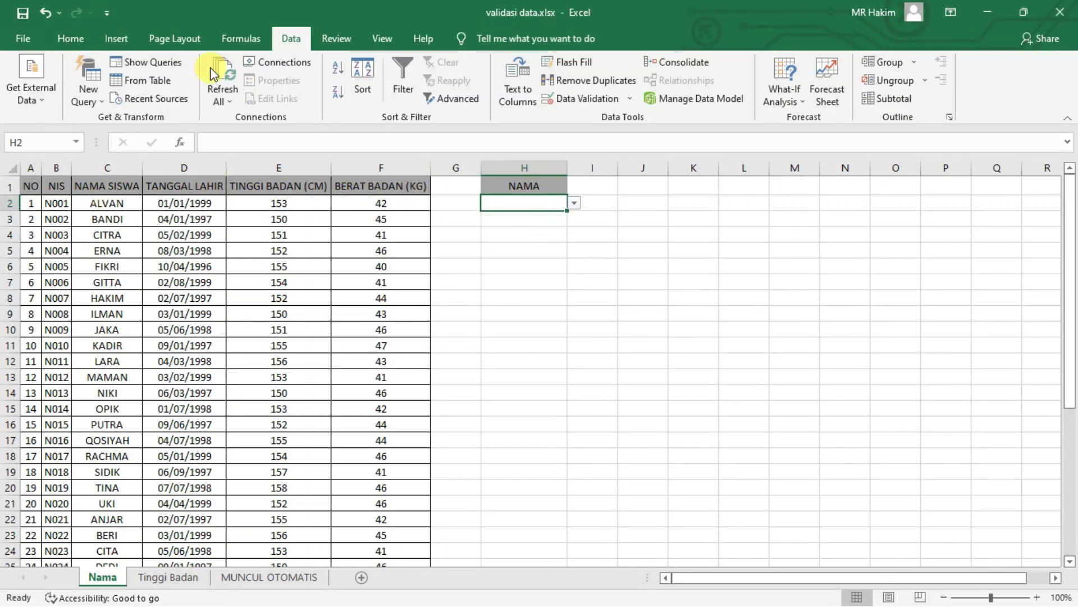
{"action": "left_click", "coordinate": [71, 39]}
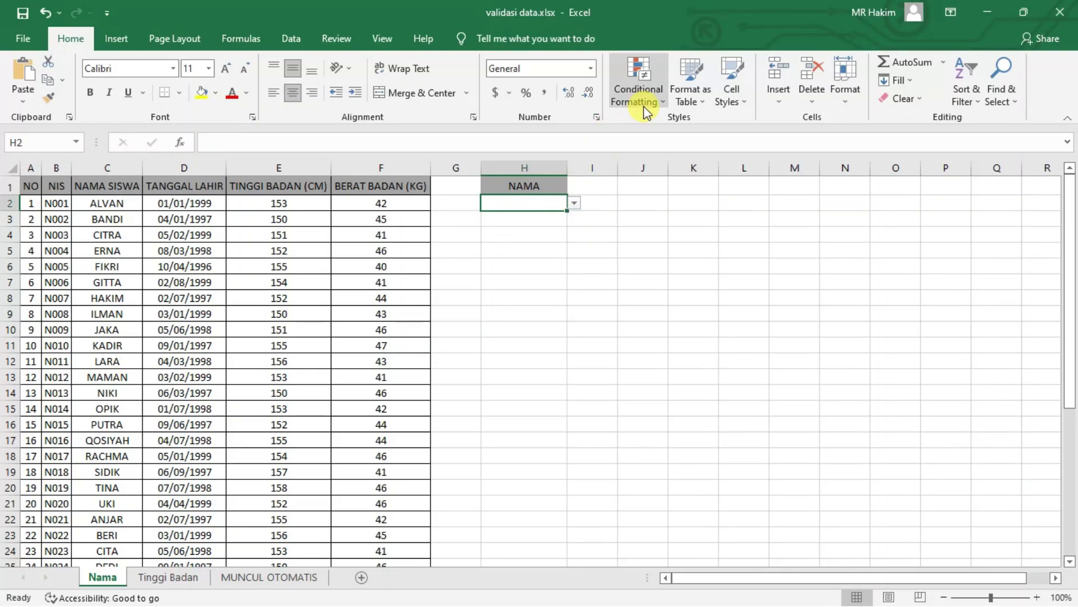
Step: Select the student rows A2:F39 and start a new conditional formatting rule
{"action": "left_click", "coordinate": [31, 205]}
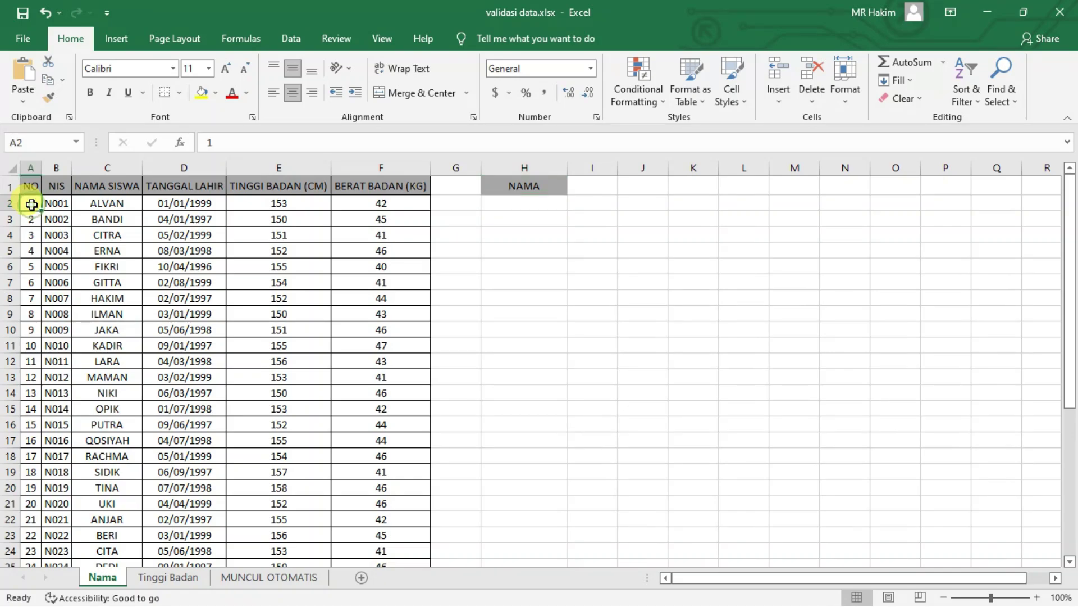
{"action": "left_click_drag", "start_coordinate": [31, 205], "coordinate": [380, 204]}
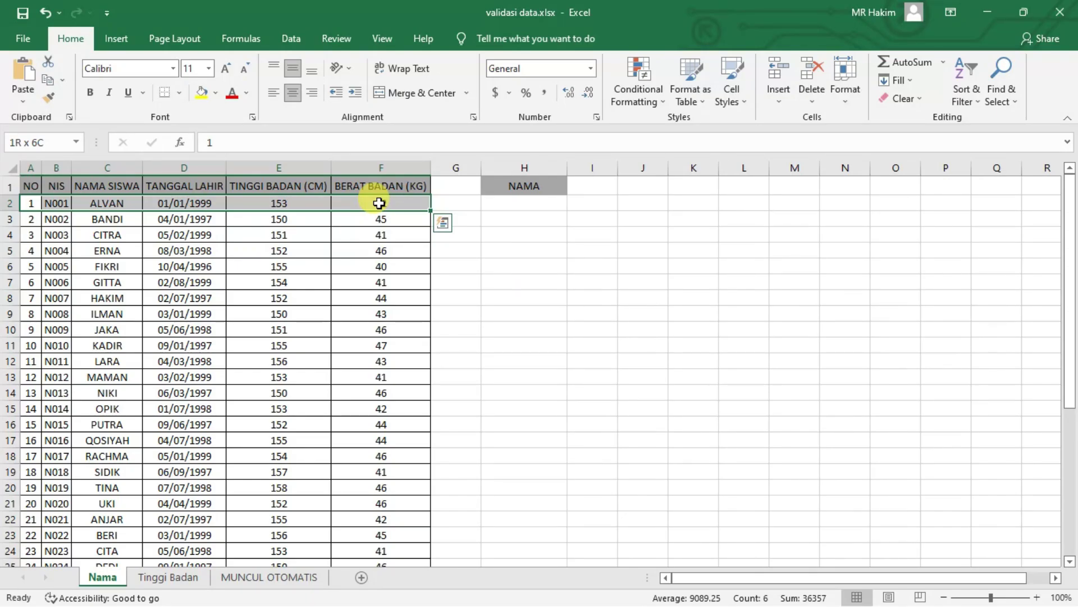
{"action": "key", "text": "ctrl+shift+Down"}
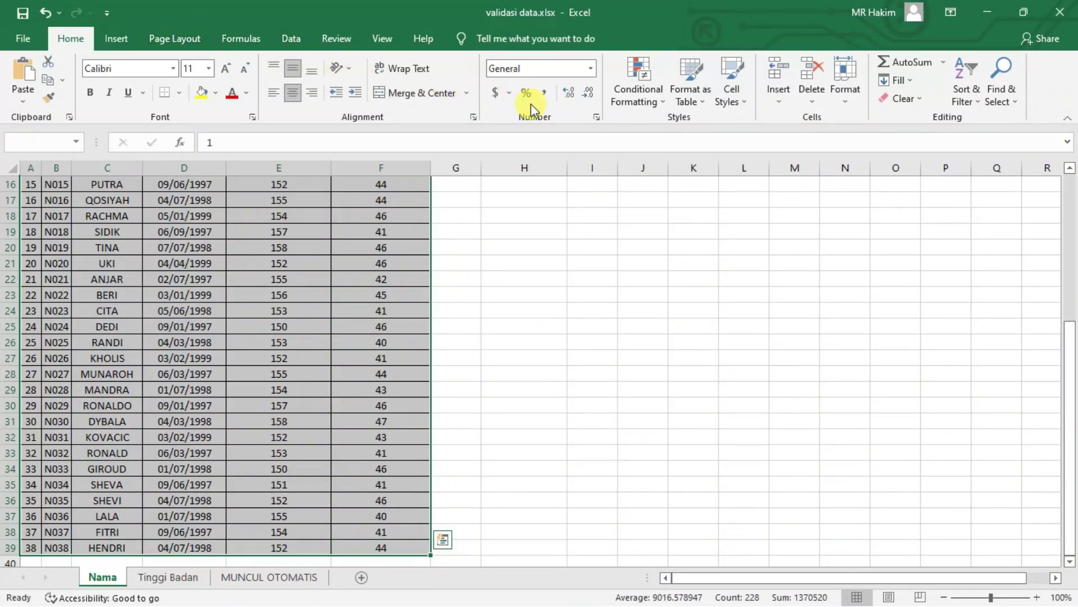
{"action": "left_click", "coordinate": [650, 110]}
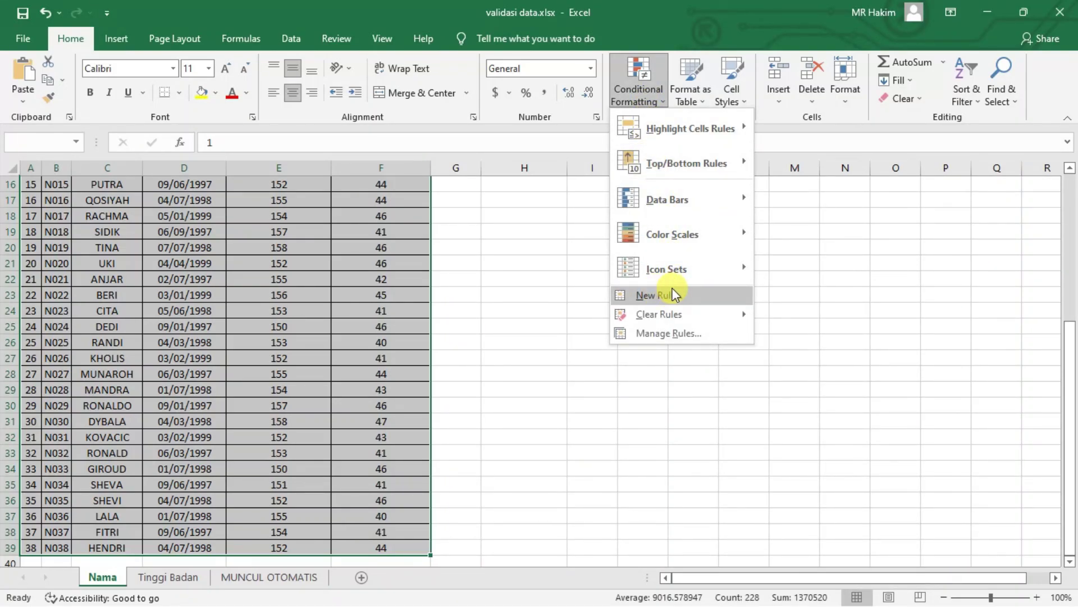
{"action": "left_click", "coordinate": [661, 298]}
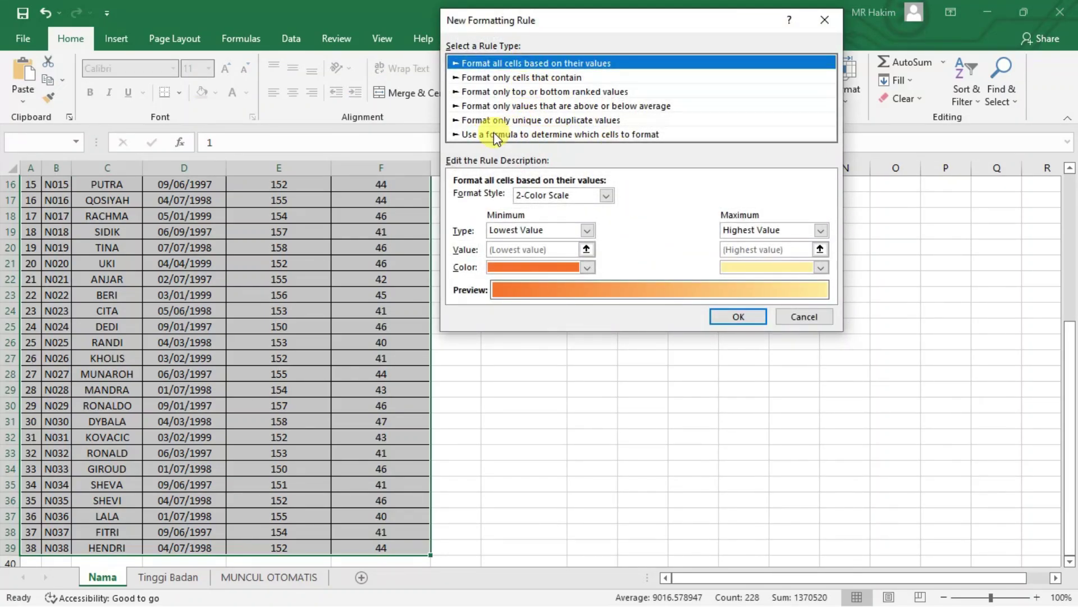
Step: Choose a formula-based rule and enter =$C2=$H$2, anchoring references with F4
{"action": "left_click", "coordinate": [534, 133]}
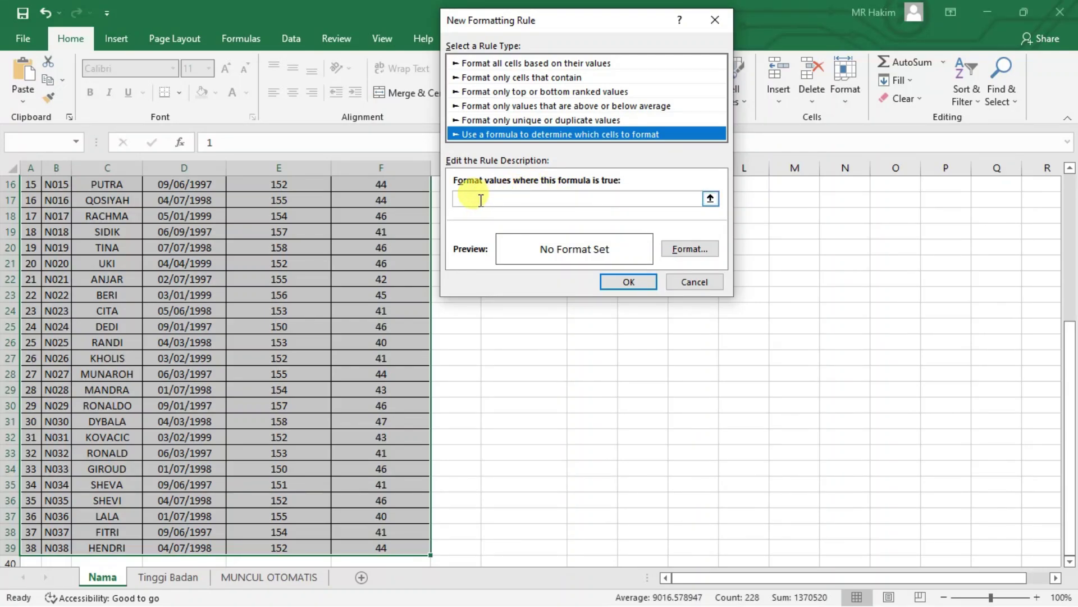
{"action": "left_click", "coordinate": [481, 200]}
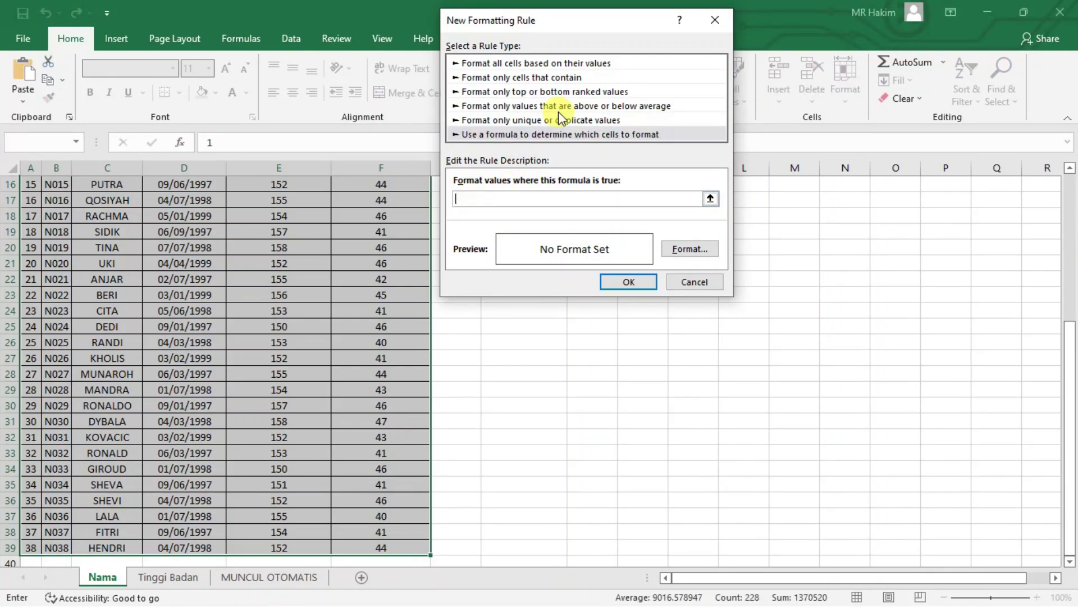
{"action": "left_click_drag", "start_coordinate": [598, 27], "coordinate": [827, 54]}
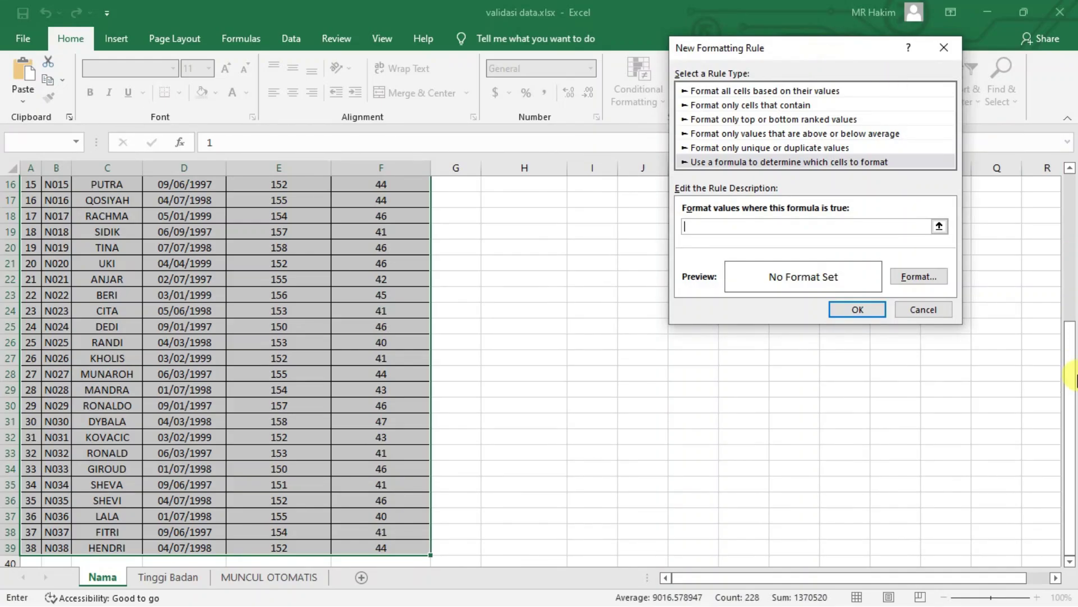
{"action": "left_click", "coordinate": [1071, 205]}
{"action": "left_click", "coordinate": [1071, 205]}
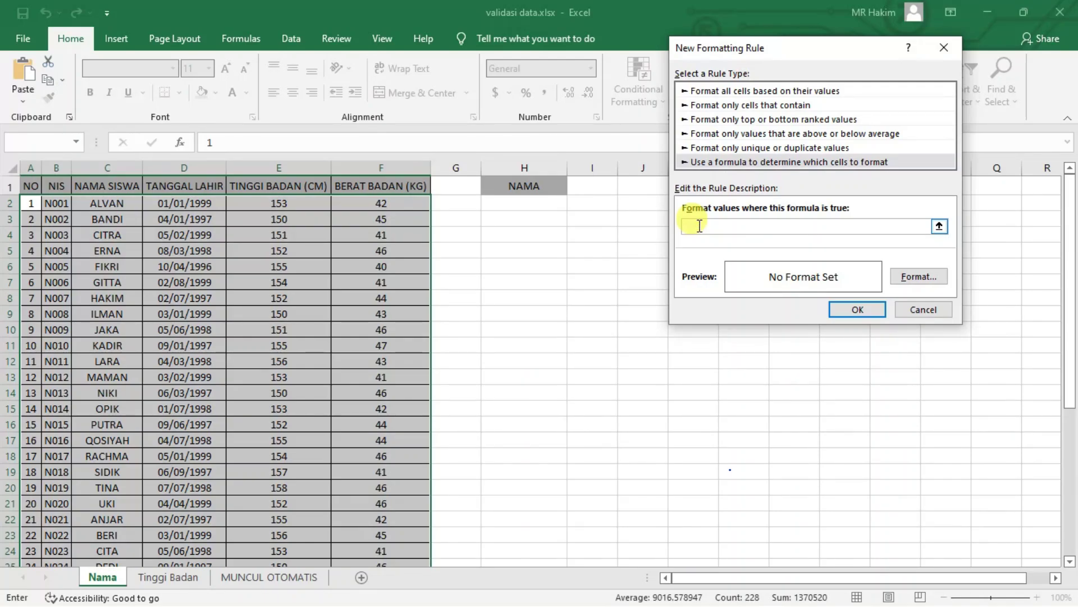
{"action": "type", "text": "="}
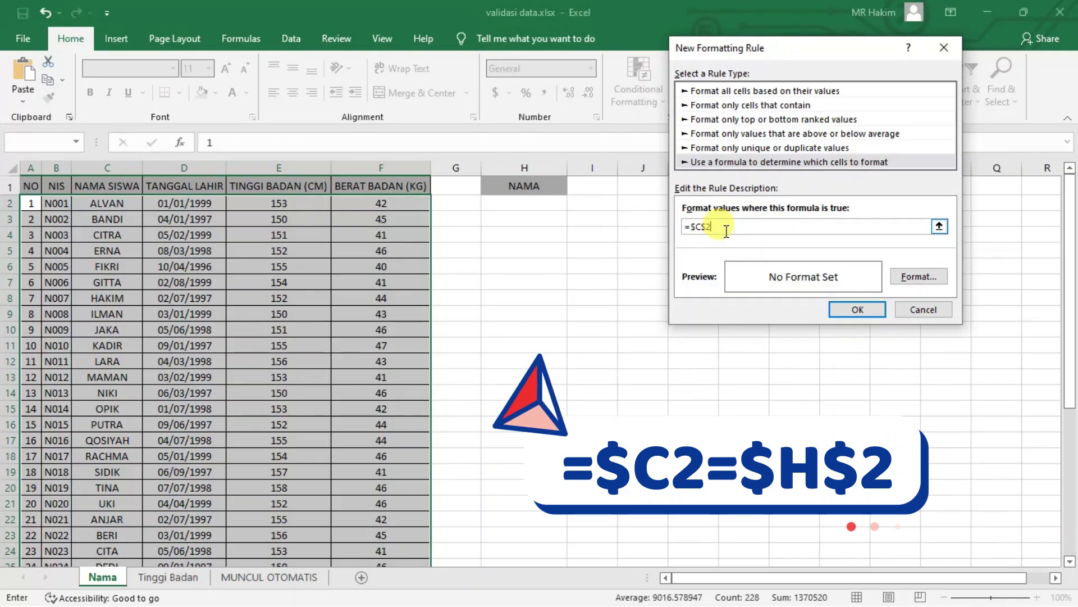
{"action": "key", "text": "F4"}
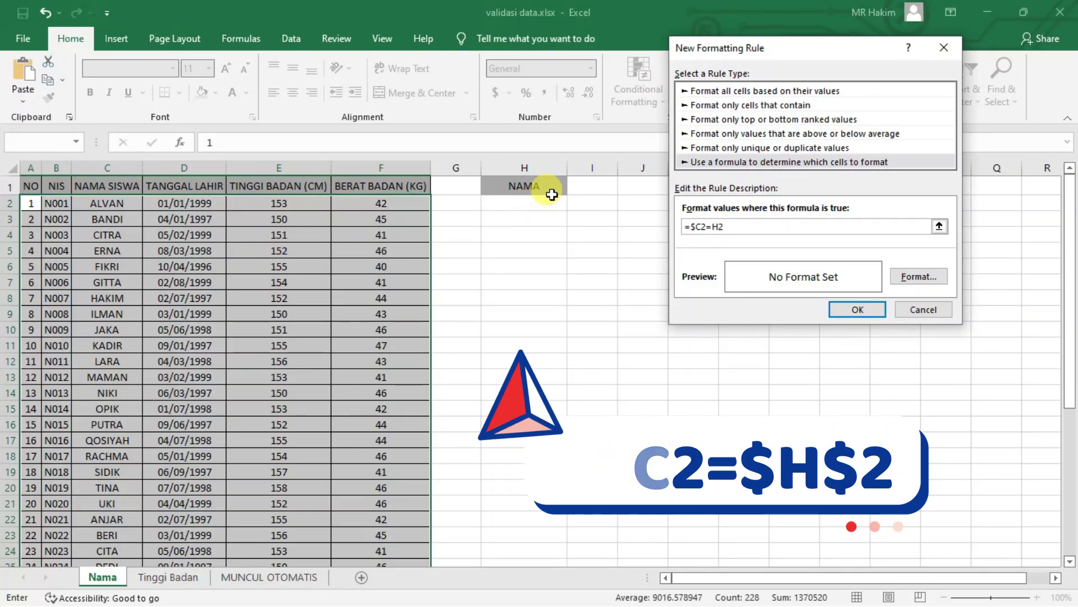
{"action": "key", "text": "F4"}
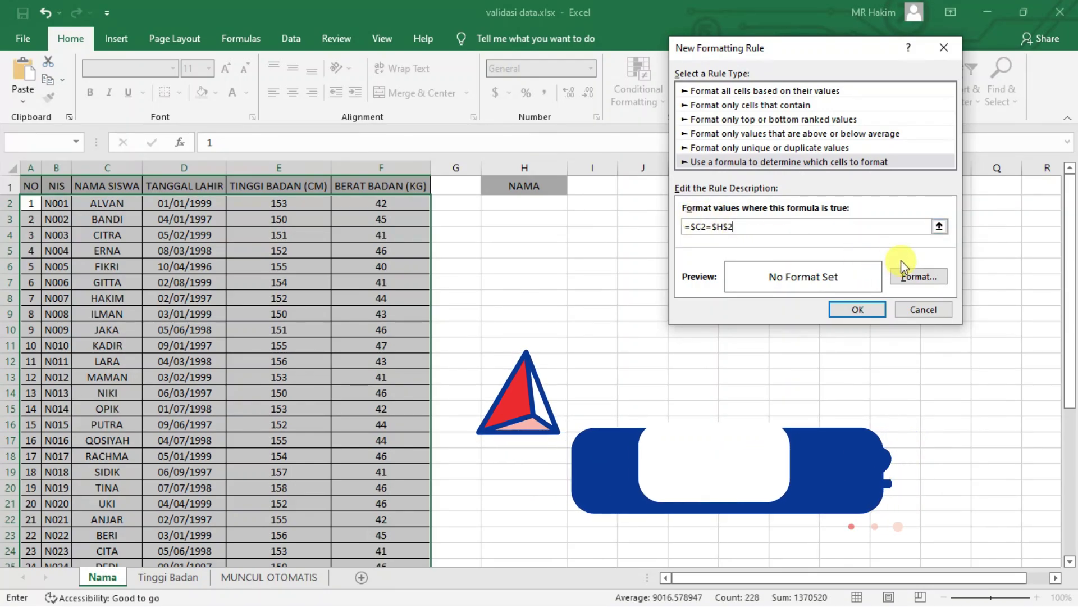
Step: Format matching rows with blue font and red fill, then save the rule
{"action": "left_click", "coordinate": [924, 274]}
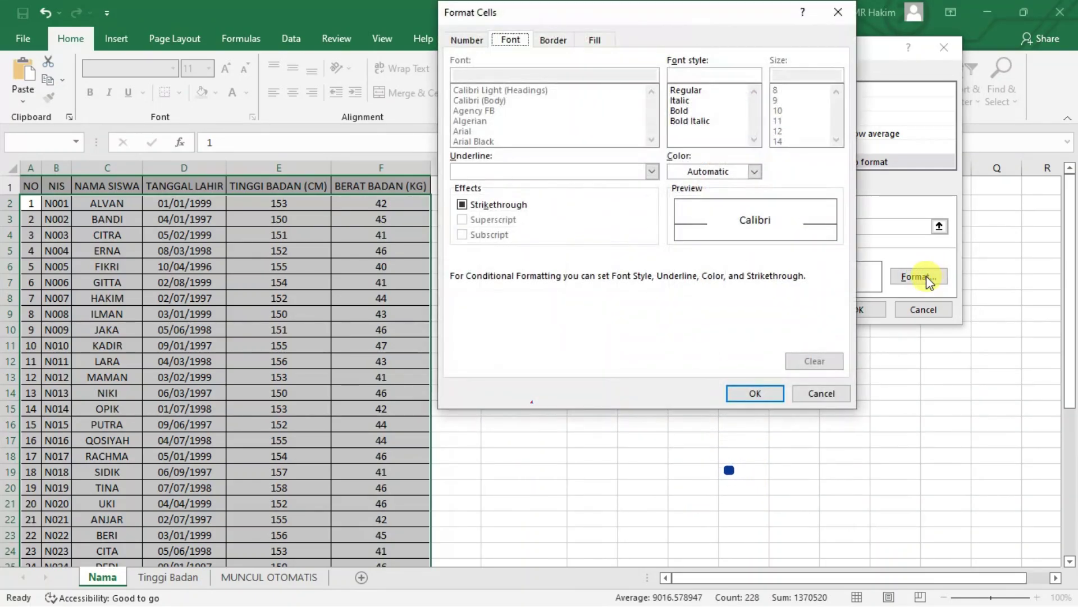
{"action": "left_click", "coordinate": [755, 174]}
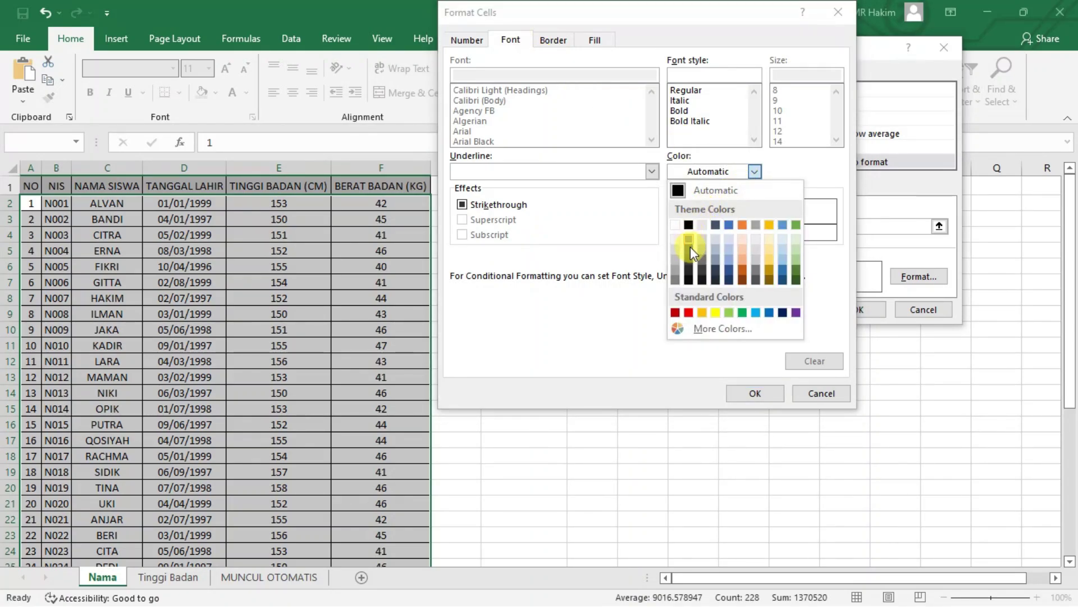
{"action": "left_click", "coordinate": [769, 312]}
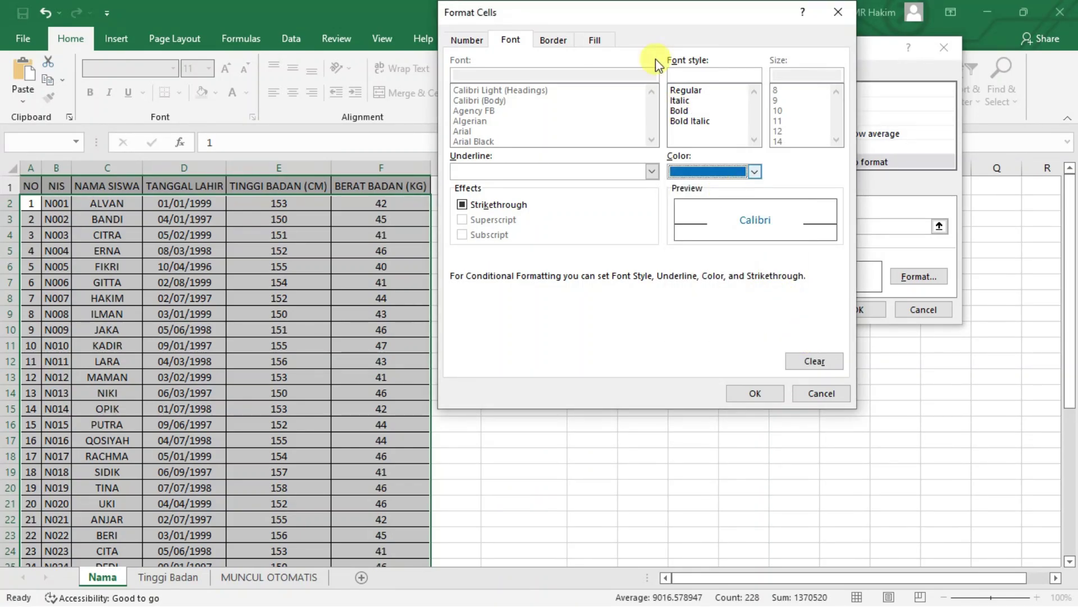
{"action": "left_click", "coordinate": [599, 41]}
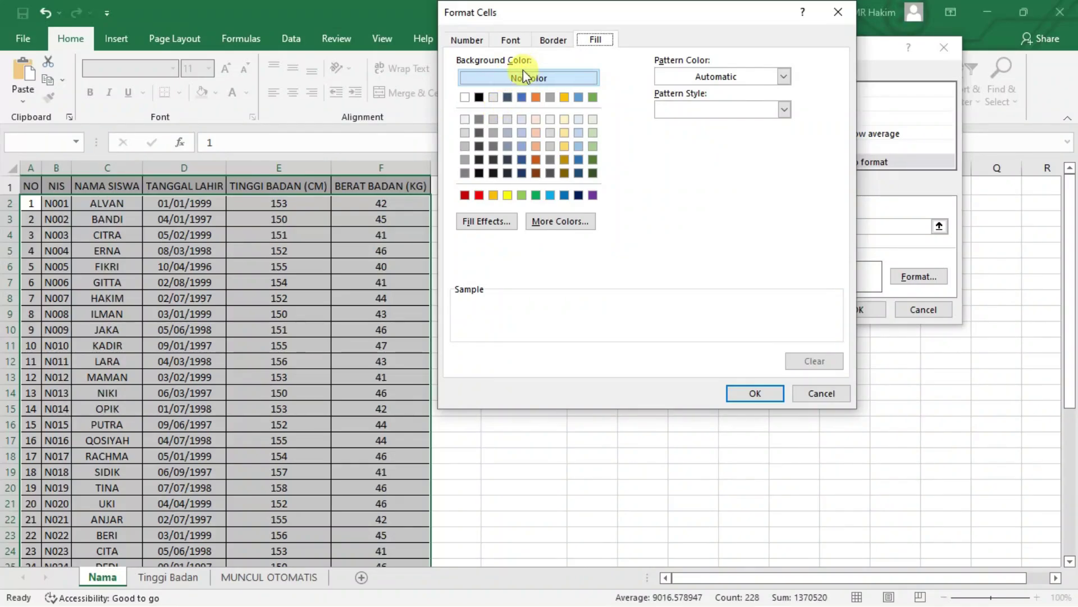
{"action": "left_click", "coordinate": [480, 196]}
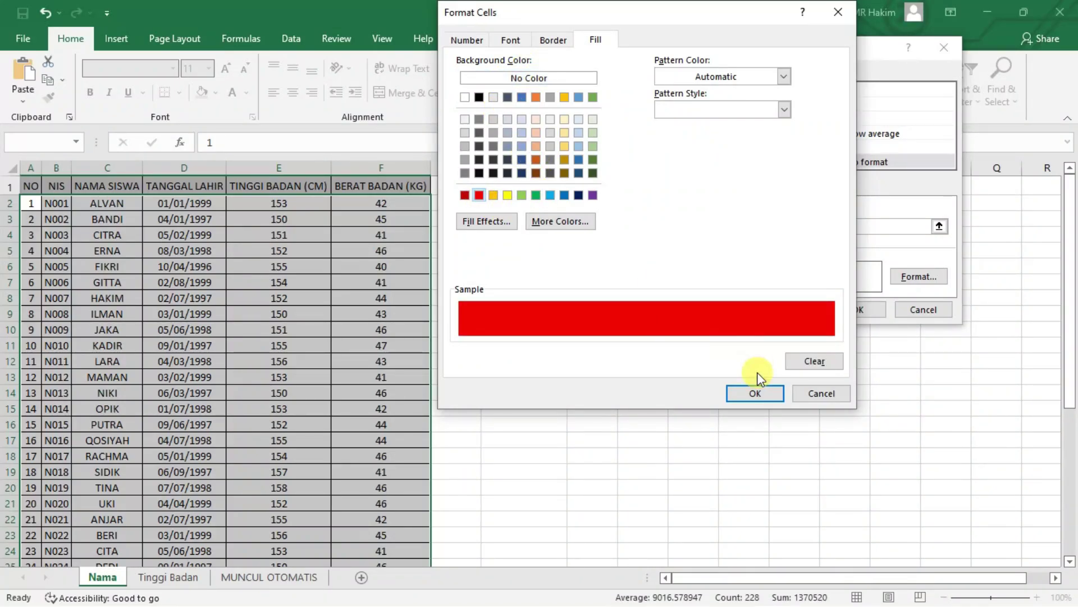
{"action": "left_click", "coordinate": [753, 391]}
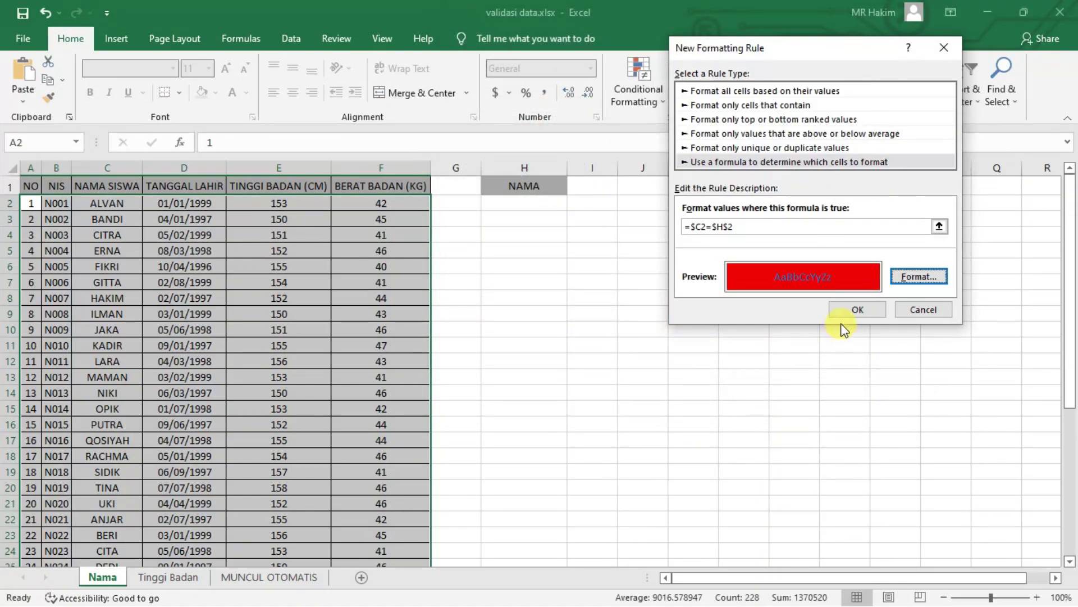
{"action": "left_click", "coordinate": [851, 310]}
{"action": "left_click", "coordinate": [527, 243]}
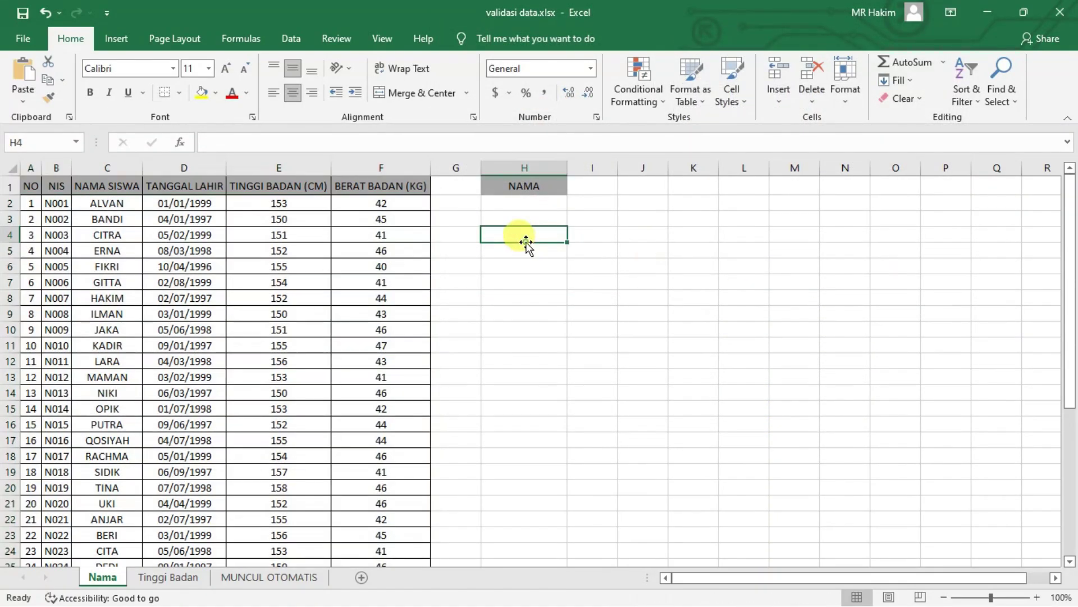
{"action": "left_click", "coordinate": [531, 203]}
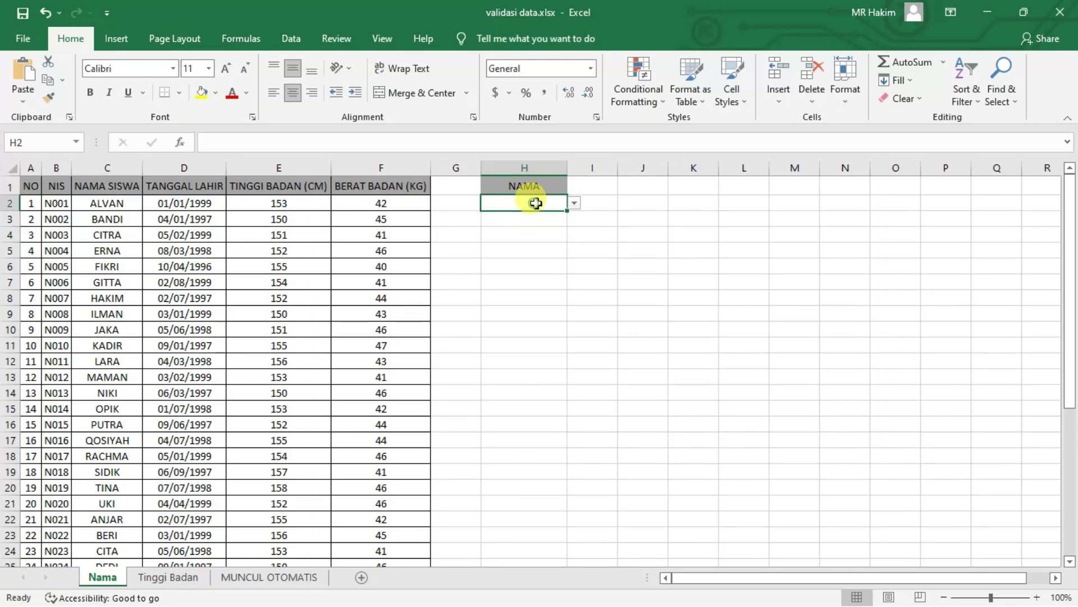
{"action": "left_click", "coordinate": [573, 204]}
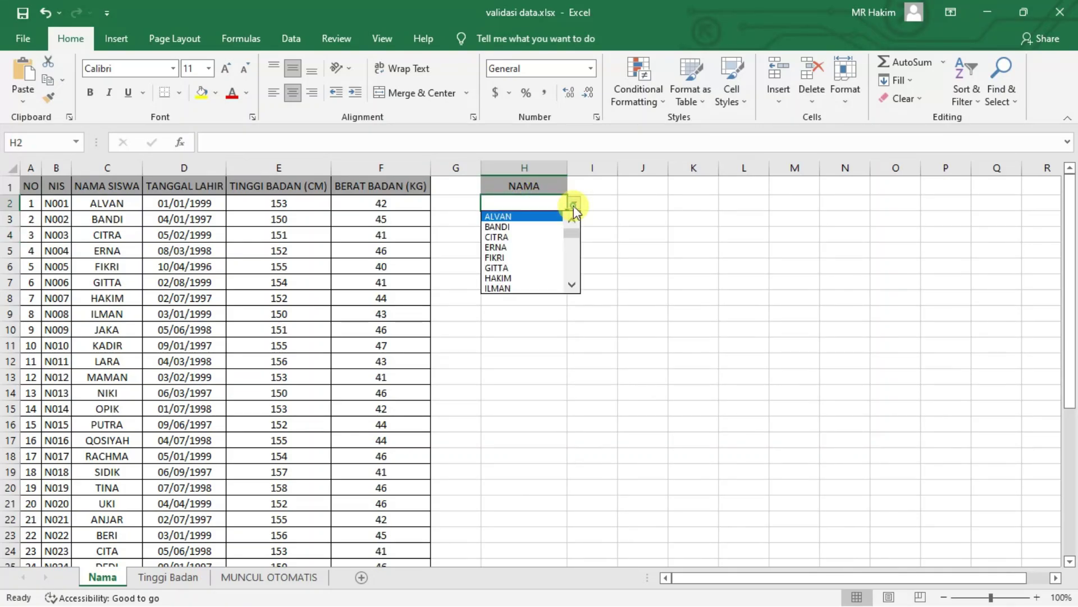
{"action": "left_click", "coordinate": [542, 216]}
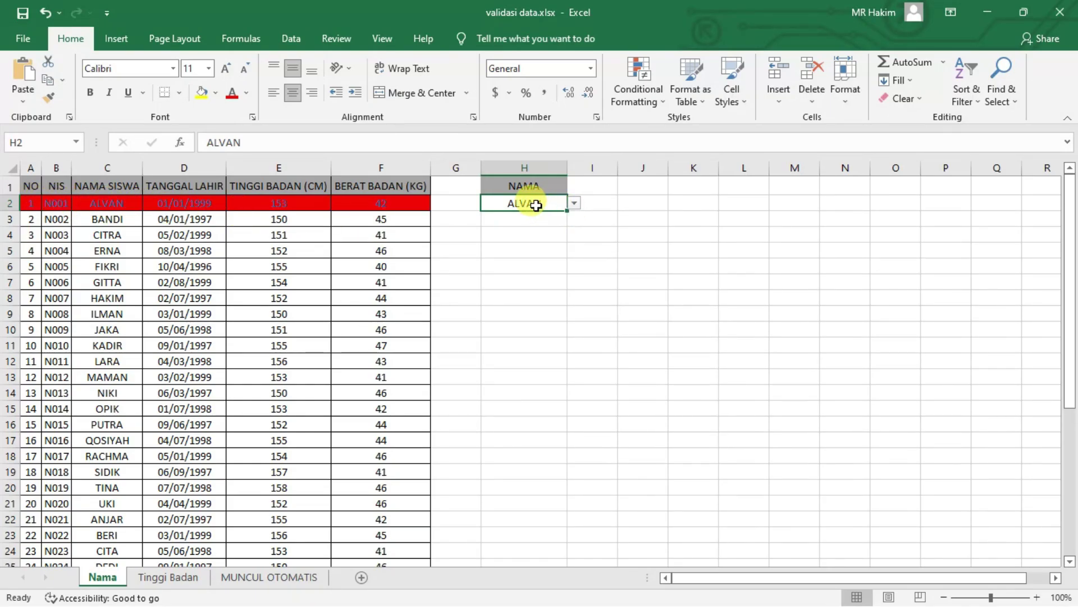
{"action": "left_click", "coordinate": [574, 203]}
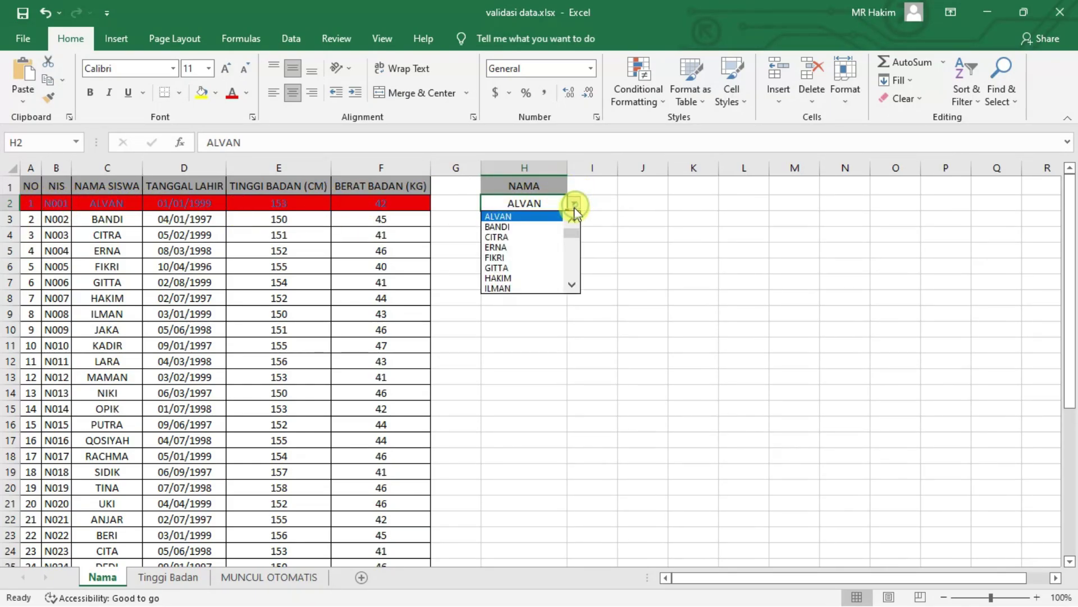
{"action": "left_click", "coordinate": [528, 249]}
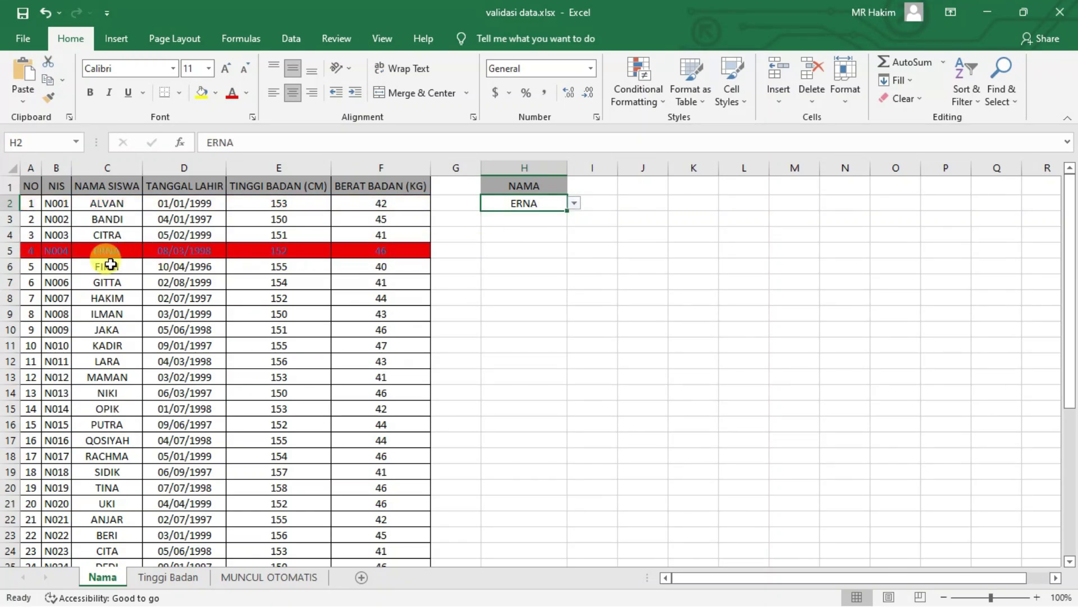
{"action": "left_click", "coordinate": [574, 204]}
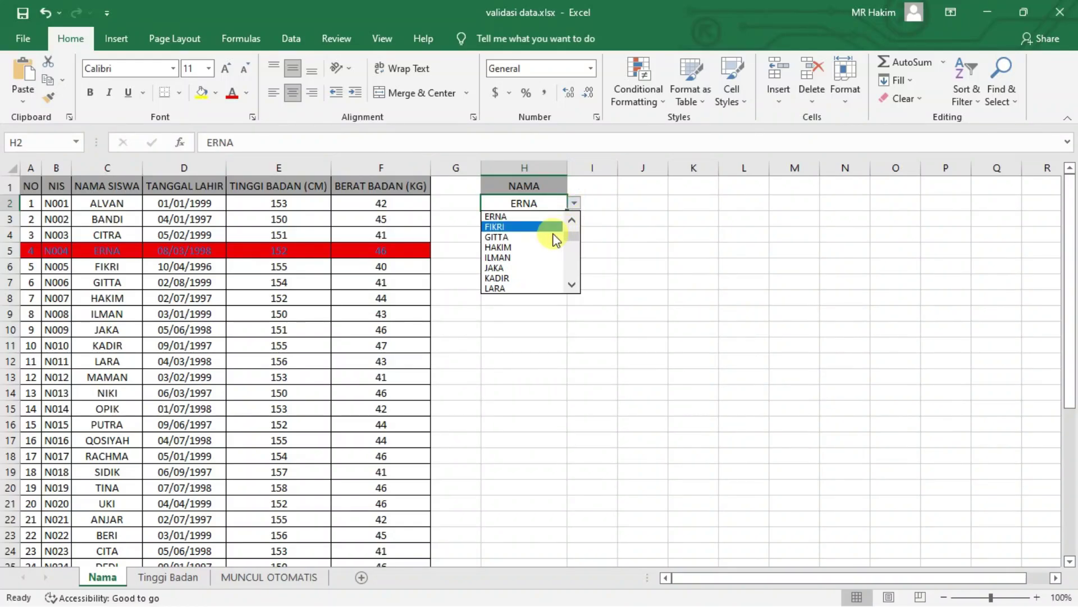
{"action": "left_click", "coordinate": [539, 247]}
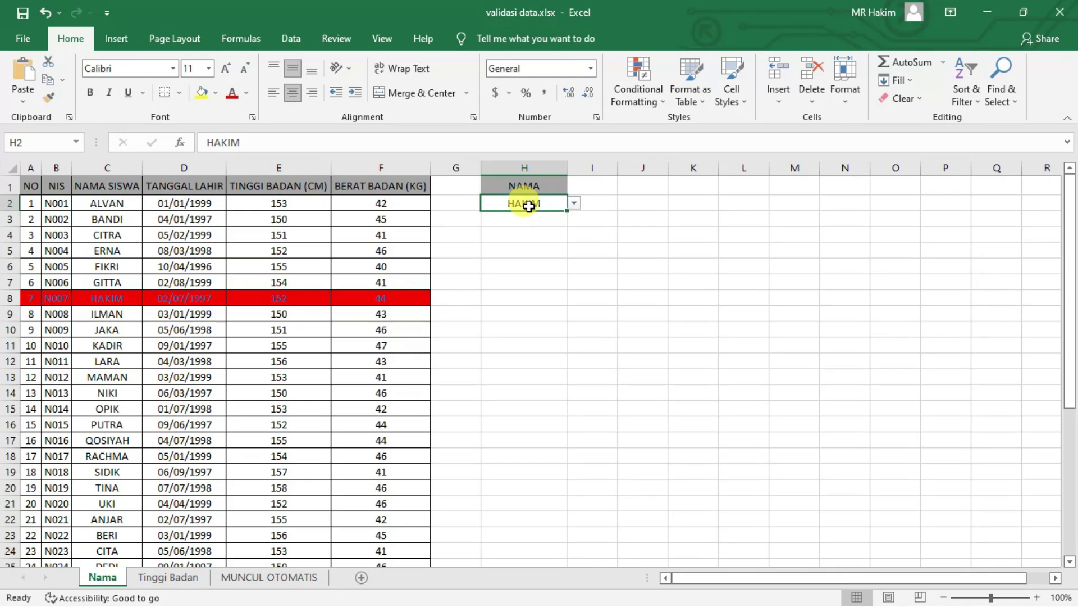
{"action": "key", "text": "Delete"}
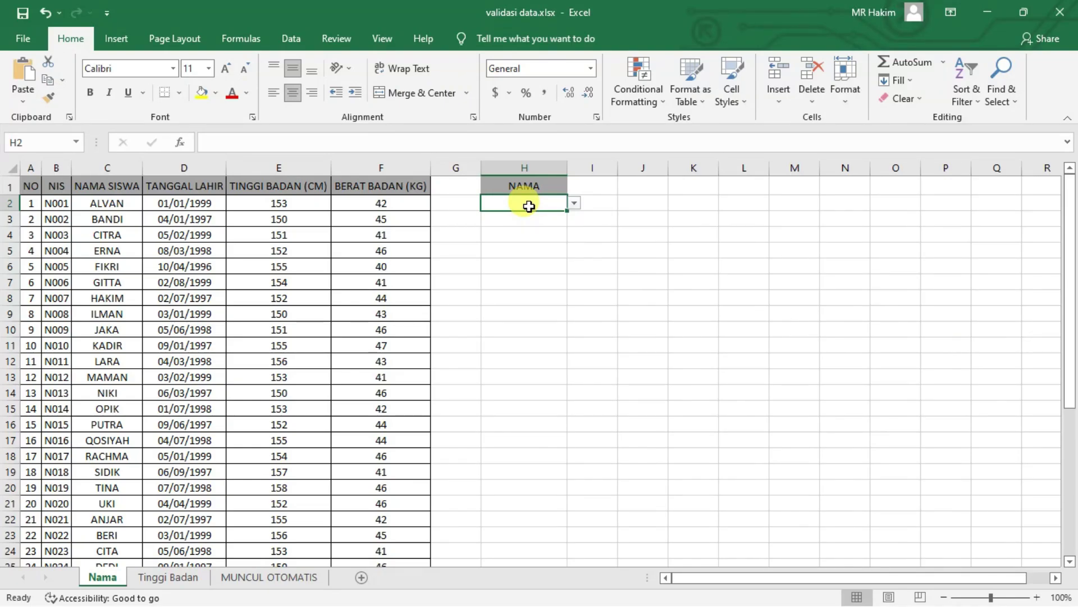
Step: Check that the invalid name ALVIN is rejected, then choose ERNA to highlight her row
{"action": "type", "text": "ALVIN"}
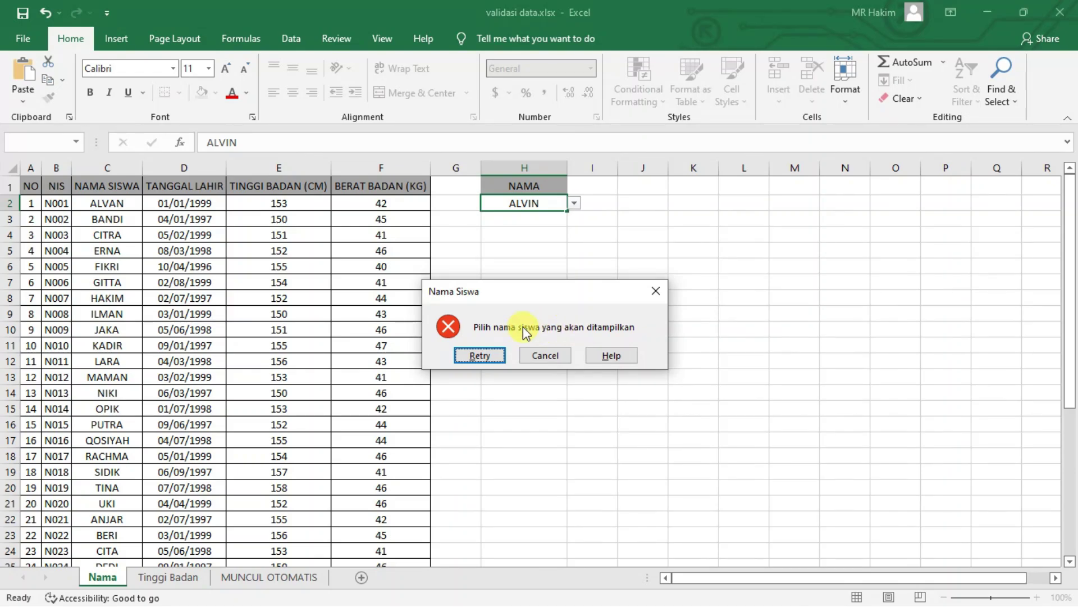
{"action": "left_click", "coordinate": [551, 356]}
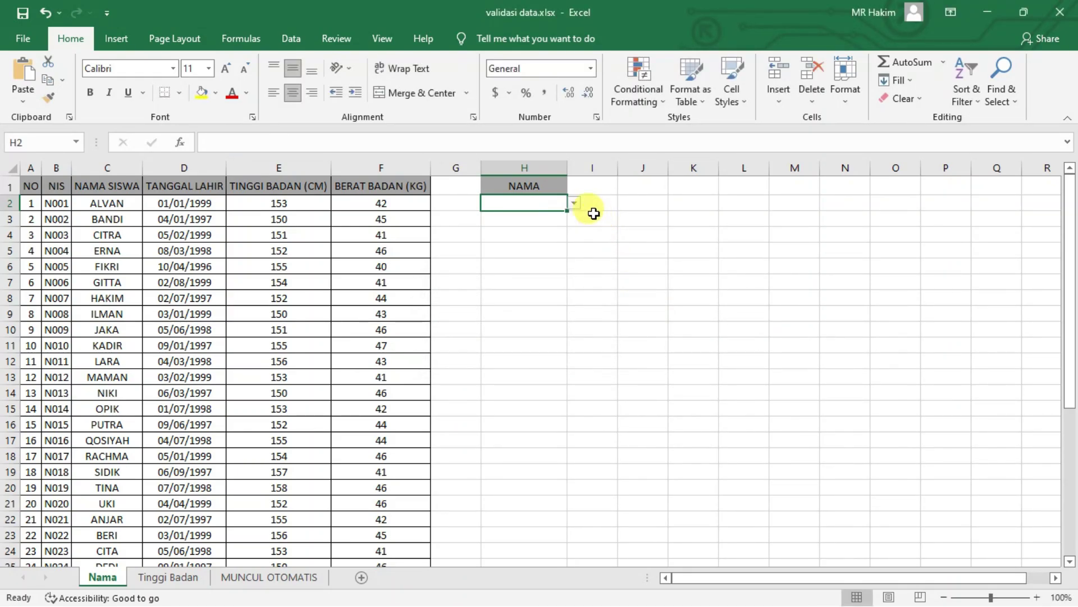
{"action": "left_click", "coordinate": [575, 202]}
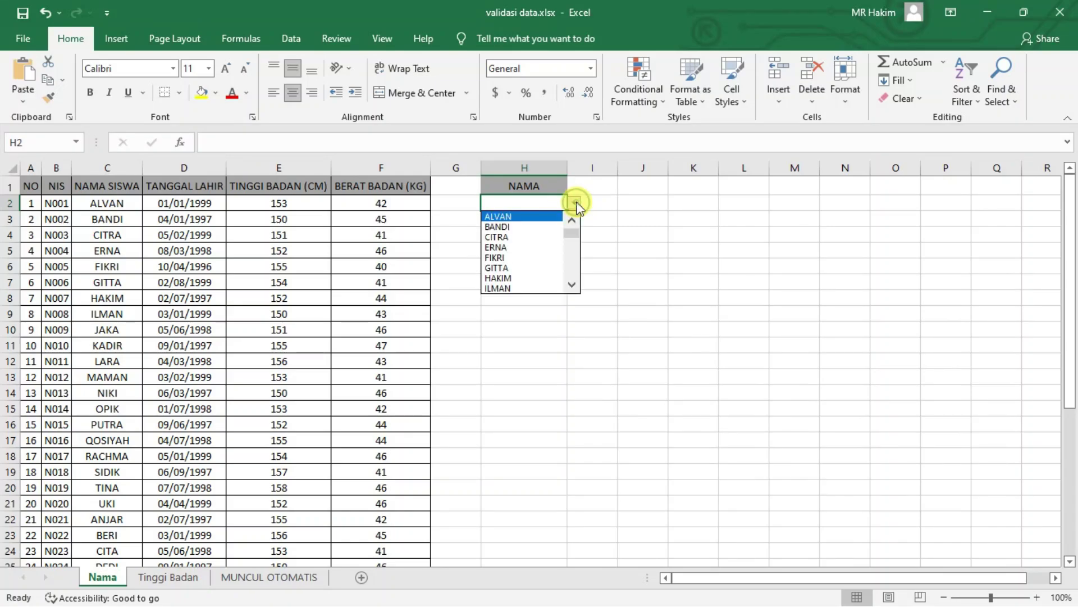
{"action": "left_click", "coordinate": [535, 248]}
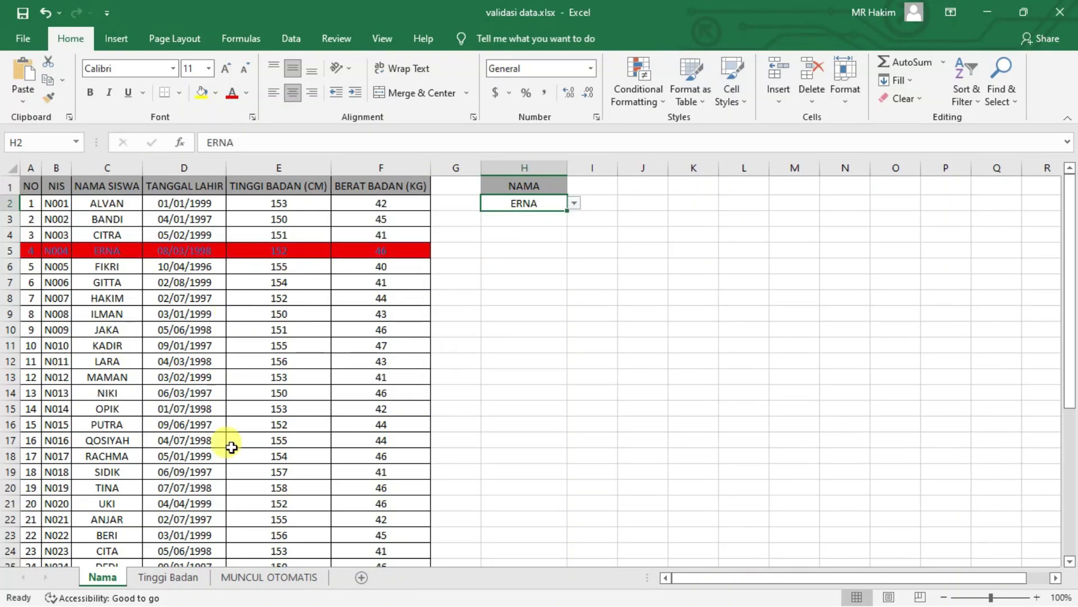
{"action": "left_click", "coordinate": [160, 576]}
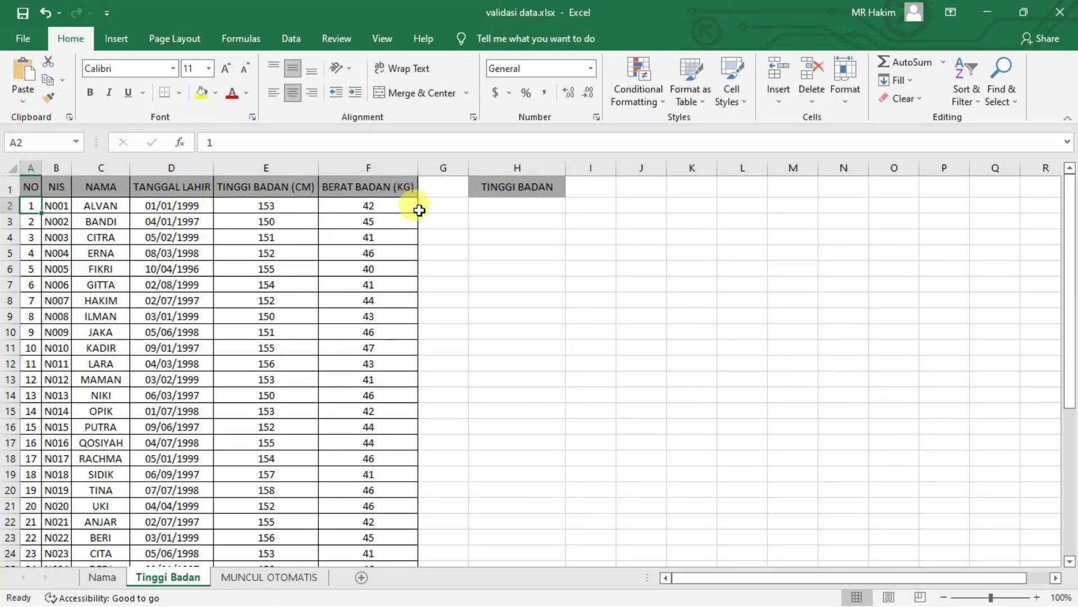
Step: Select H2 on the Tinggi Badan sheet and set its Data Validation to List
{"action": "left_click", "coordinate": [530, 207]}
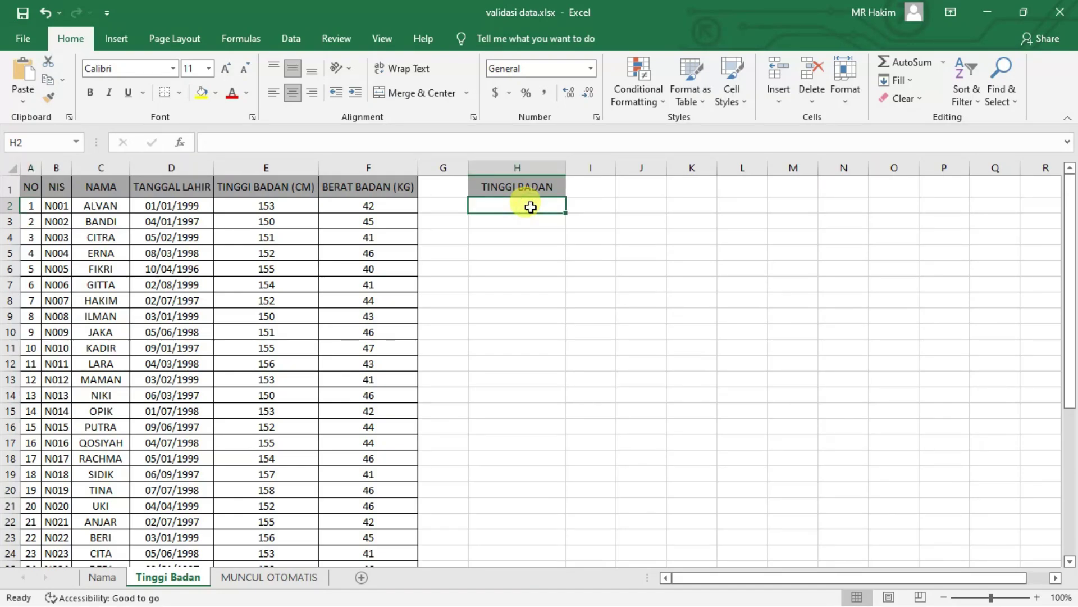
{"action": "left_click", "coordinate": [291, 38]}
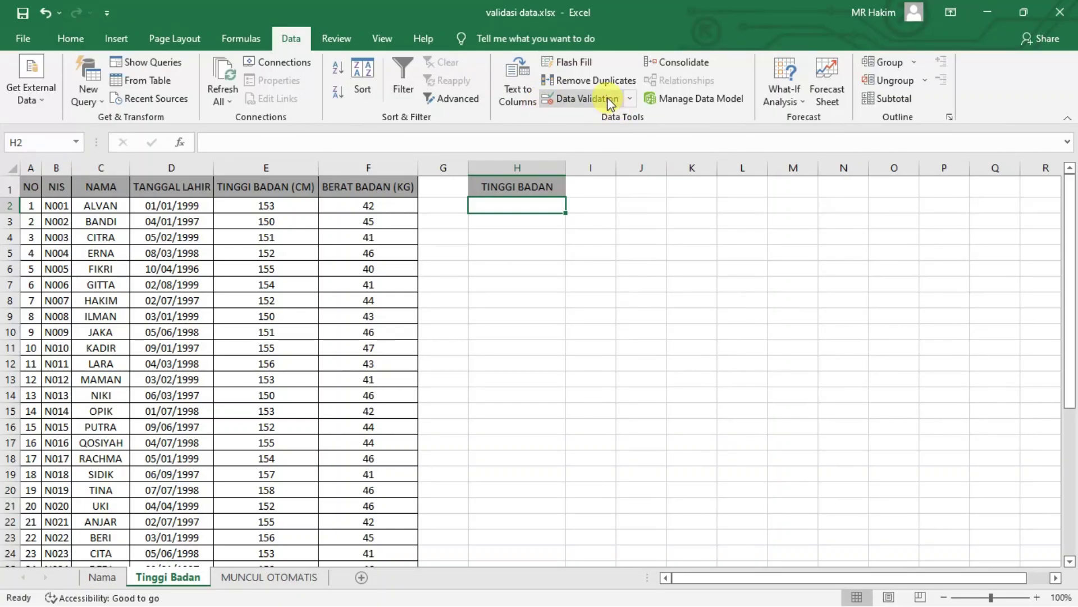
{"action": "left_click", "coordinate": [630, 99]}
{"action": "left_click", "coordinate": [601, 118]}
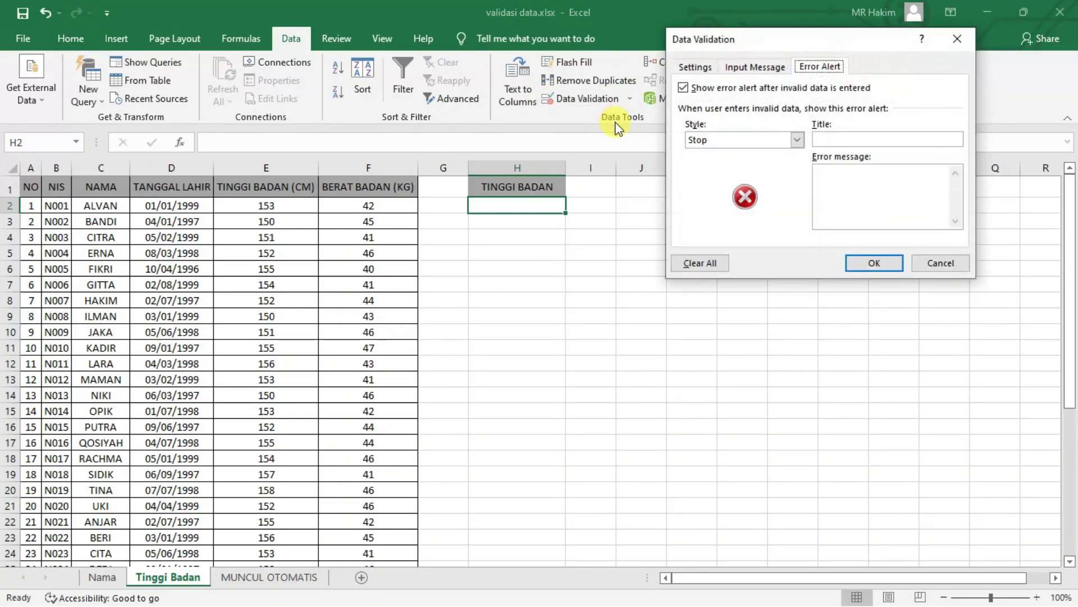
{"action": "left_click", "coordinate": [697, 65]}
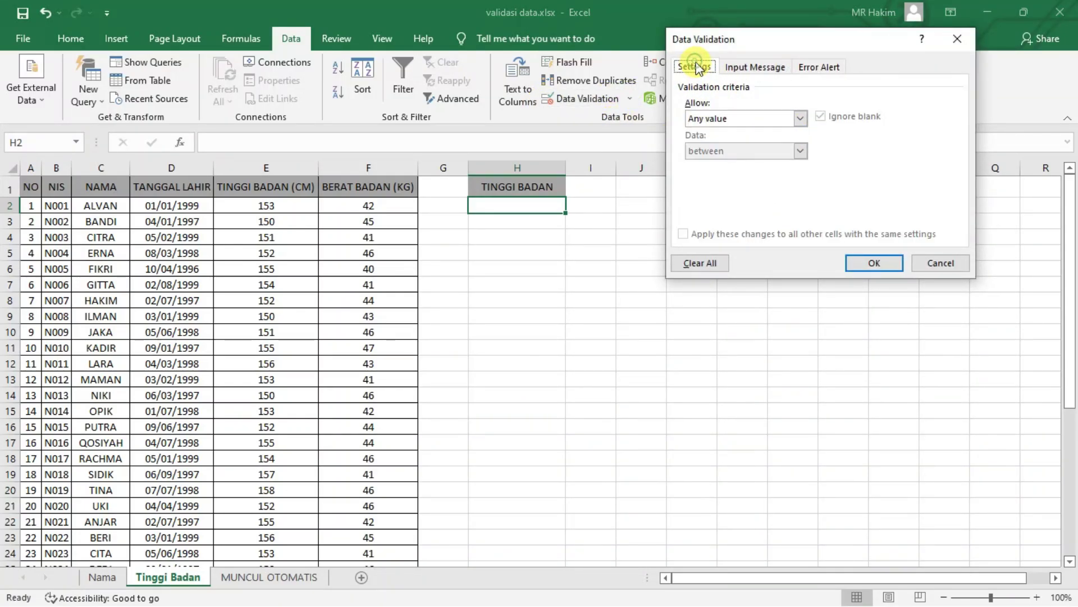
{"action": "left_click", "coordinate": [801, 119]}
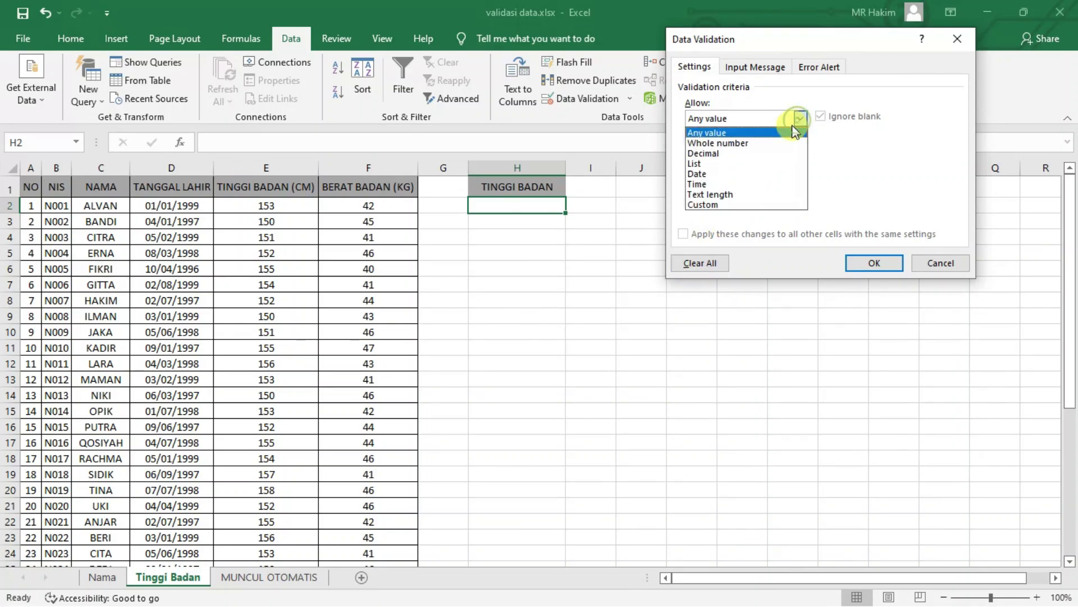
{"action": "left_click", "coordinate": [747, 164]}
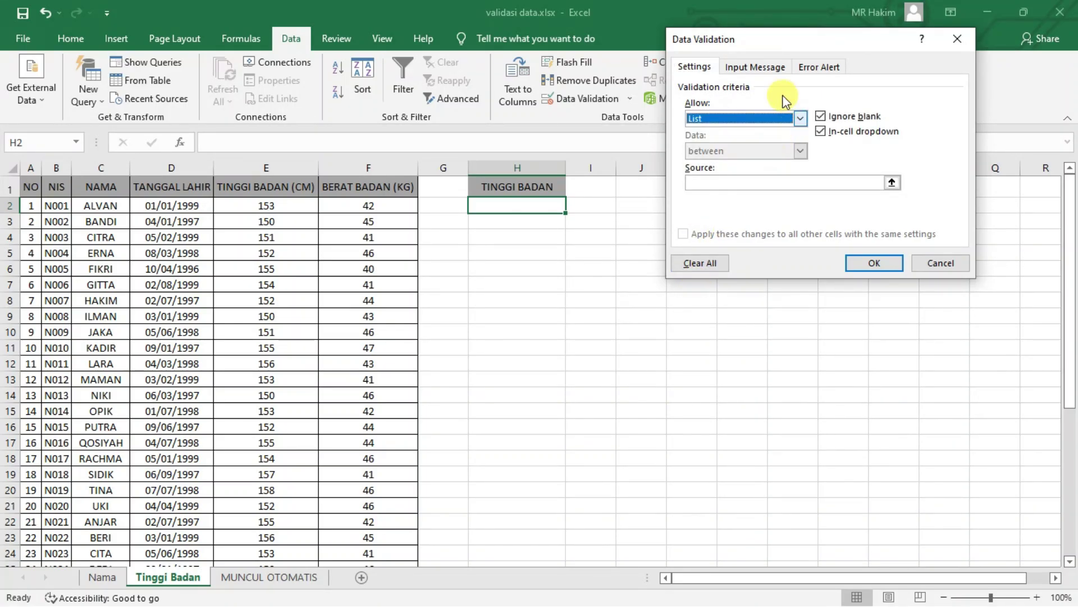
Step: Dismiss the missing-source warning, cancel the validation dialog, and select the height column
{"action": "left_click", "coordinate": [804, 69]}
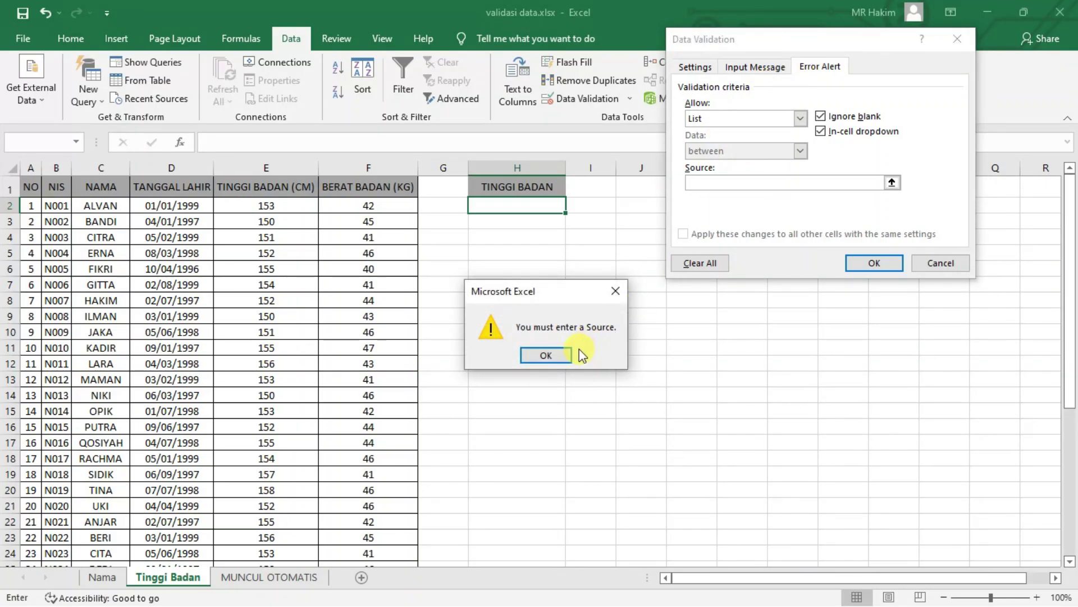
{"action": "left_click", "coordinate": [558, 359]}
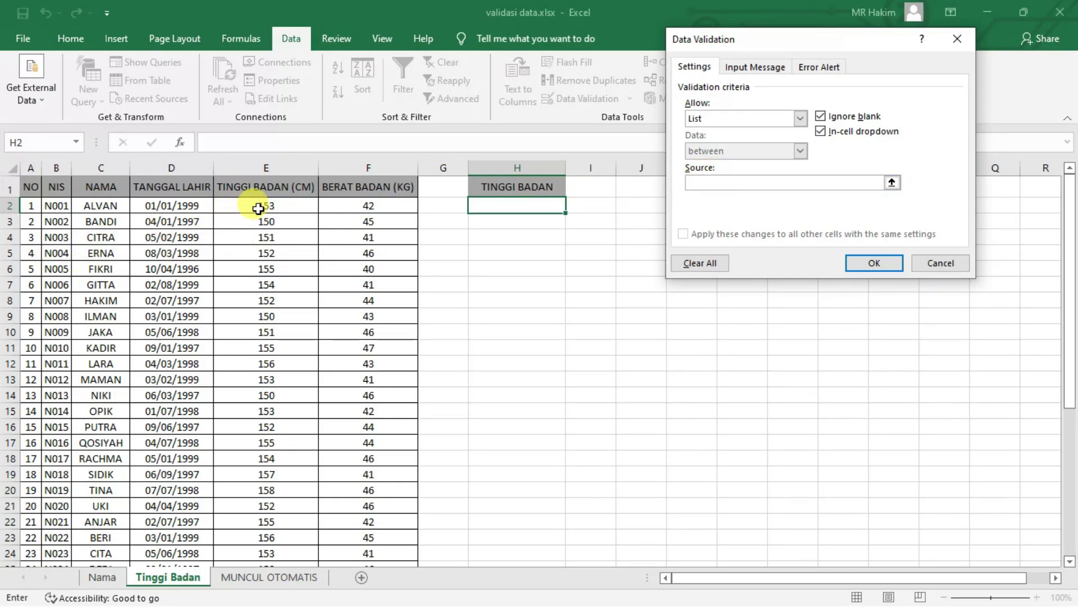
{"action": "left_click", "coordinate": [933, 261]}
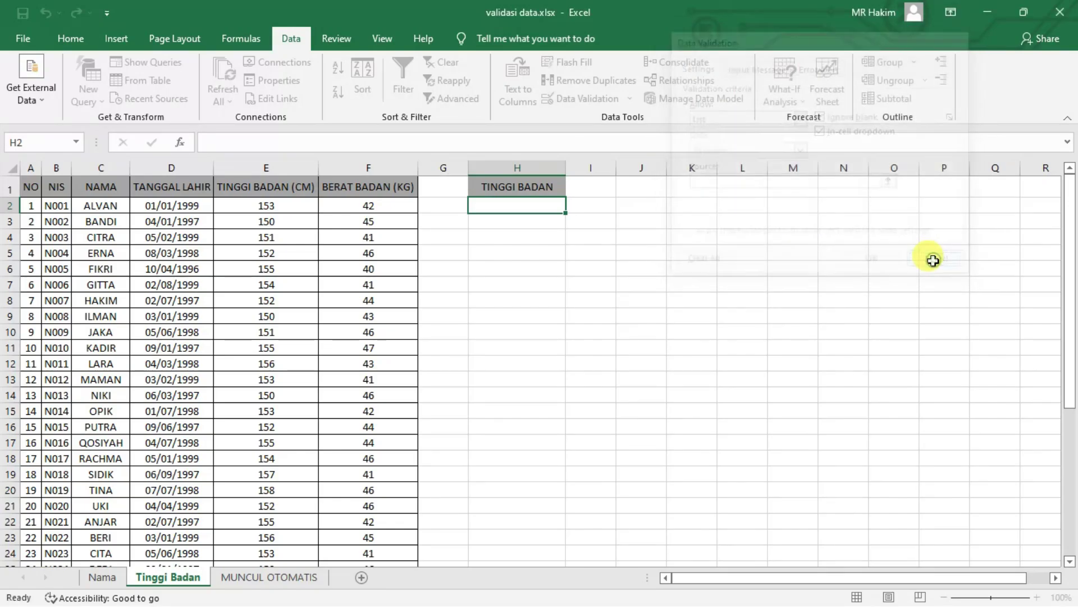
{"action": "left_click", "coordinate": [271, 167]}
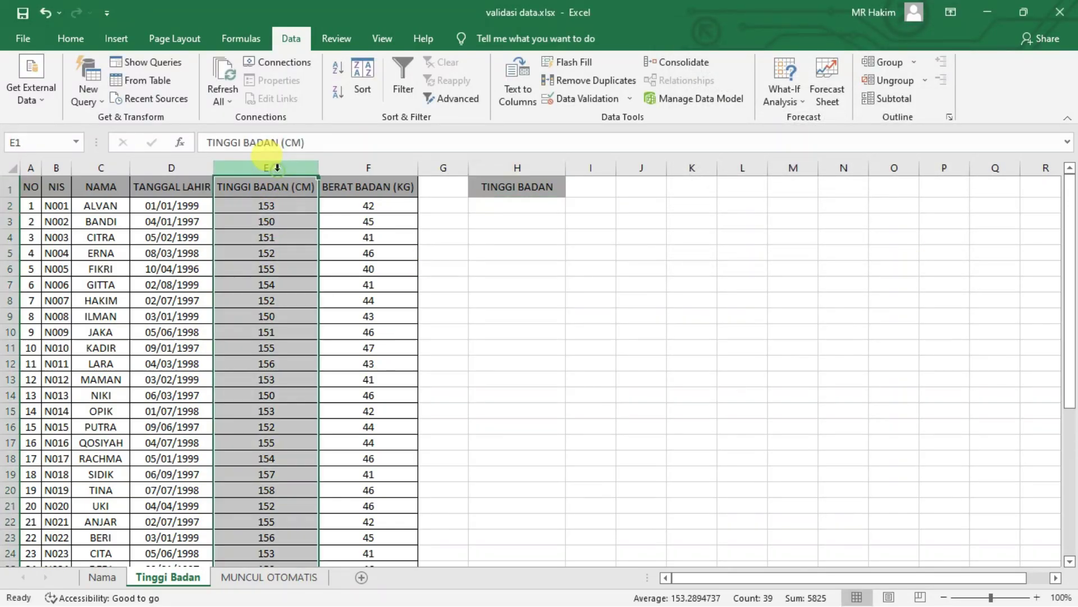
Step: Review the height values listed in column E
{"action": "left_click", "coordinate": [281, 221]}
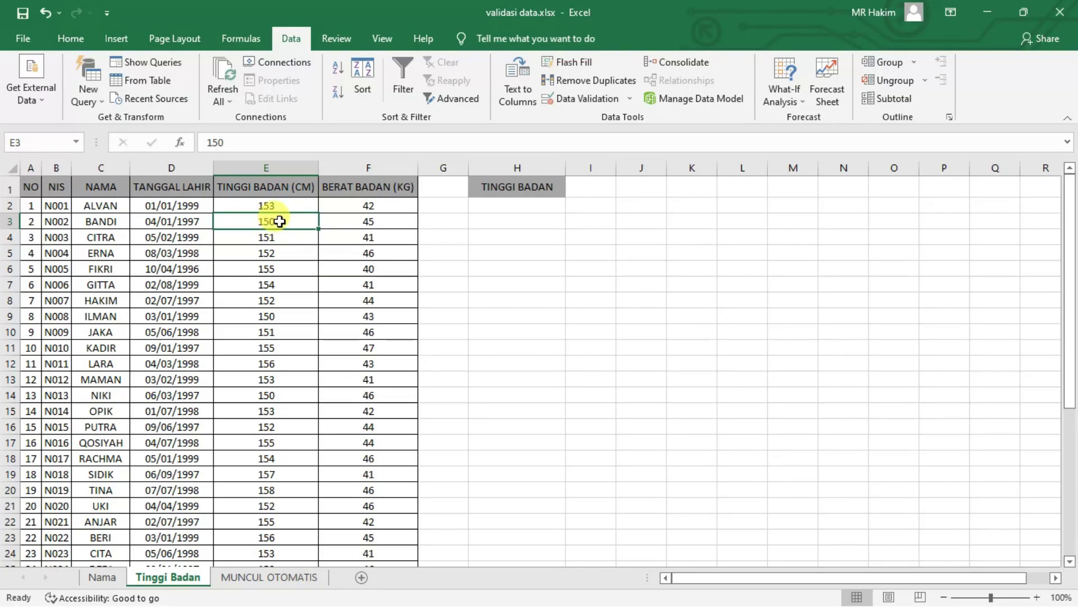
{"action": "scroll", "coordinate": [272, 352], "scroll_direction": "down", "scroll_amount": 1}
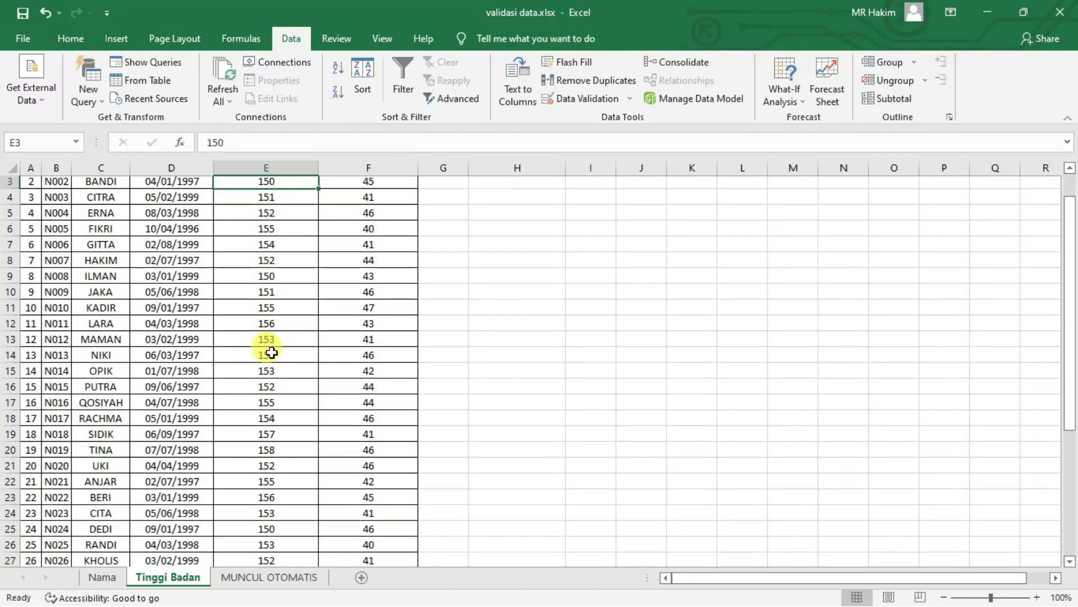
{"action": "scroll", "coordinate": [272, 352], "scroll_direction": "down", "scroll_amount": 1}
{"action": "scroll", "coordinate": [272, 352], "scroll_direction": "down", "scroll_amount": 1}
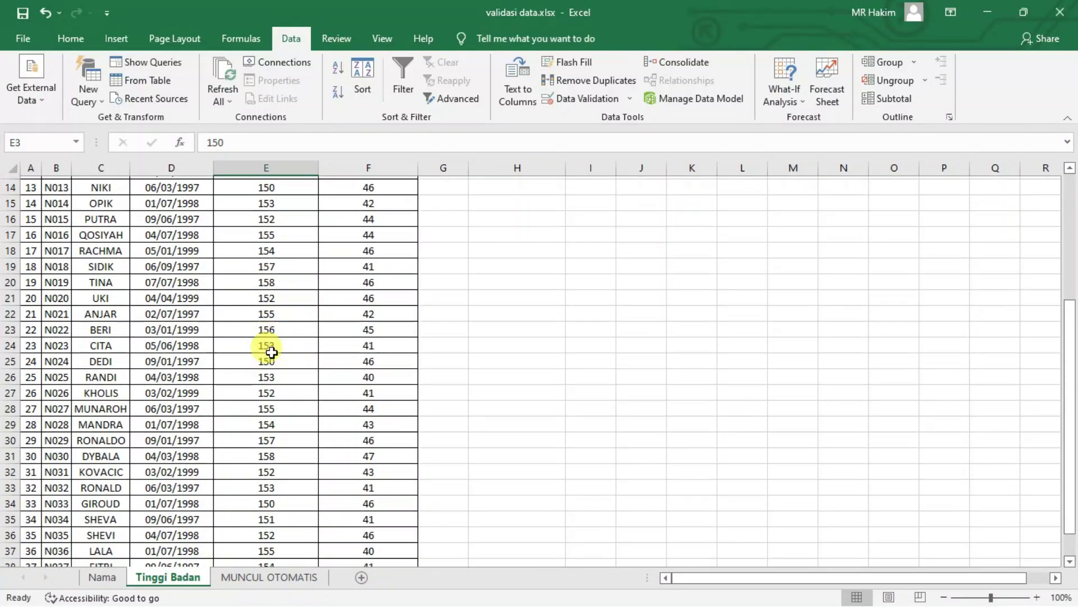
{"action": "scroll", "coordinate": [272, 348], "scroll_direction": "down", "scroll_amount": 1}
{"action": "scroll", "coordinate": [275, 331], "scroll_direction": "down", "scroll_amount": 2}
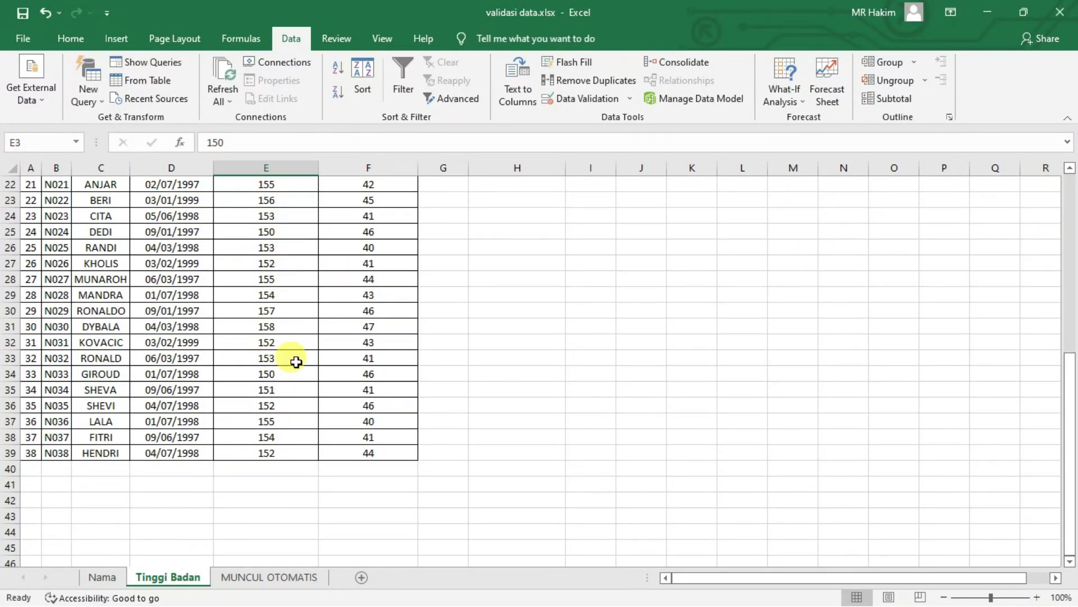
{"action": "scroll", "coordinate": [292, 348], "scroll_direction": "up", "scroll_amount": 7}
Step: Sort column E A to Z (current selection only) to see heights 150–158, then undo the sort
{"action": "left_click", "coordinate": [295, 168]}
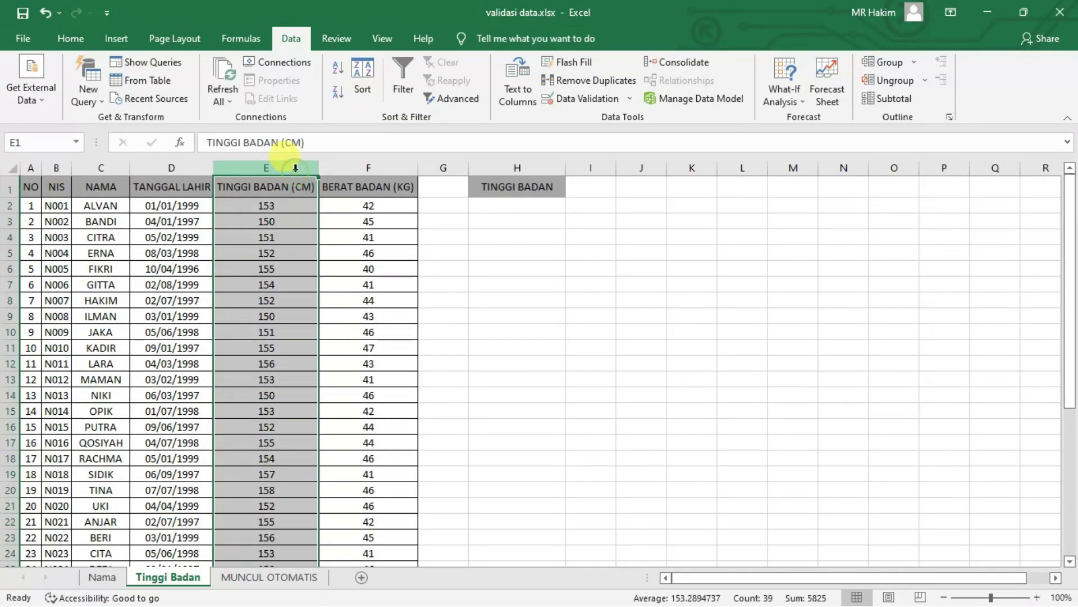
{"action": "left_click", "coordinate": [340, 70]}
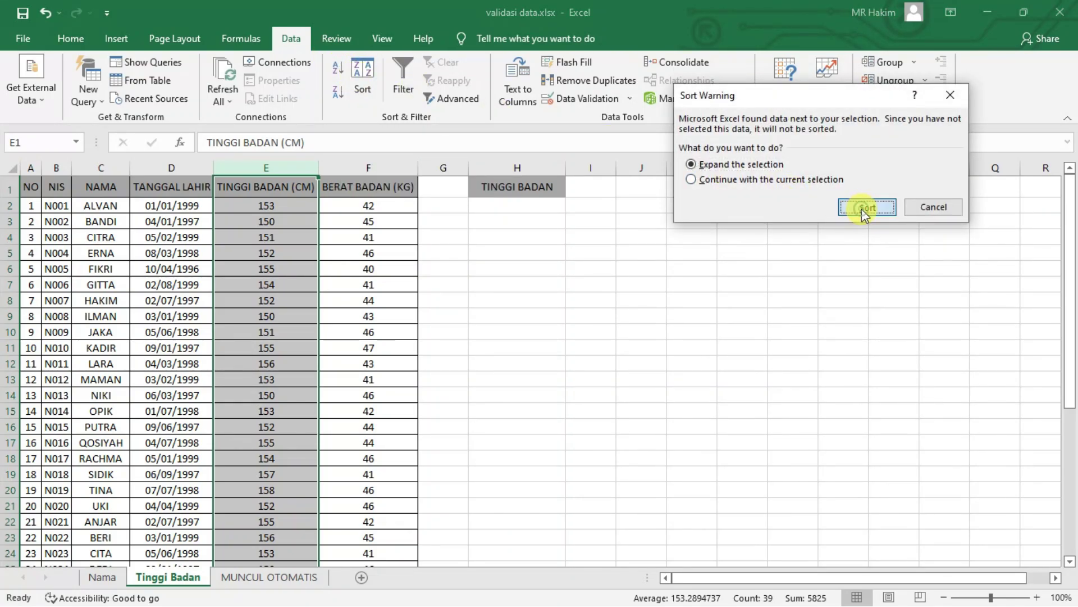
{"action": "left_click", "coordinate": [783, 179]}
{"action": "left_click", "coordinate": [865, 205]}
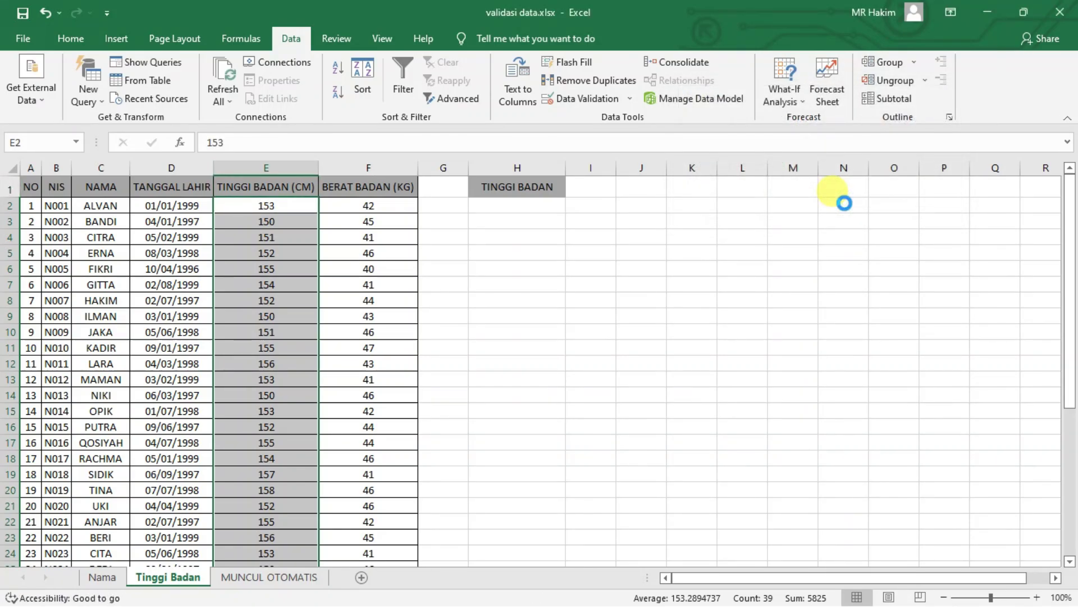
{"action": "left_click", "coordinate": [291, 207]}
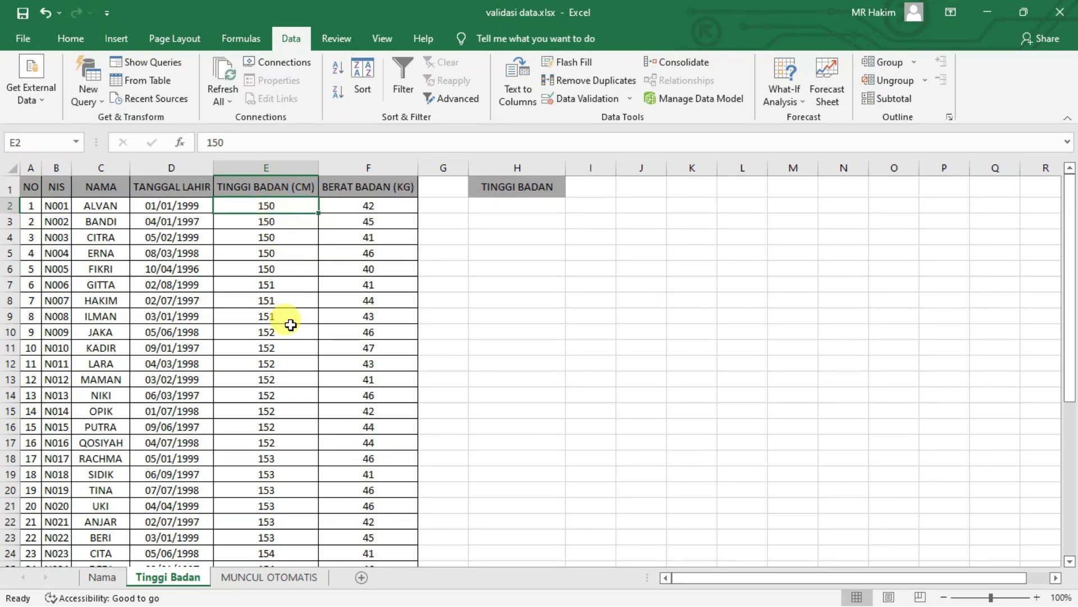
{"action": "scroll", "coordinate": [289, 320], "scroll_direction": "down", "scroll_amount": 2}
{"action": "scroll", "coordinate": [288, 320], "scroll_direction": "down", "scroll_amount": 4}
{"action": "scroll", "coordinate": [288, 326], "scroll_direction": "down", "scroll_amount": 1}
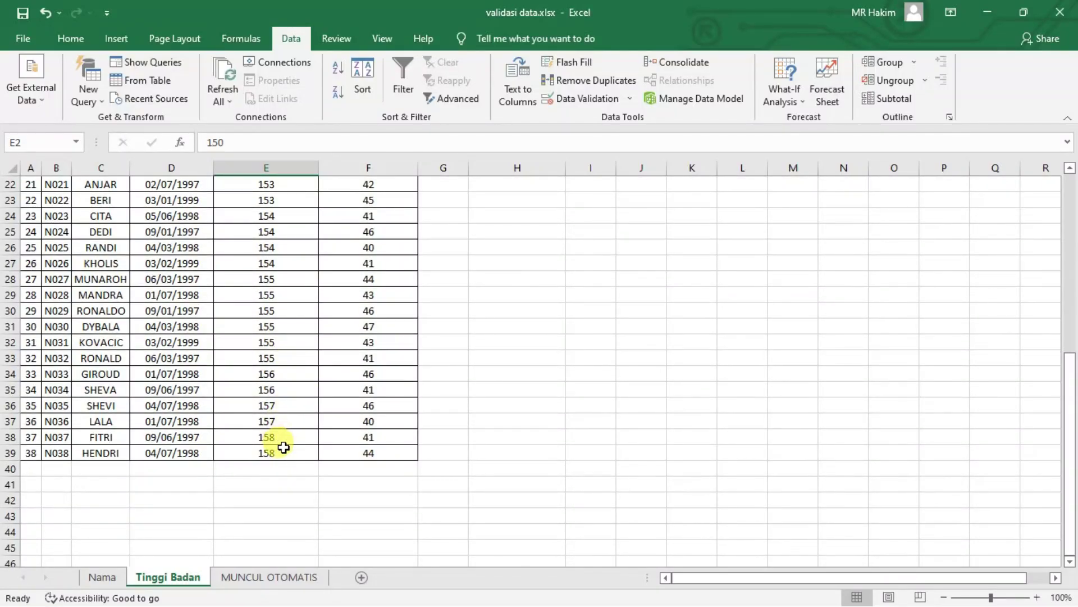
{"action": "scroll", "coordinate": [283, 427], "scroll_direction": "up", "scroll_amount": 6}
{"action": "scroll", "coordinate": [289, 385], "scroll_direction": "up", "scroll_amount": 1}
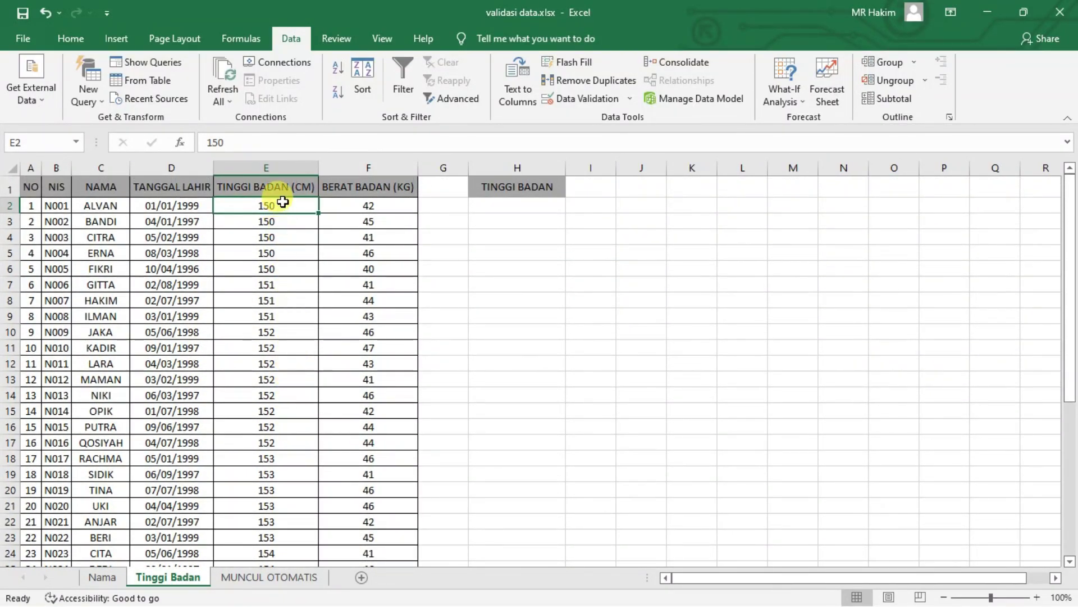
{"action": "key", "text": "ctrl+z"}
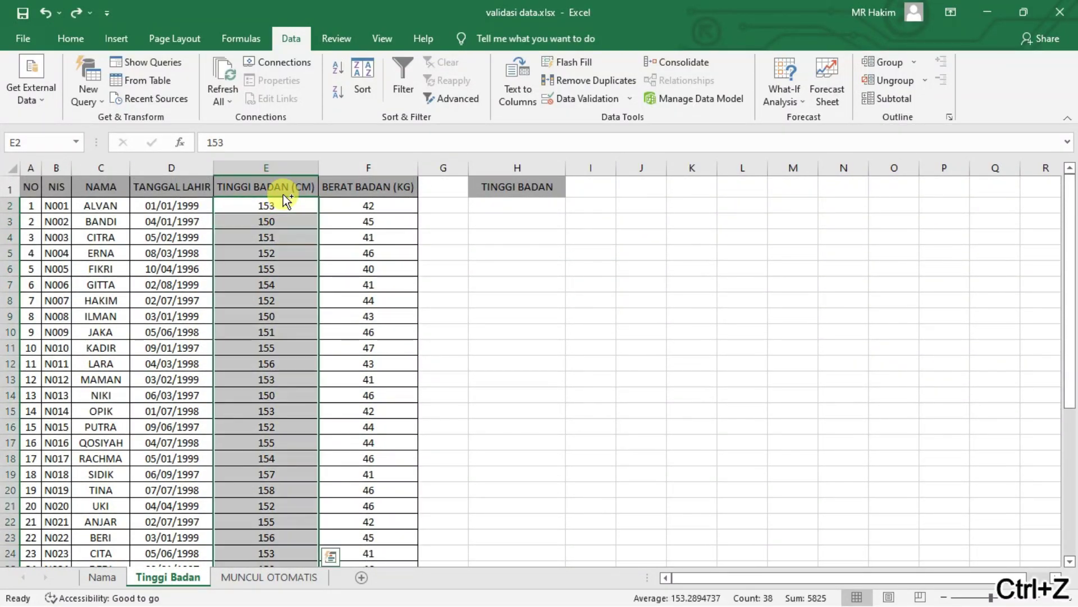
{"action": "left_click", "coordinate": [536, 212]}
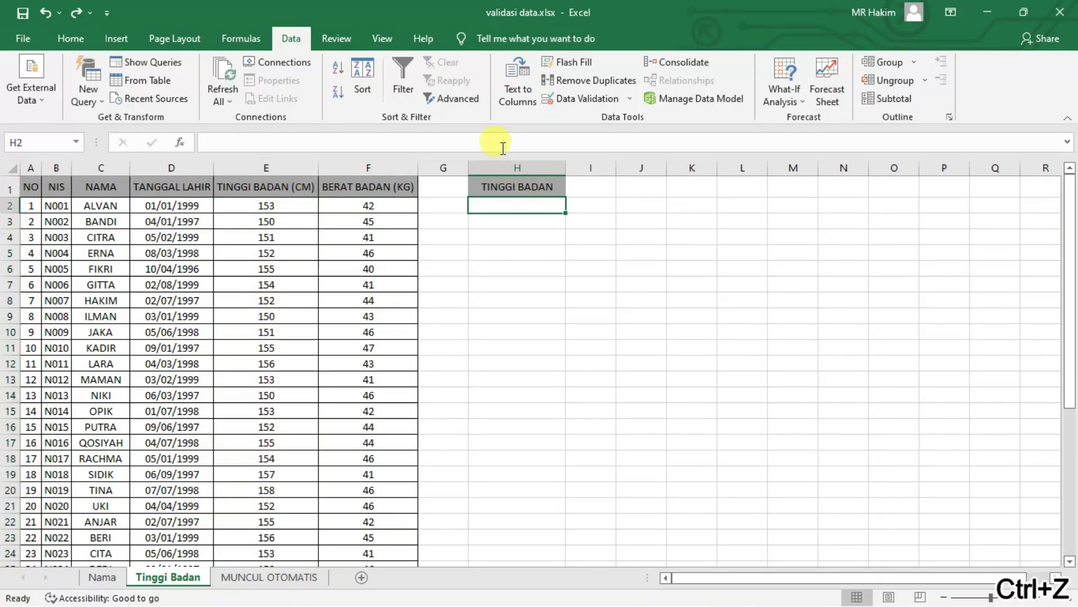
Step: Set H2's validation to Allow: List with the heights 150–158 as source
{"action": "left_click", "coordinate": [628, 100]}
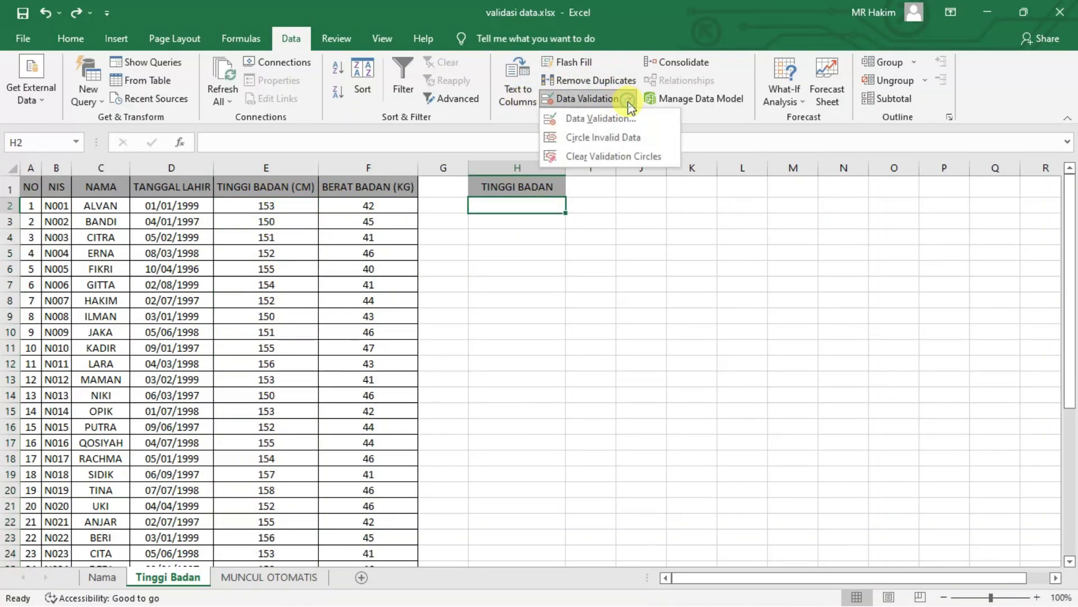
{"action": "left_click", "coordinate": [621, 115]}
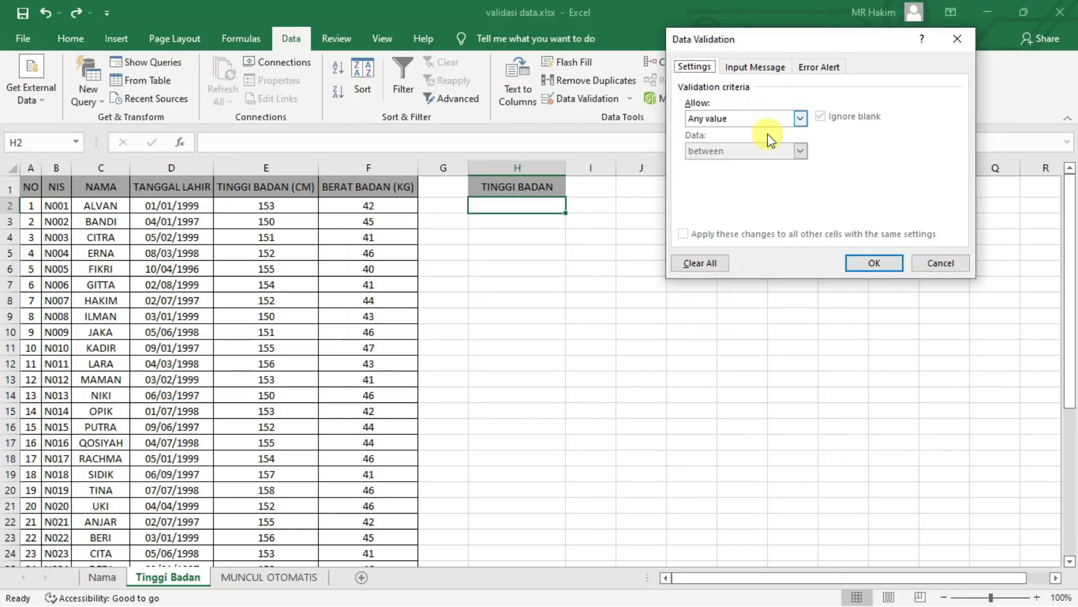
{"action": "left_click", "coordinate": [800, 118]}
{"action": "left_click", "coordinate": [747, 163]}
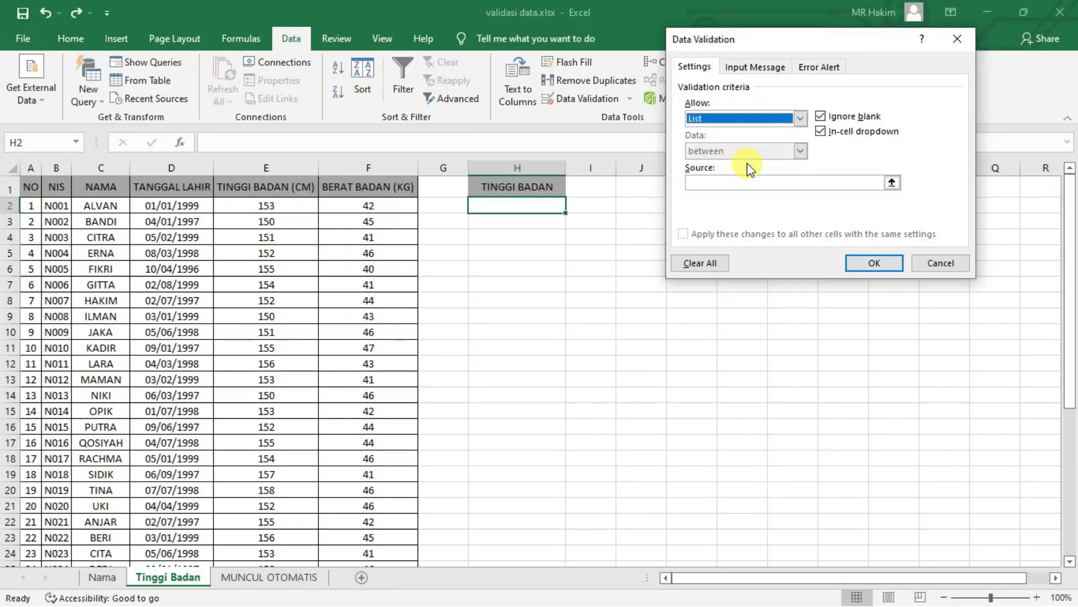
{"action": "left_click", "coordinate": [723, 182]}
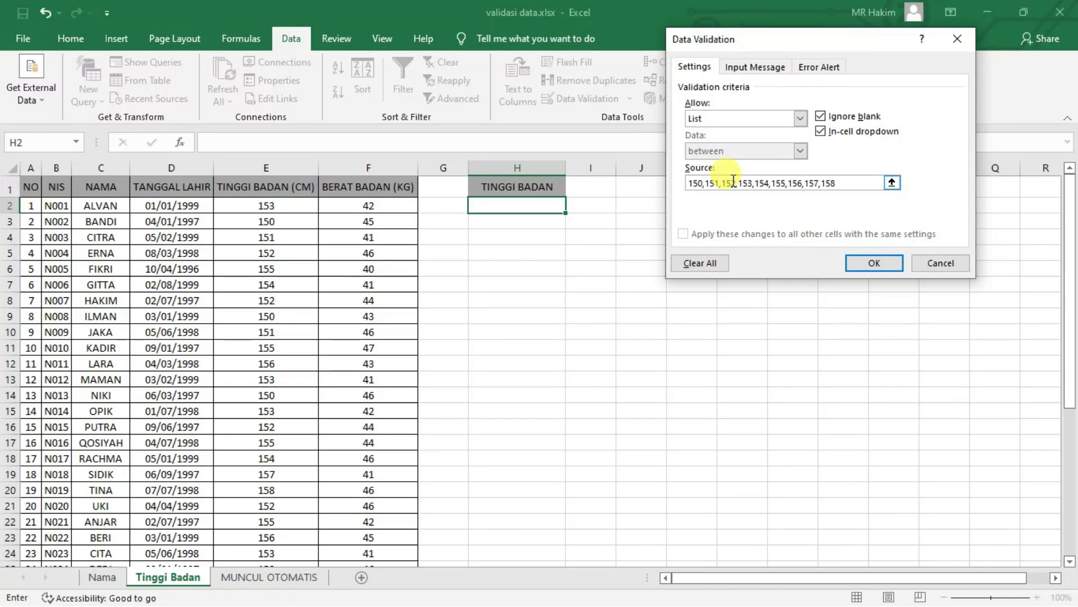
Step: Add a Stop error alert titled 'Tinggi Badan' with the message 'Tinggi badan yang akan ditampilkan'
{"action": "left_click", "coordinate": [819, 67]}
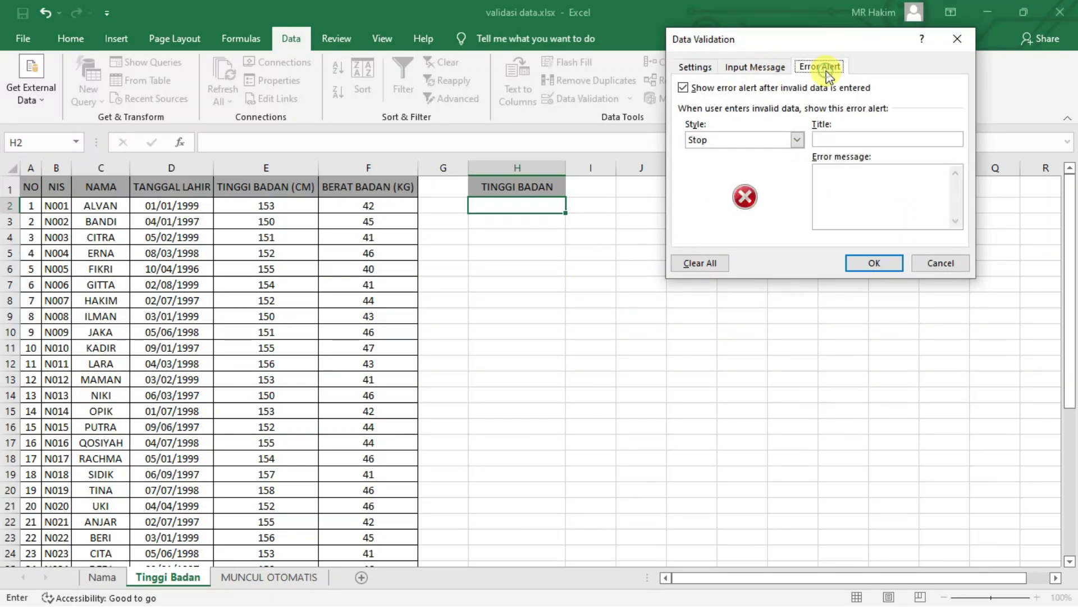
{"action": "left_click", "coordinate": [828, 137]}
{"action": "type", "text": "T"}
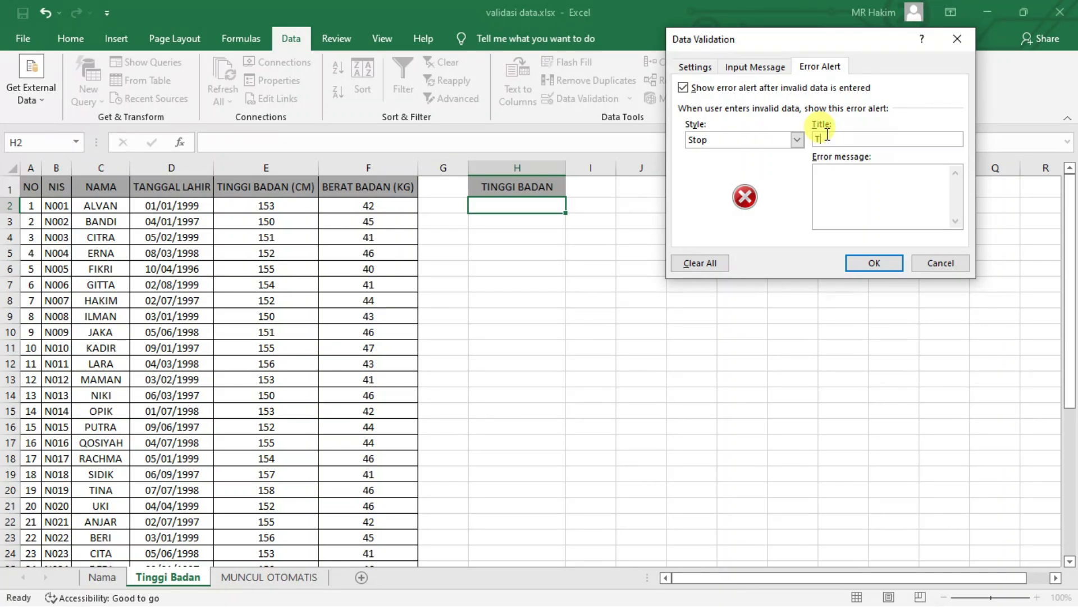
{"action": "type", "text": "inggi Badan"}
{"action": "left_click", "coordinate": [850, 175]}
{"action": "type", "text": "Pilih ti"}
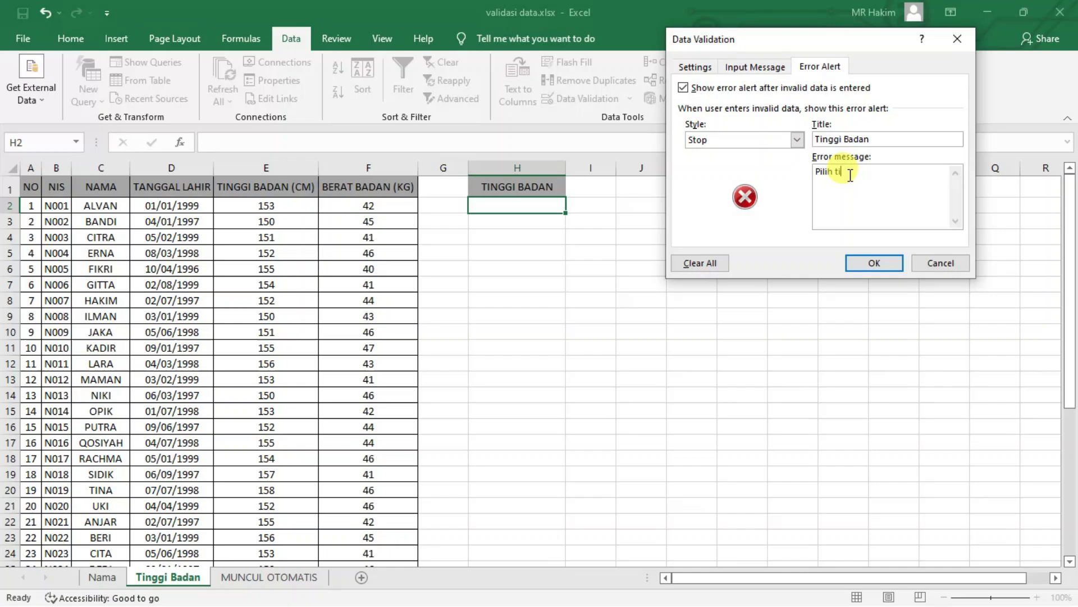
{"action": "type", "text": "nggi "}
{"action": "type", "text": "badan yang akan d"}
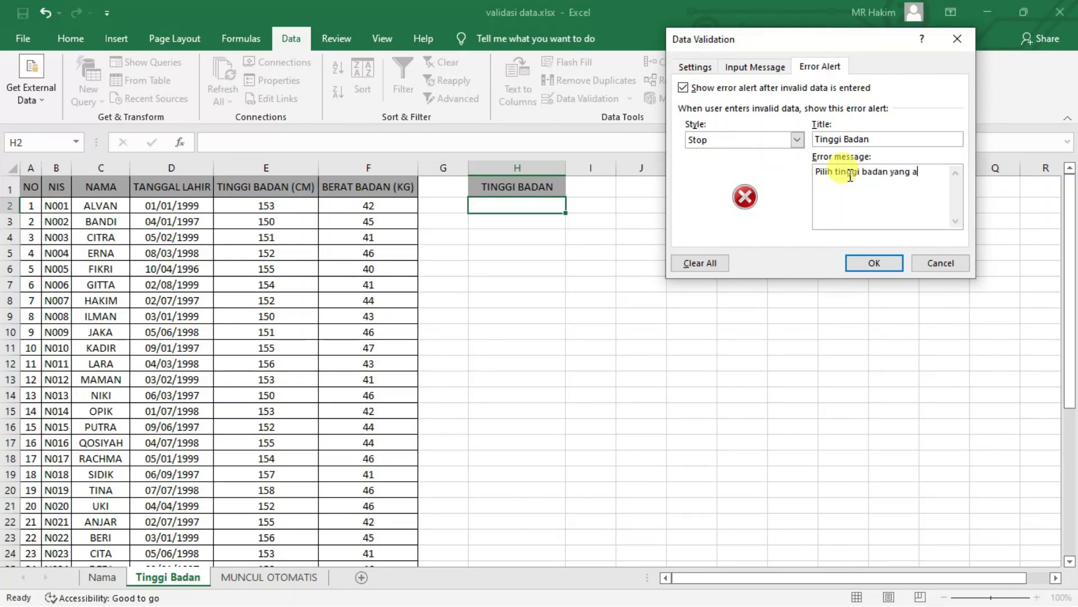
{"action": "type", "text": "itampil"}
{"action": "type", "text": "kan"}
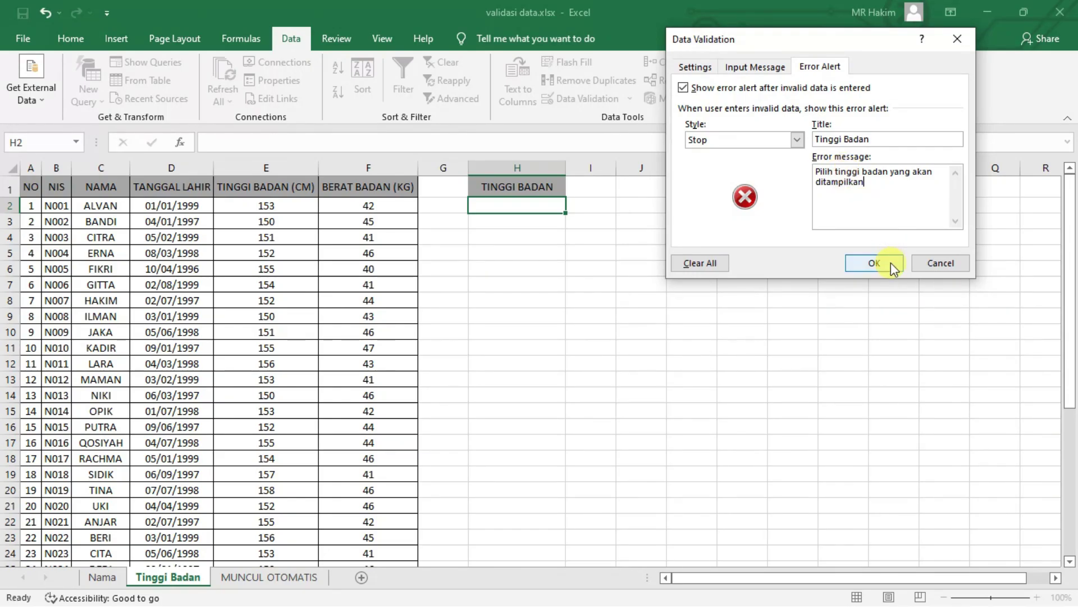
{"action": "left_click", "coordinate": [875, 263]}
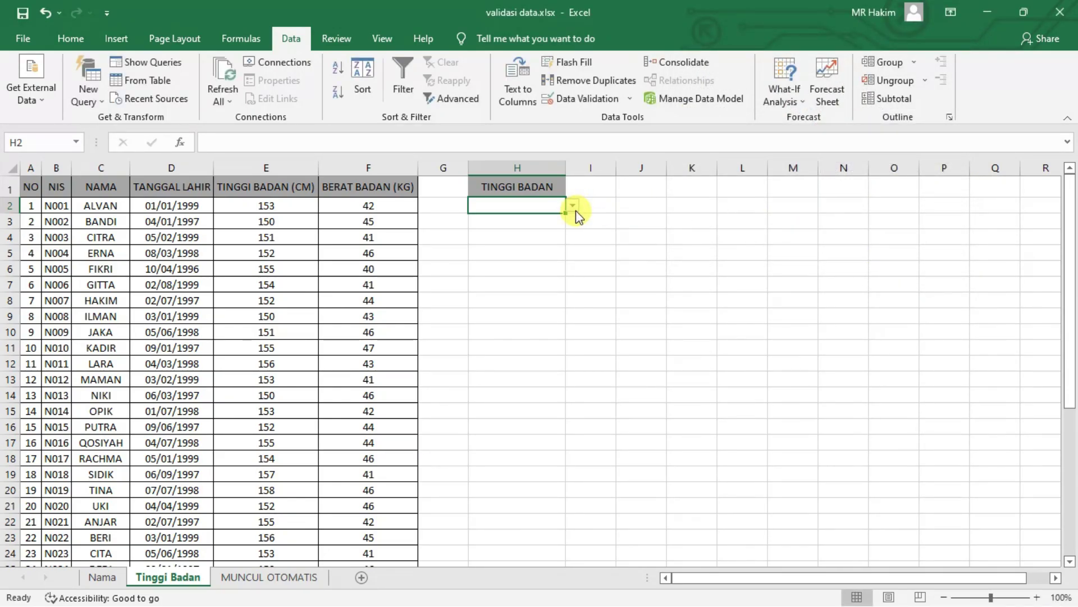
Step: Check that H2's dropdown lists heights from 150 upward, closing it without choosing
{"action": "left_click", "coordinate": [574, 208]}
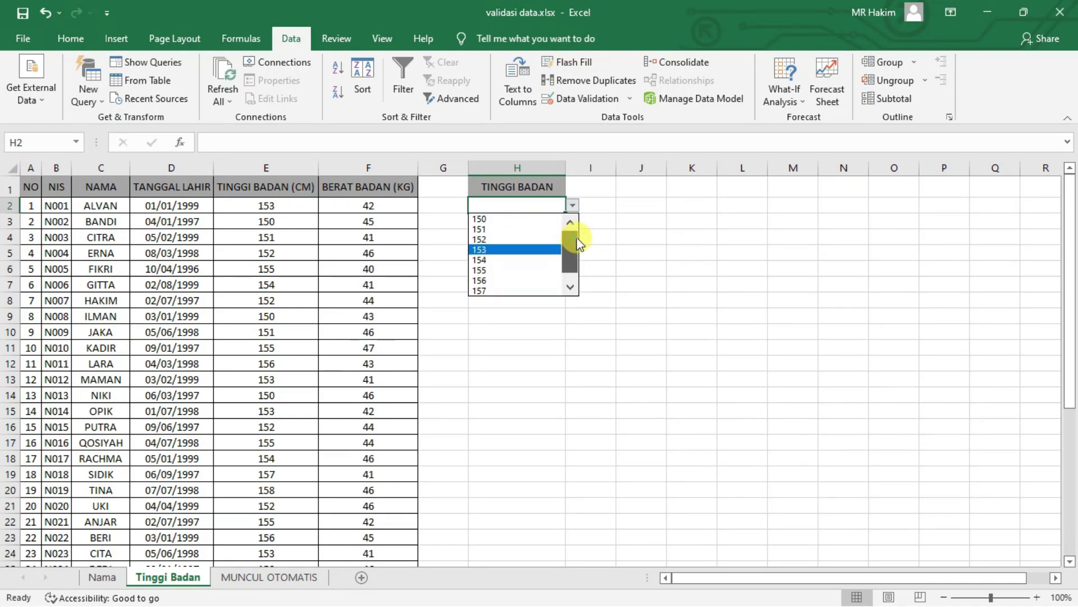
{"action": "left_click_drag", "start_coordinate": [573, 239], "coordinate": [572, 275]}
{"action": "left_click", "coordinate": [601, 231]}
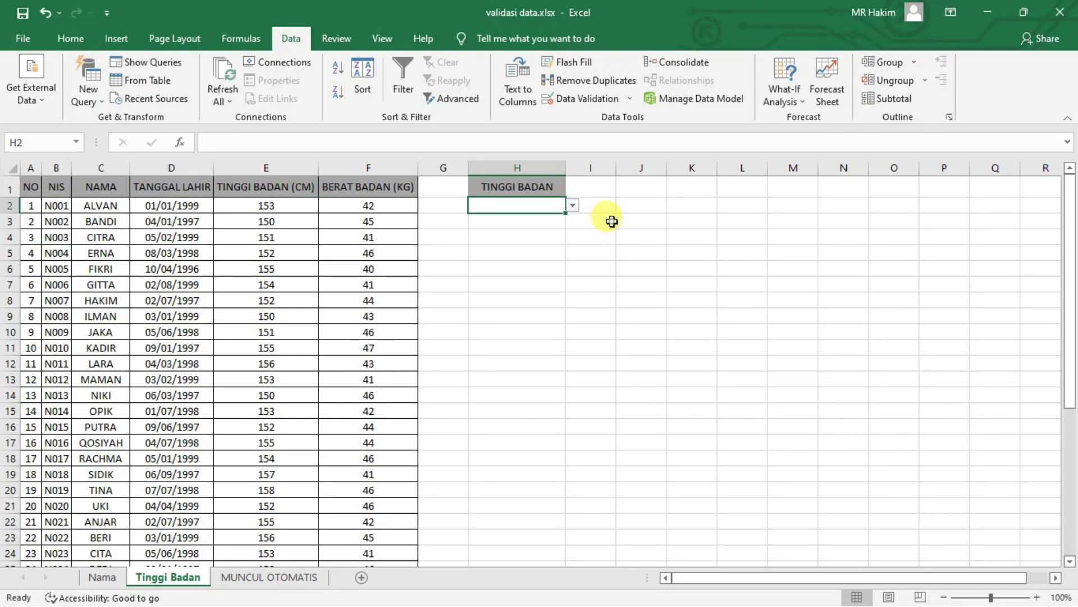
Step: Select the student rows from A2 through F39
{"action": "left_click", "coordinate": [29, 209]}
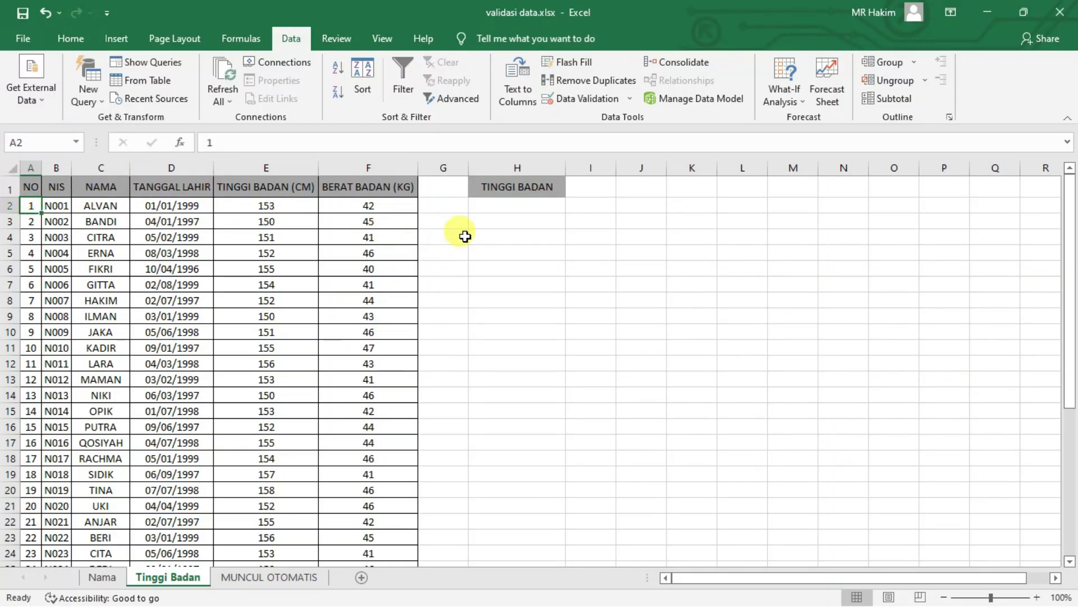
{"action": "left_click_drag", "start_coordinate": [400, 213], "coordinate": [395, 206]}
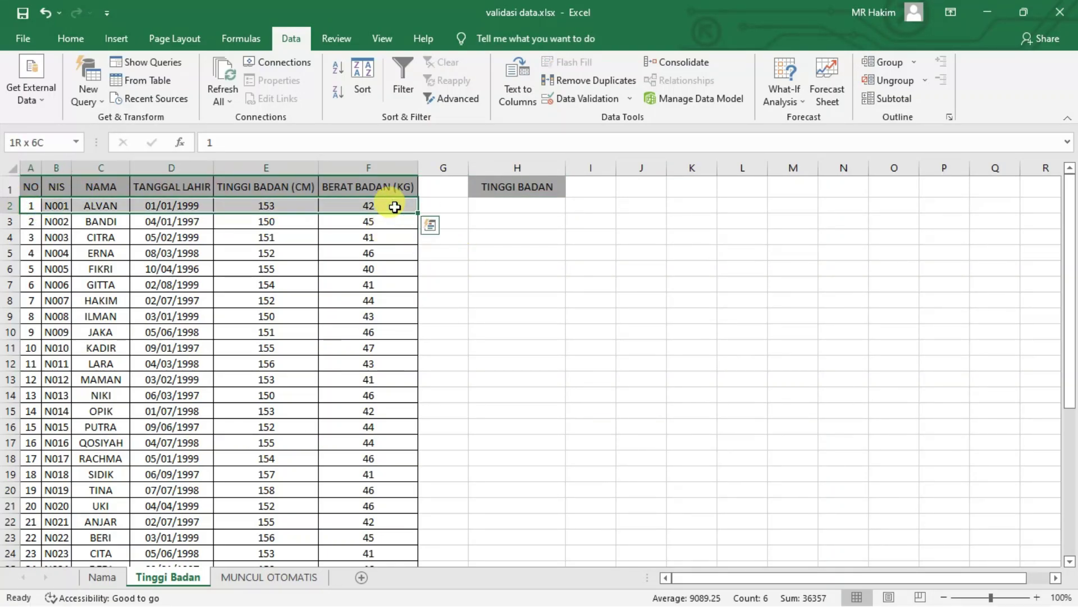
{"action": "key", "text": "ctrl+shift+Down"}
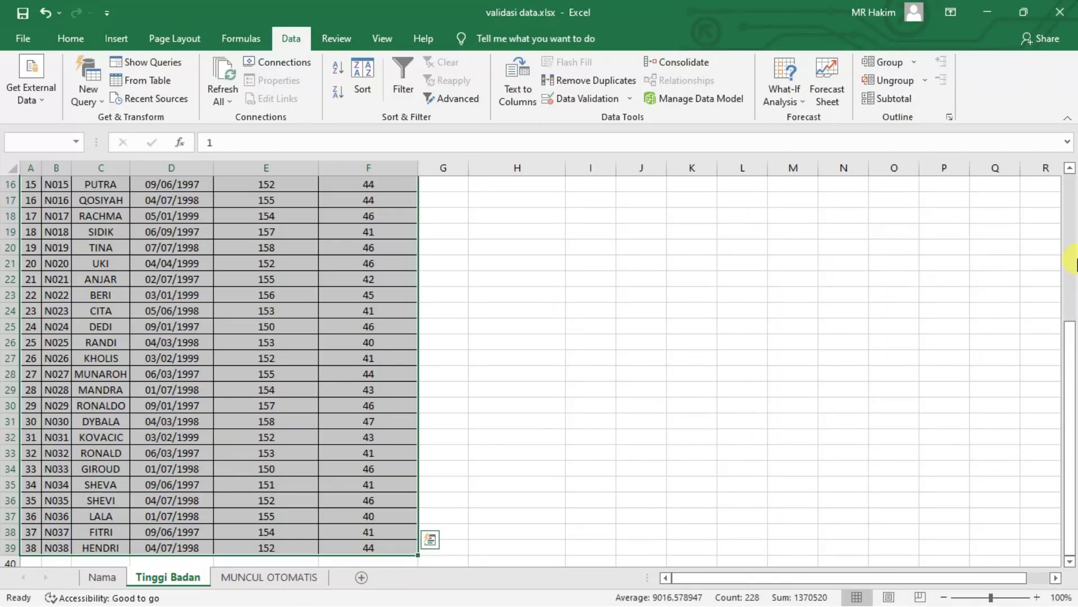
{"action": "left_click", "coordinate": [1073, 194]}
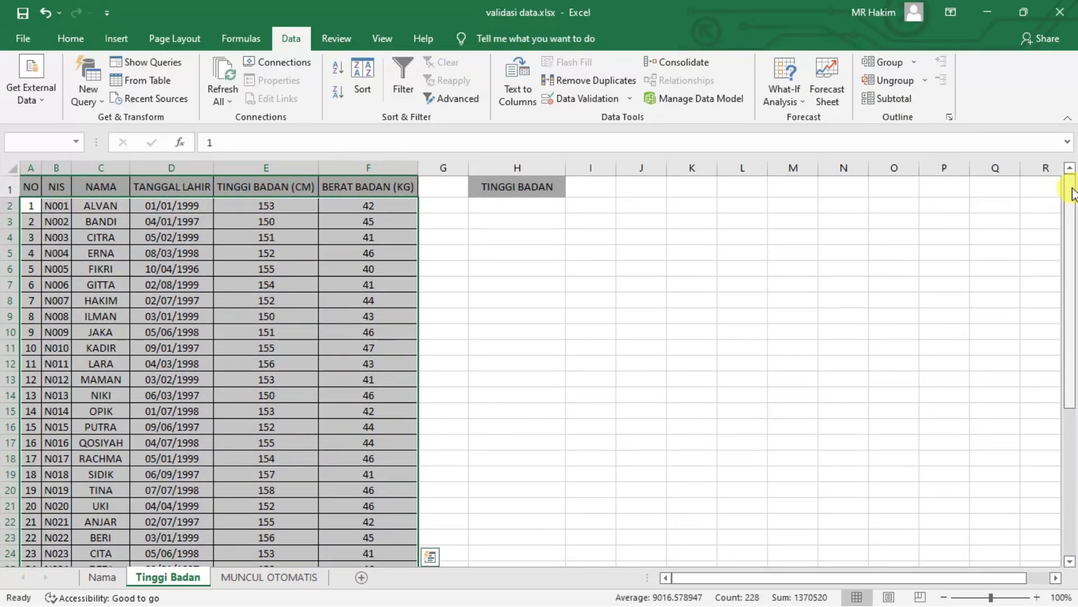
Step: Create a new Conditional Formatting rule using the formula =$E2=$H$2
{"action": "left_click", "coordinate": [72, 40]}
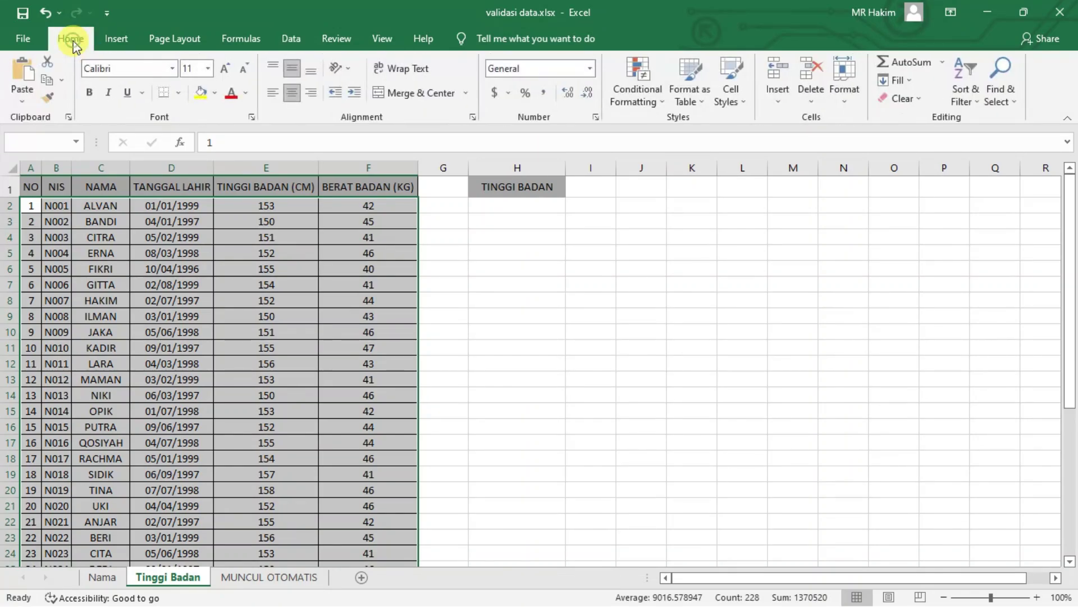
{"action": "left_click", "coordinate": [651, 103]}
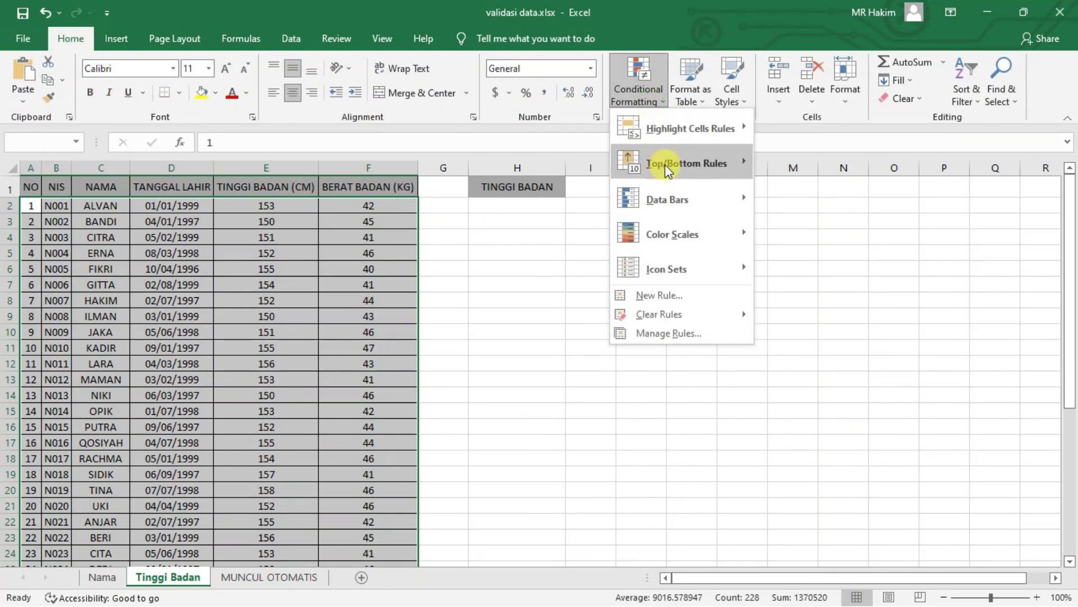
{"action": "left_click", "coordinate": [668, 295]}
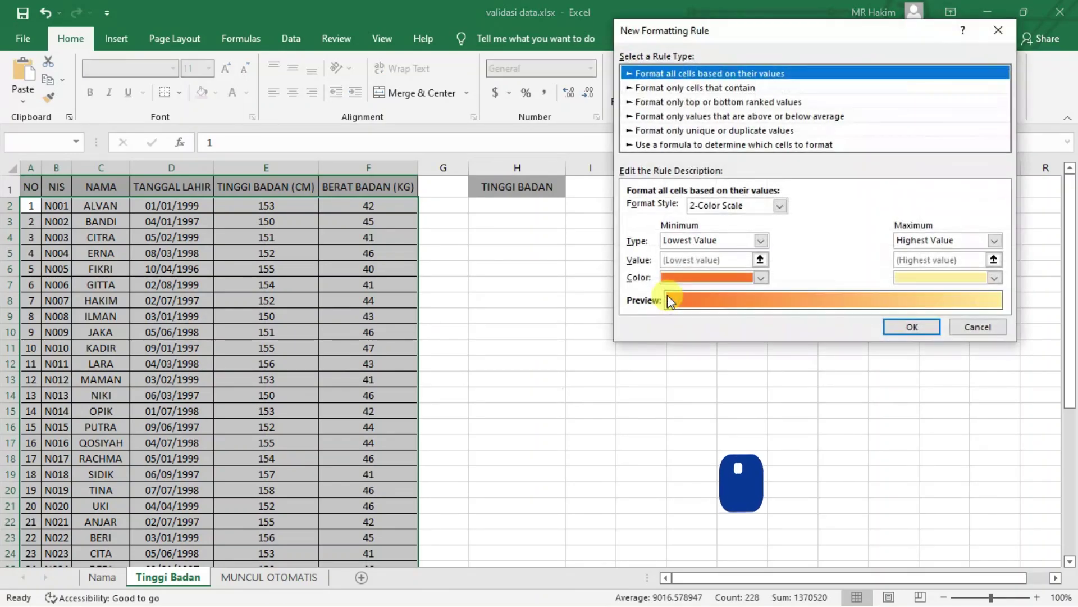
{"action": "left_click", "coordinate": [687, 148]}
{"action": "left_click", "coordinate": [665, 208]}
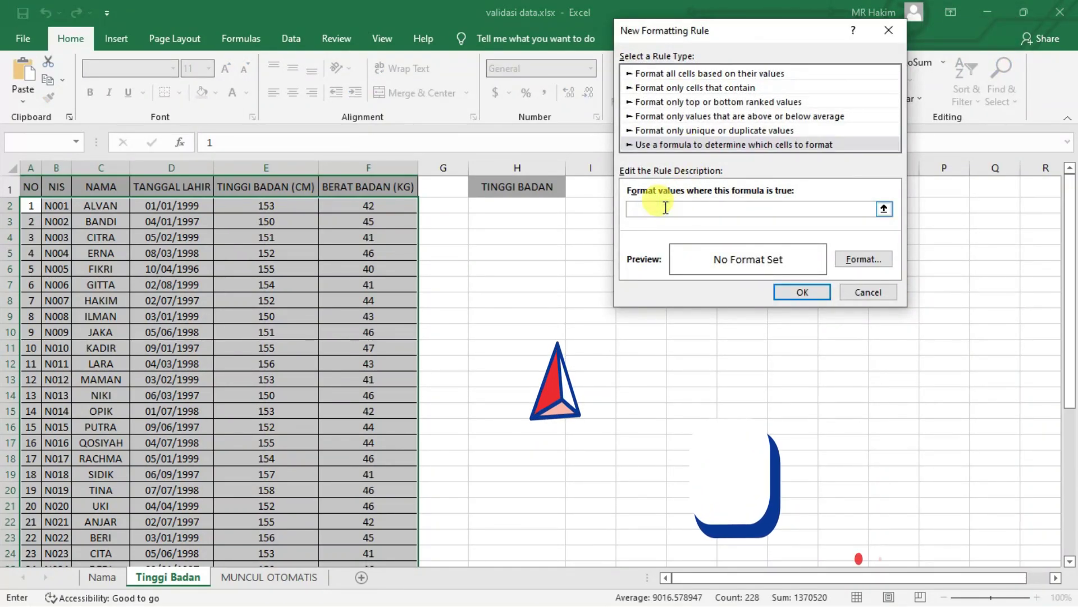
{"action": "type", "text": "="}
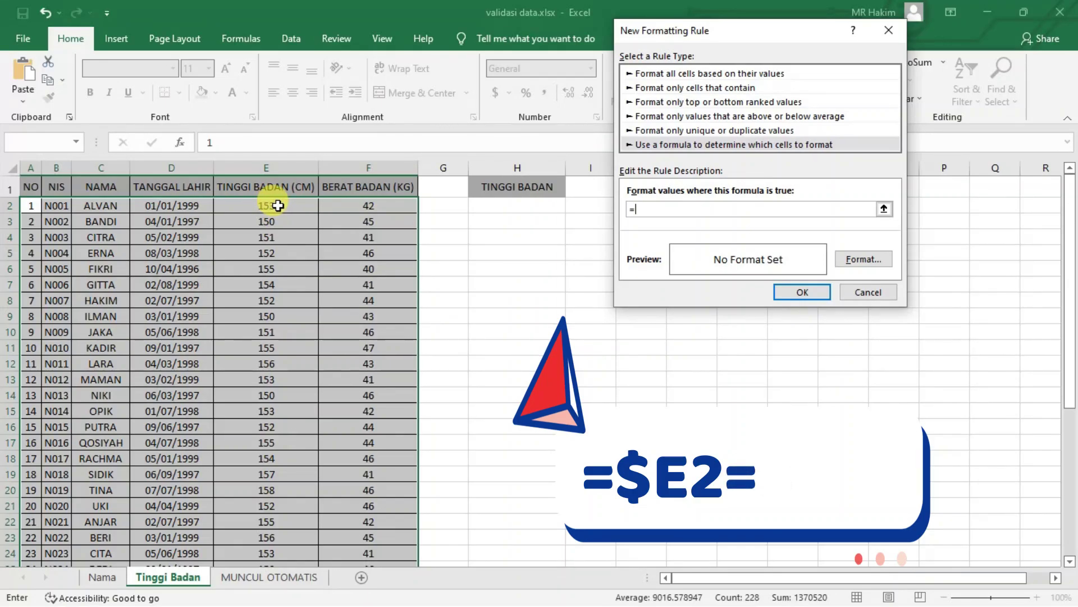
{"action": "left_click", "coordinate": [276, 206]}
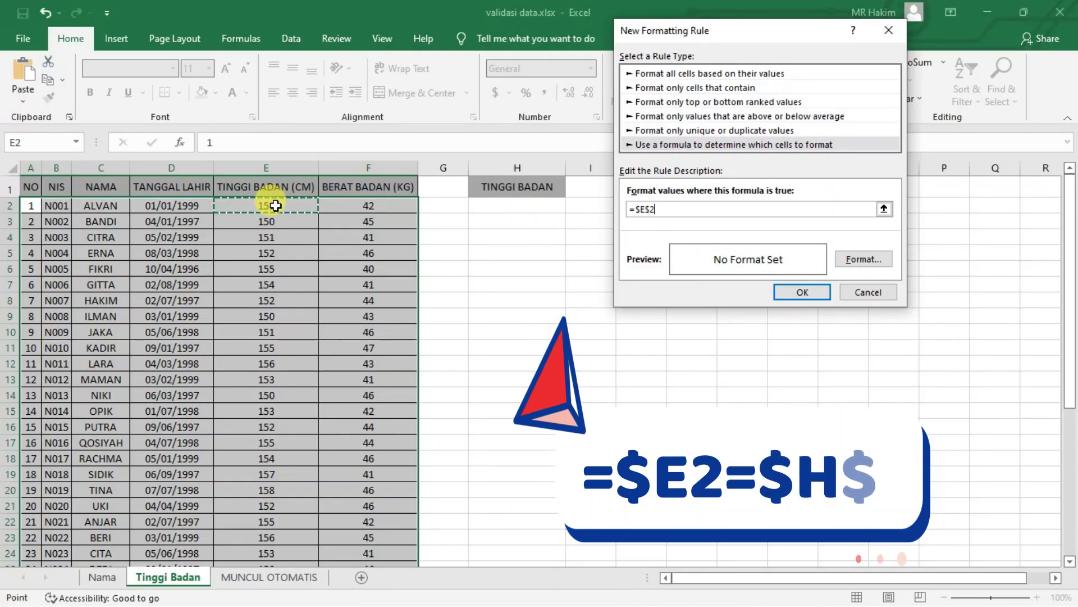
{"action": "left_click", "coordinate": [647, 209]}
{"action": "type", "text": "="}
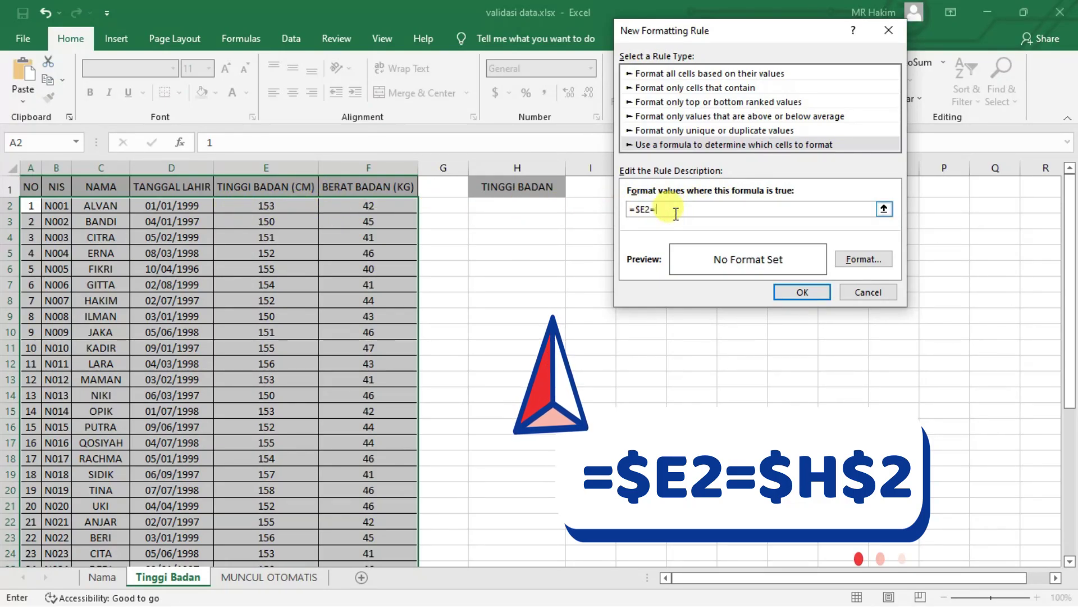
{"action": "left_click", "coordinate": [509, 205]}
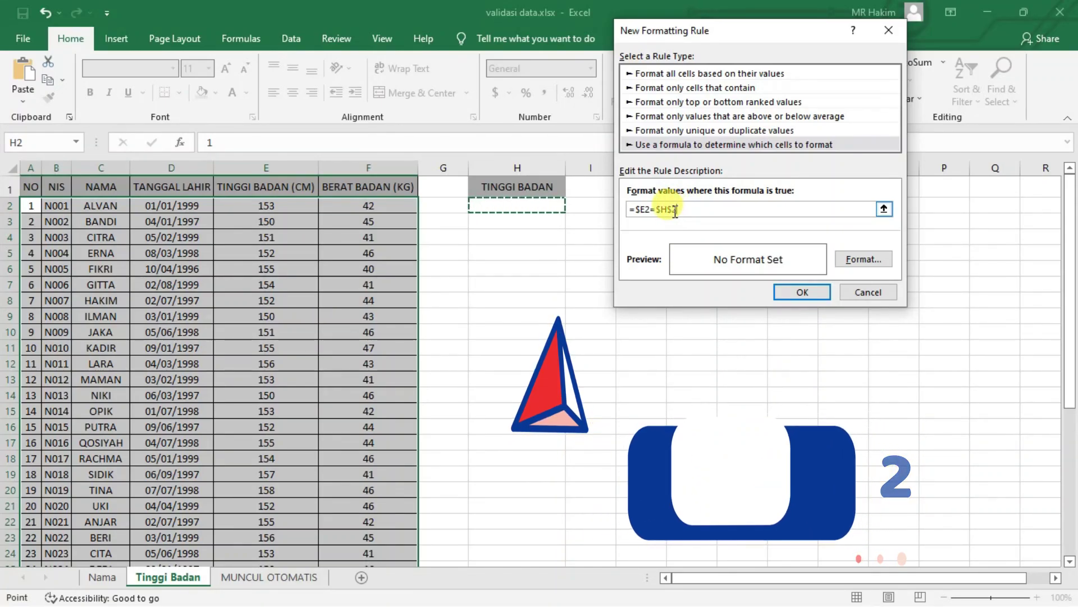
Step: Format matching rows with green font and yellow fill, then save the rule
{"action": "left_click", "coordinate": [871, 260]}
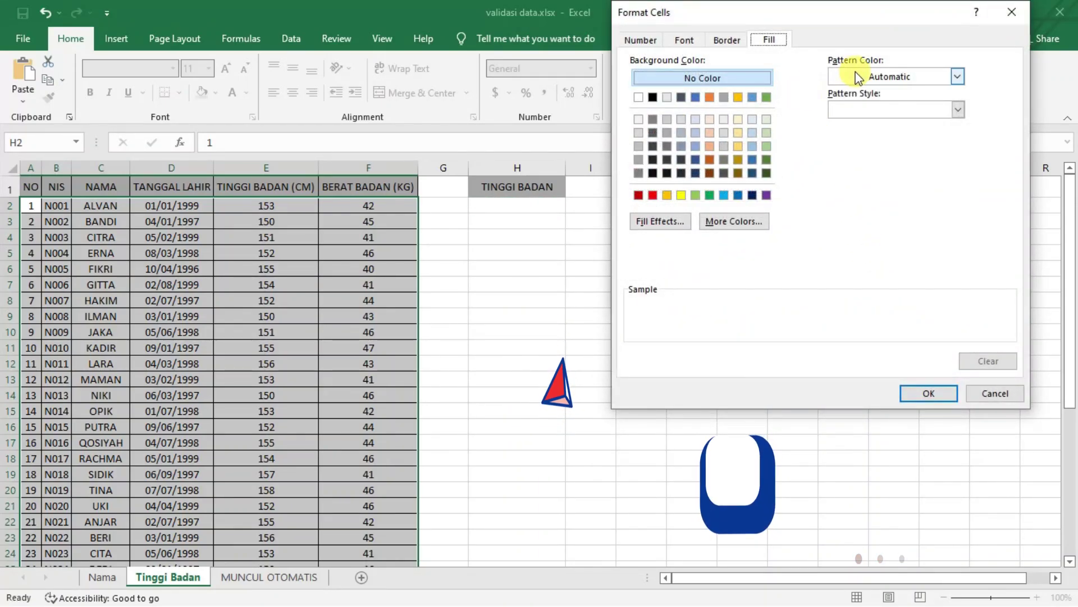
{"action": "left_click", "coordinate": [684, 41]}
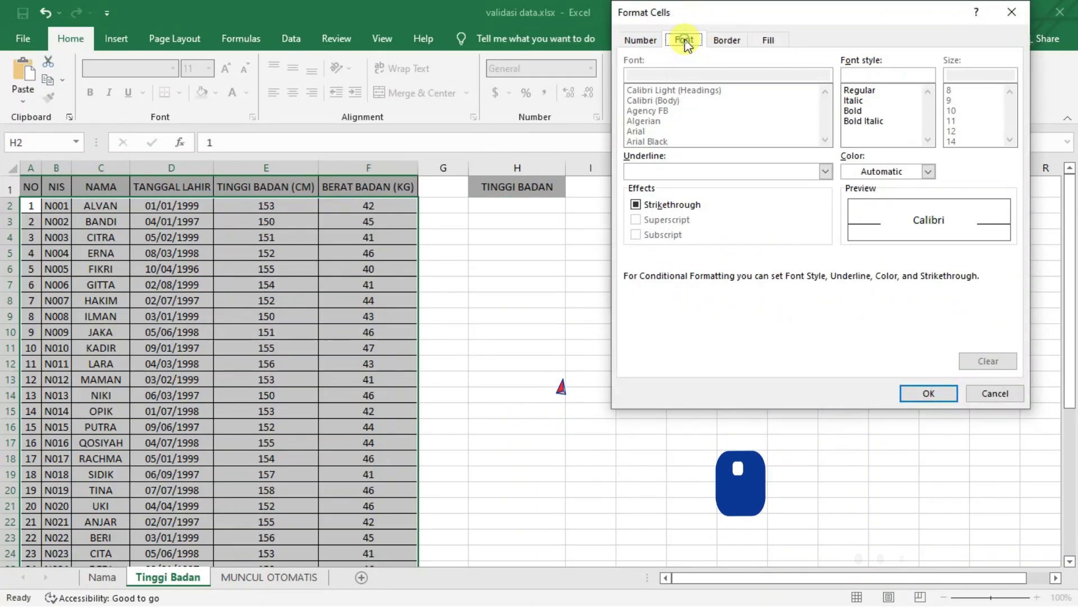
{"action": "left_click", "coordinate": [927, 171]}
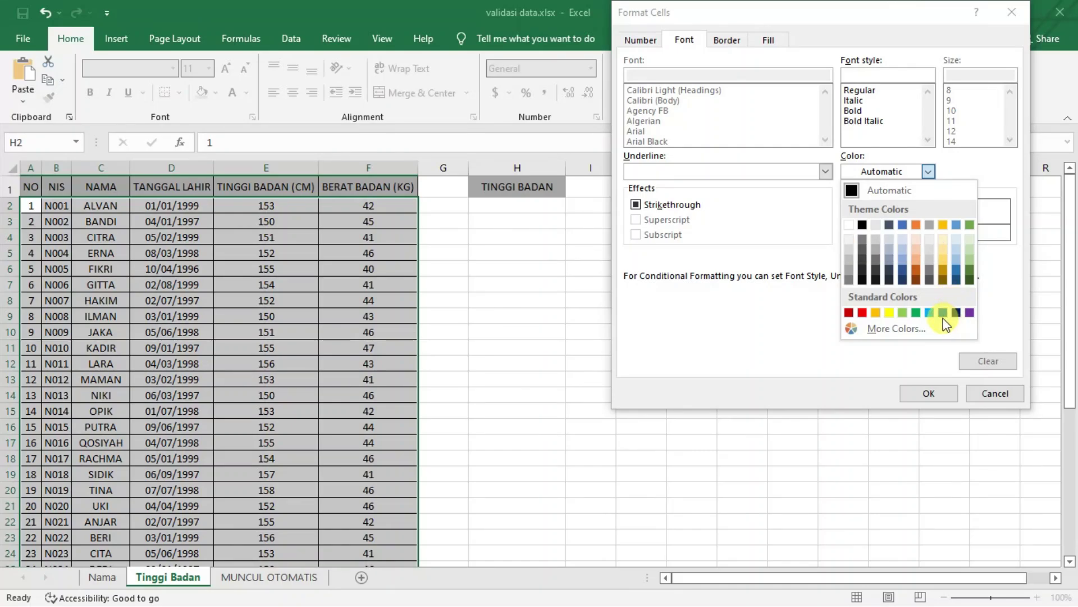
{"action": "left_click", "coordinate": [922, 313]}
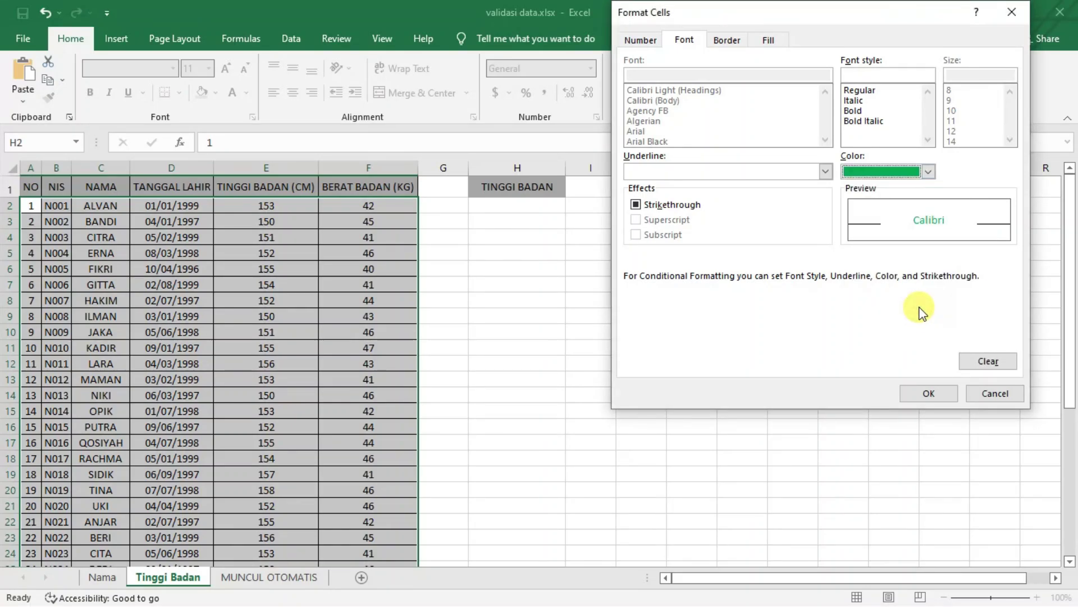
{"action": "left_click", "coordinate": [768, 40]}
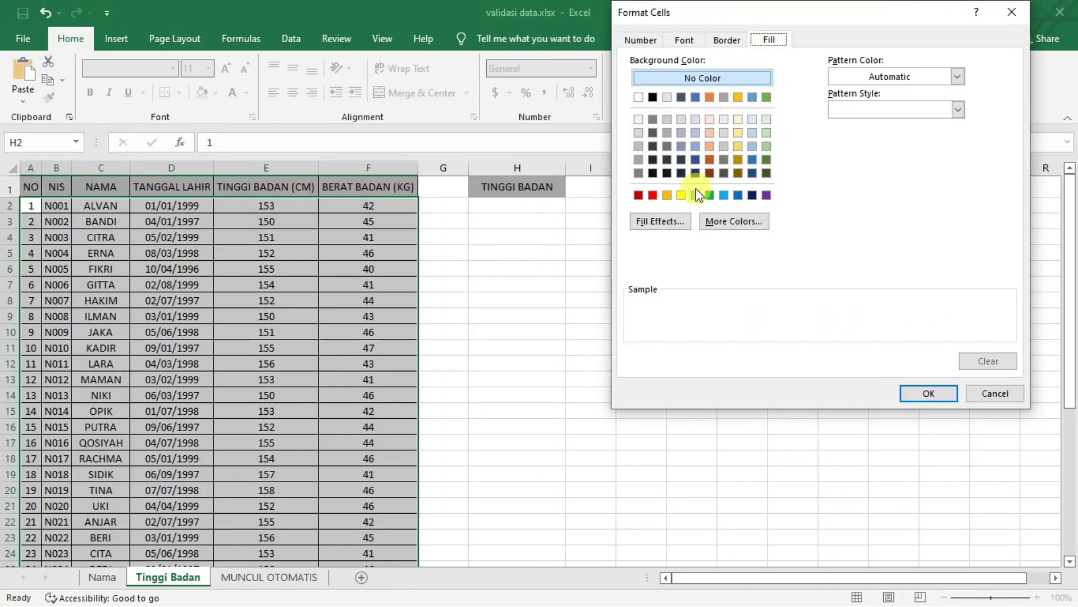
{"action": "left_click", "coordinate": [681, 196]}
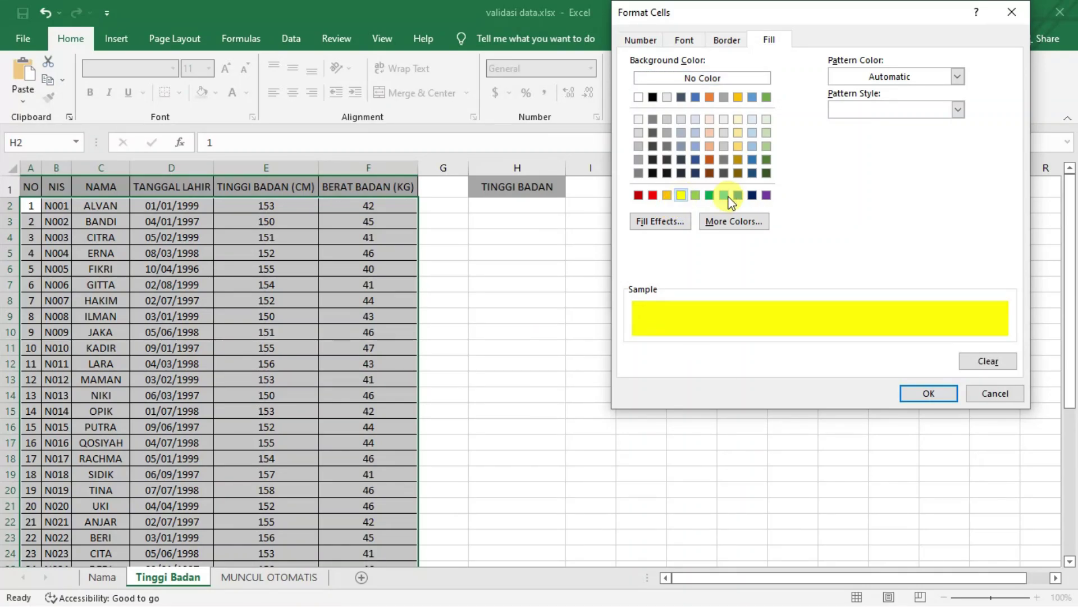
{"action": "left_click", "coordinate": [921, 392]}
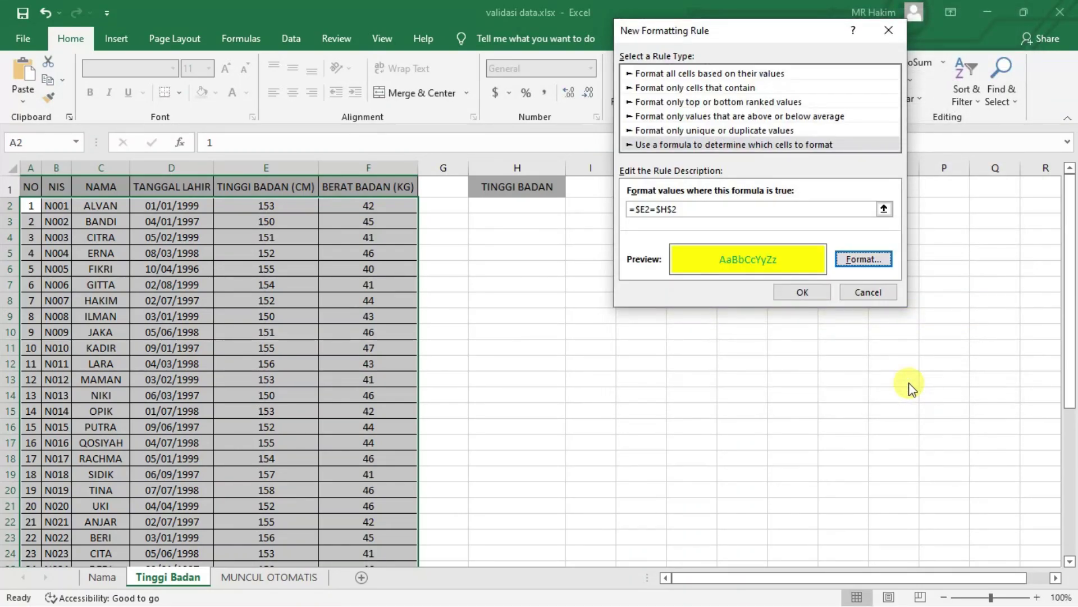
{"action": "left_click", "coordinate": [790, 294]}
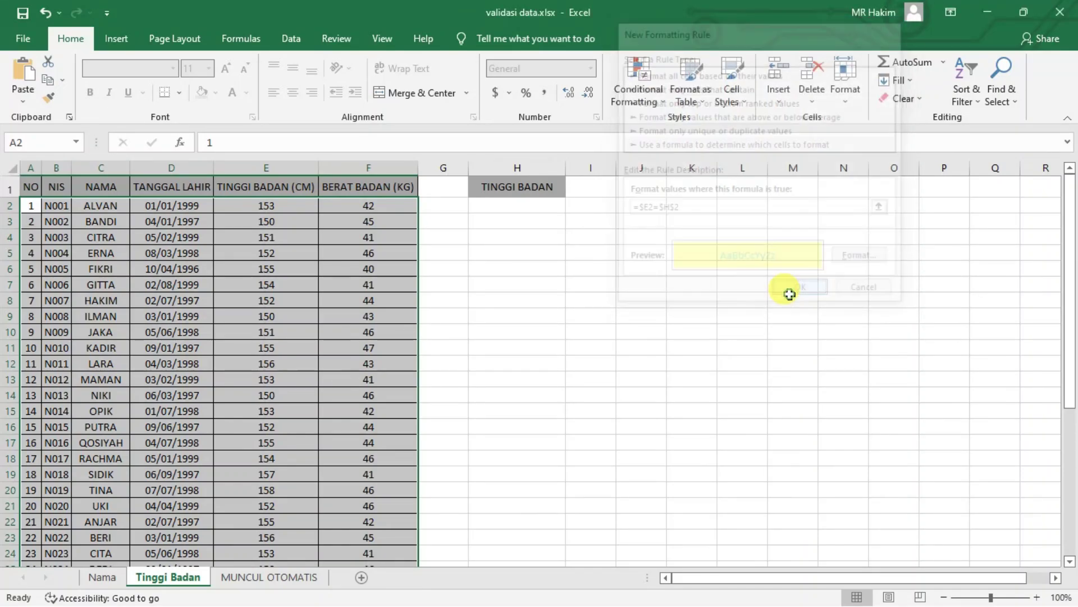
{"action": "left_click", "coordinate": [590, 202]}
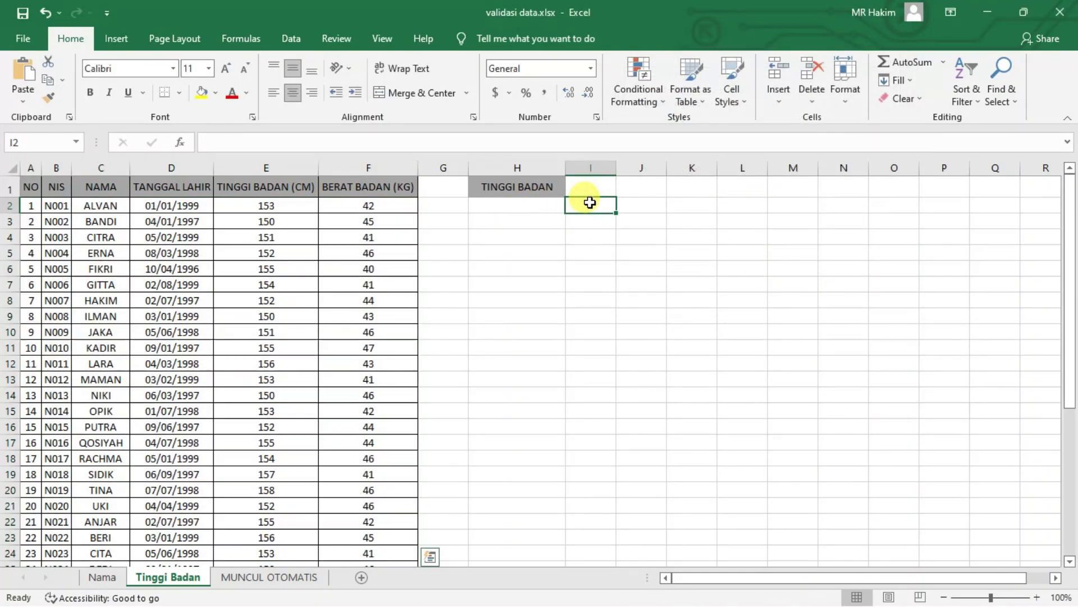
Step: Choose 151 in H2's dropdown and check which rows get highlighted
{"action": "left_click", "coordinate": [538, 207]}
{"action": "left_click", "coordinate": [568, 206]}
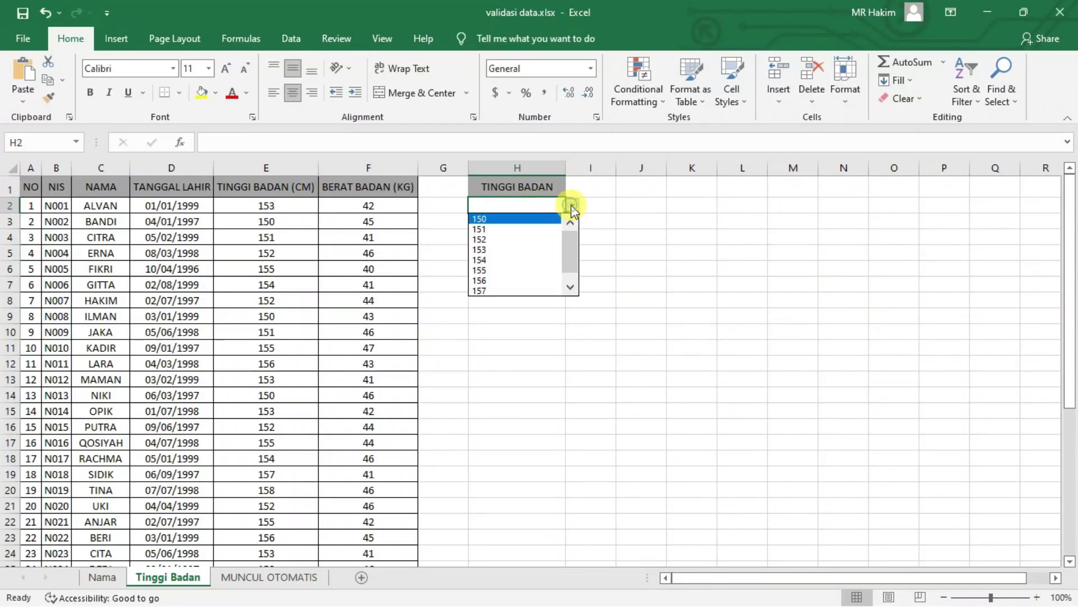
{"action": "left_click", "coordinate": [533, 230]}
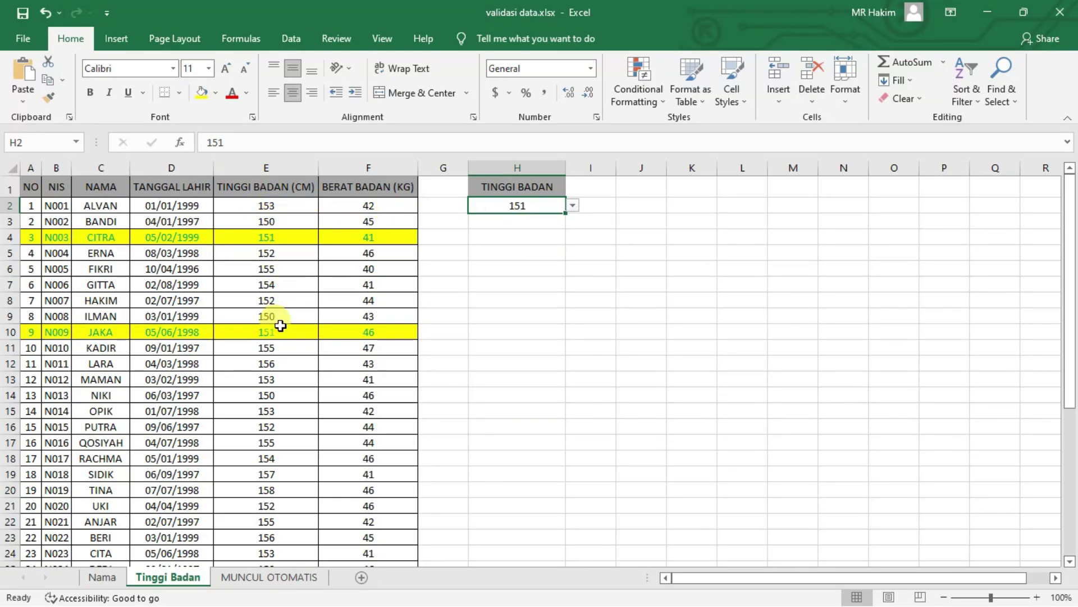
{"action": "scroll", "coordinate": [281, 326], "scroll_direction": "down", "scroll_amount": 1}
{"action": "scroll", "coordinate": [281, 326], "scroll_direction": "down", "scroll_amount": 2}
{"action": "scroll", "coordinate": [281, 325], "scroll_direction": "down", "scroll_amount": 5}
{"action": "scroll", "coordinate": [280, 325], "scroll_direction": "down", "scroll_amount": 2}
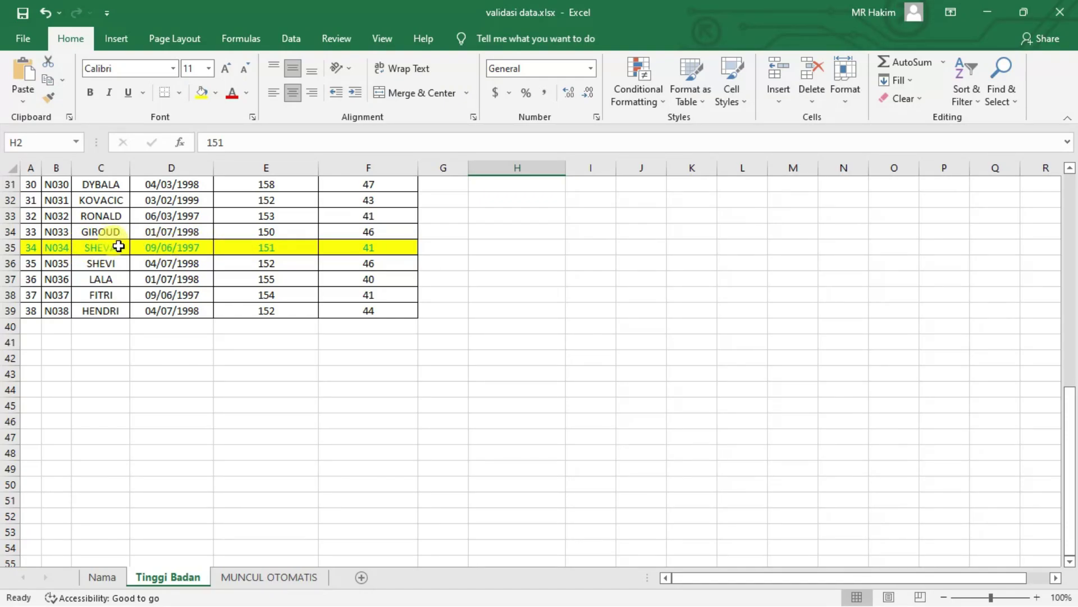
{"action": "scroll", "coordinate": [333, 269], "scroll_direction": "up", "scroll_amount": 3}
{"action": "scroll", "coordinate": [333, 270], "scroll_direction": "up", "scroll_amount": 7}
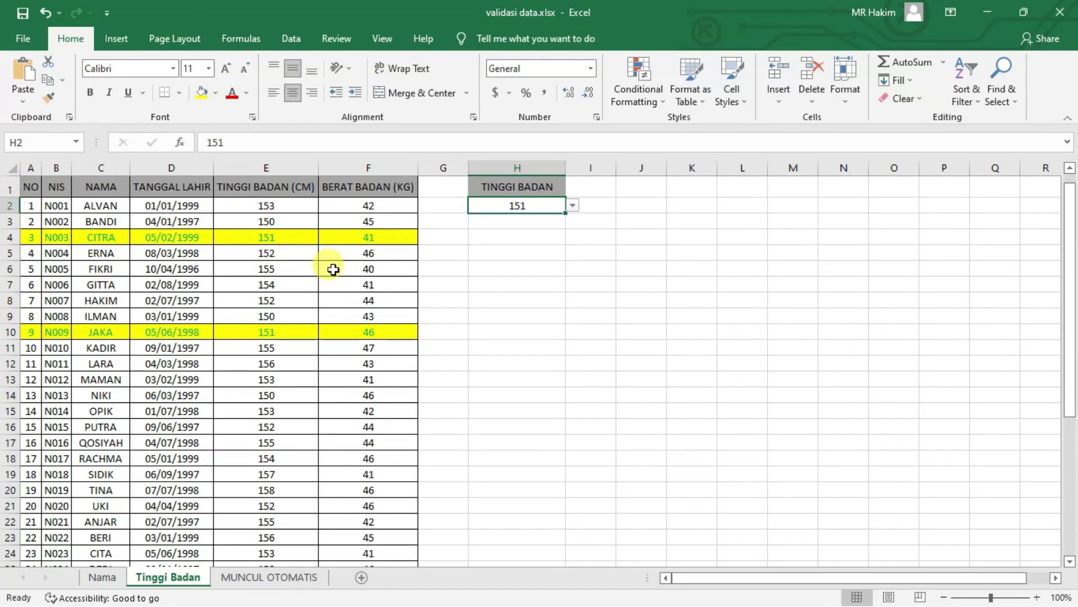
Step: Switch H2 to 153 and check the highlighted rows
{"action": "left_click", "coordinate": [572, 206]}
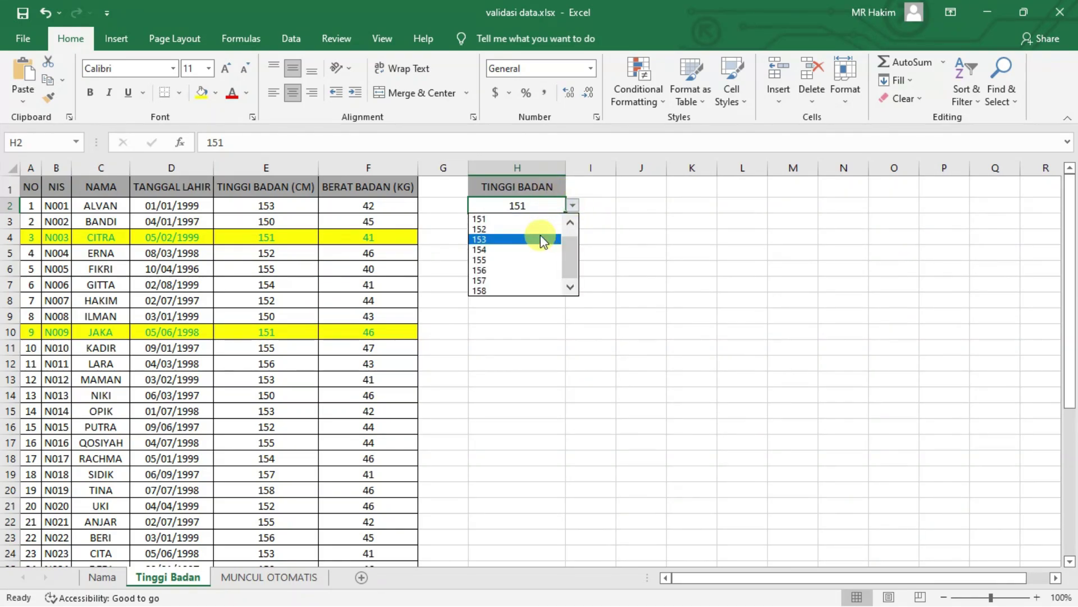
{"action": "left_click", "coordinate": [548, 239]}
{"action": "scroll", "coordinate": [322, 349], "scroll_direction": "down", "scroll_amount": 3}
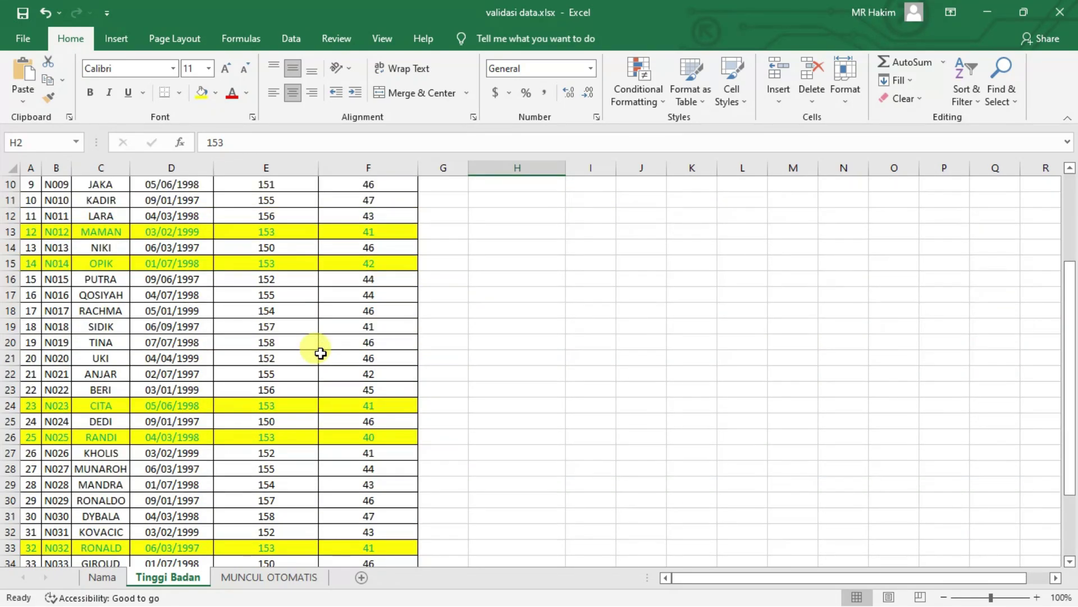
{"action": "scroll", "coordinate": [322, 349], "scroll_direction": "up", "scroll_amount": 1}
{"action": "scroll", "coordinate": [322, 349], "scroll_direction": "up", "scroll_amount": 2}
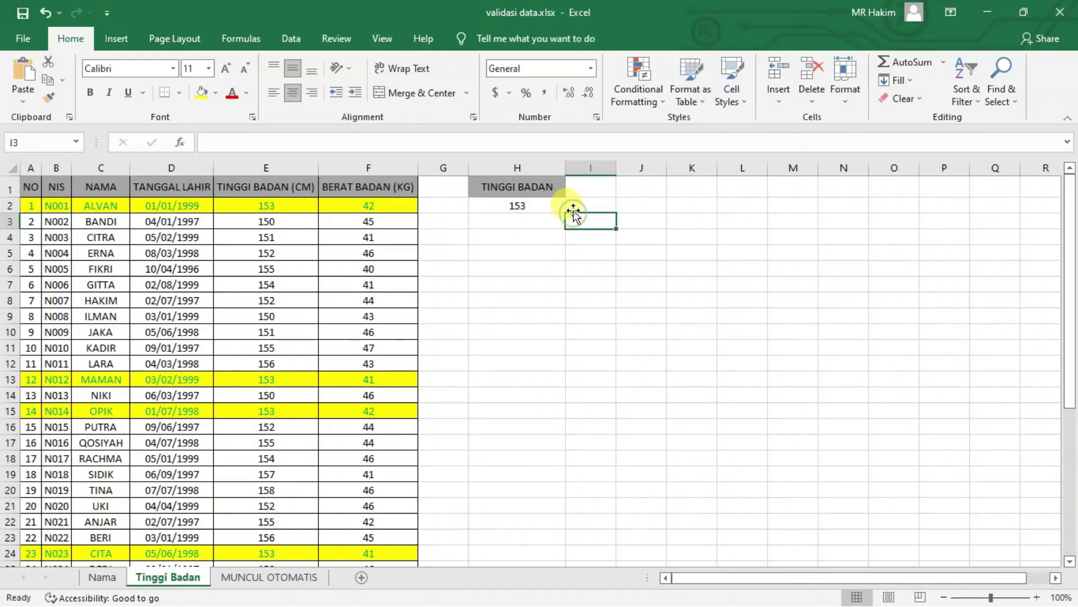
Step: Set H2 to 150 so rows with height 150 are highlighted
{"action": "left_click", "coordinate": [573, 206]}
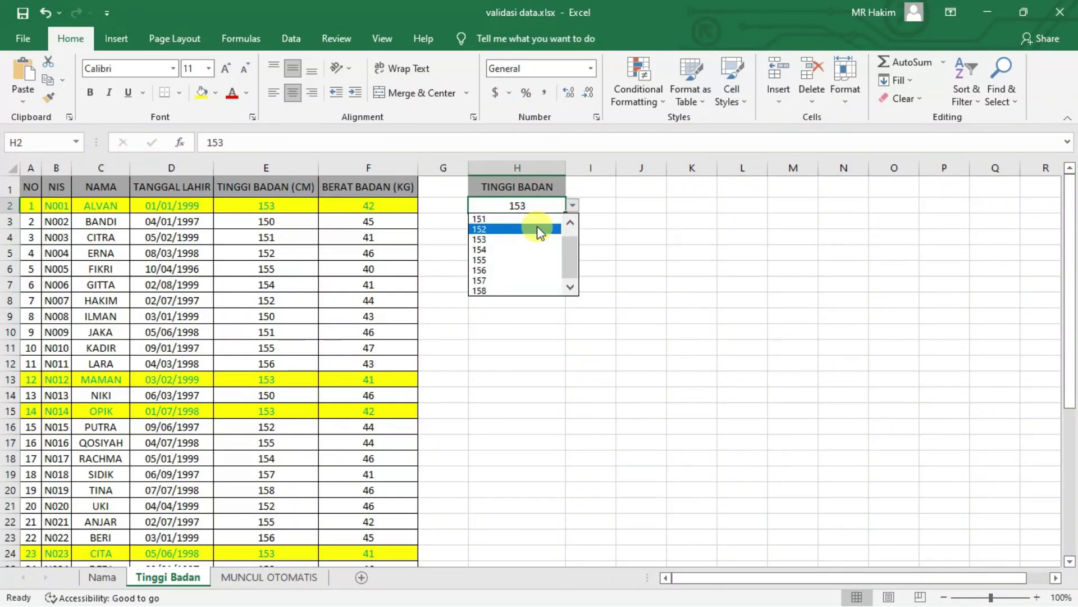
{"action": "left_click", "coordinate": [570, 222]}
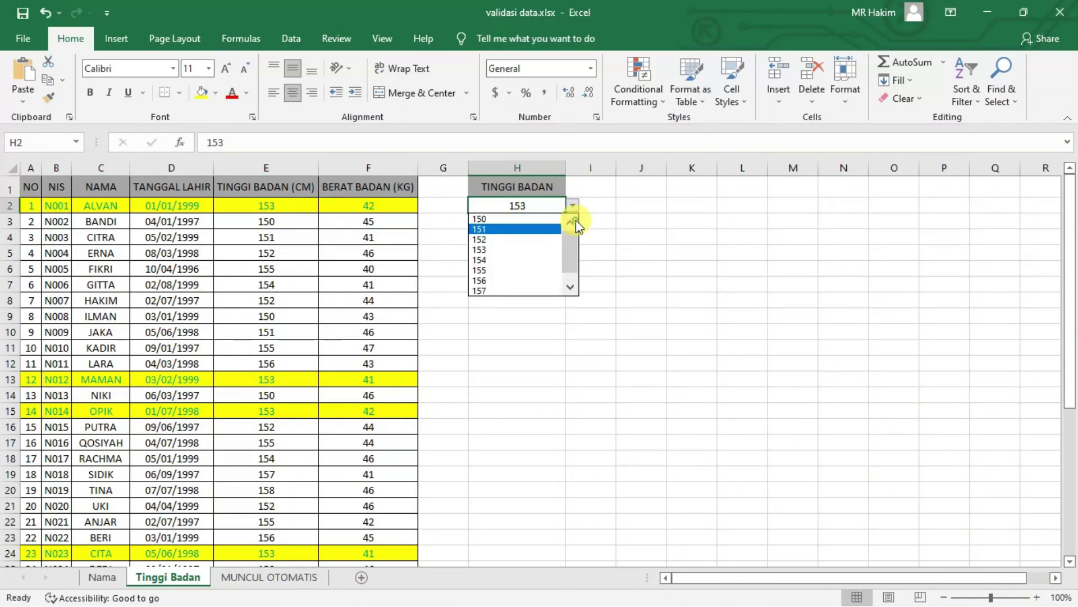
{"action": "left_click", "coordinate": [527, 219]}
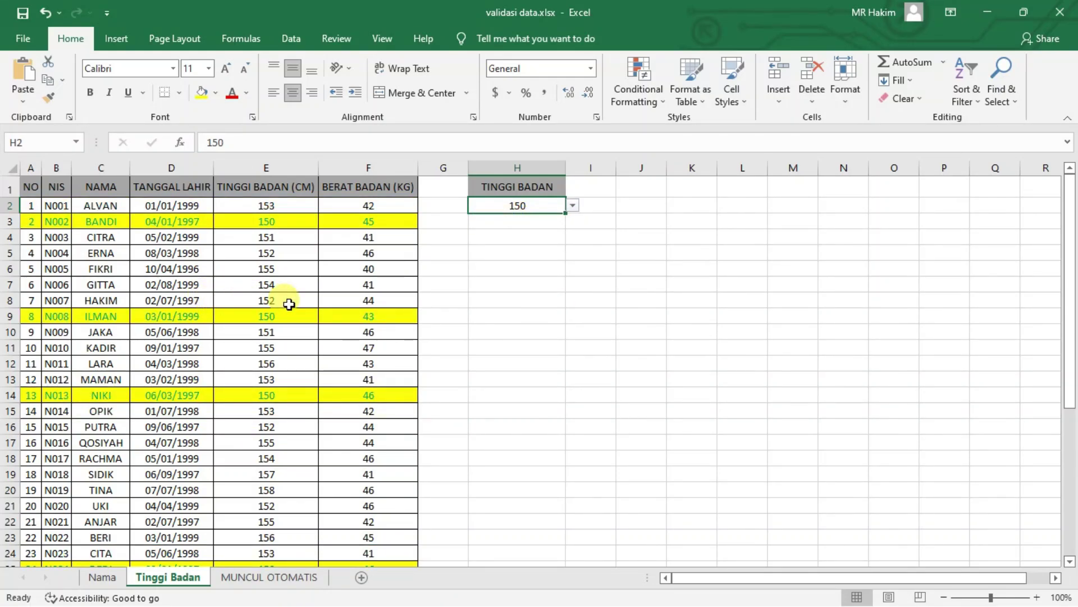
{"action": "left_click", "coordinate": [564, 227]}
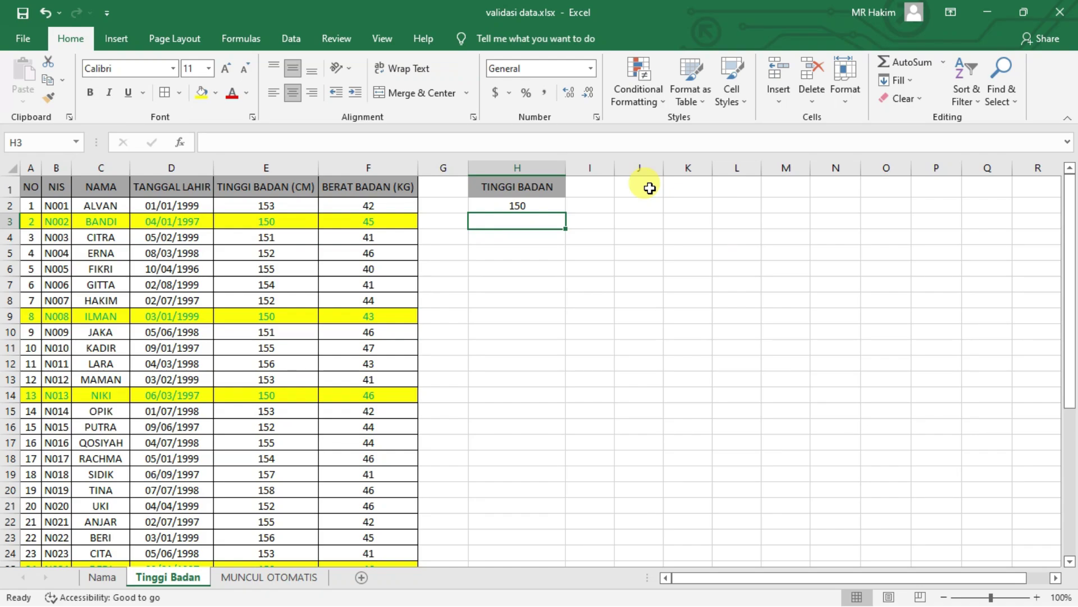
Step: Type the headings NO, NIS, NAMA and TINGGI BADAN (CM) into J1 through M1
{"action": "left_click", "coordinate": [650, 188]}
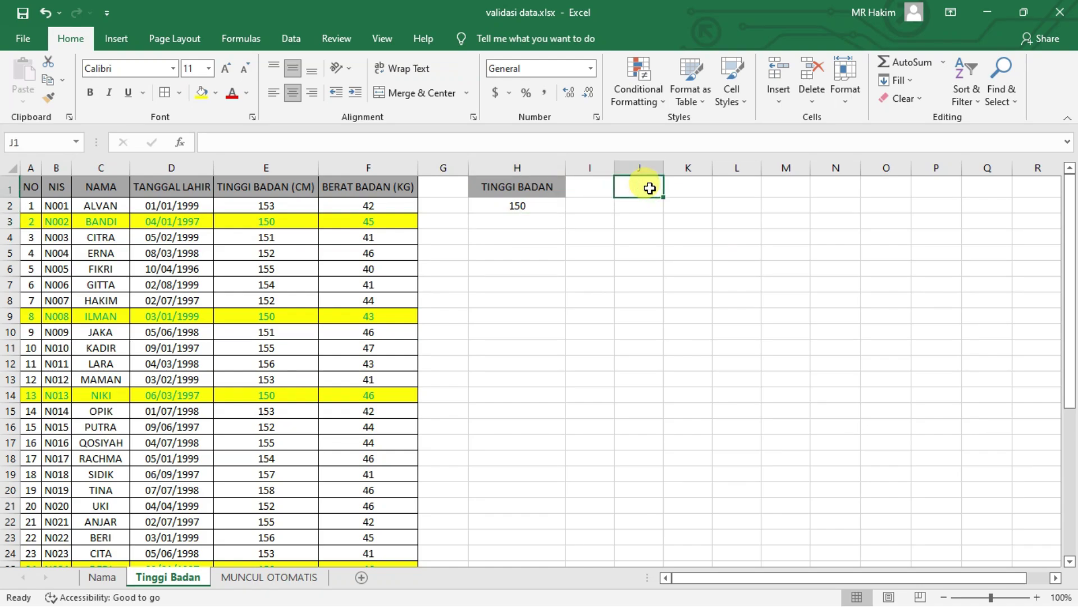
{"action": "type", "text": "NO"}
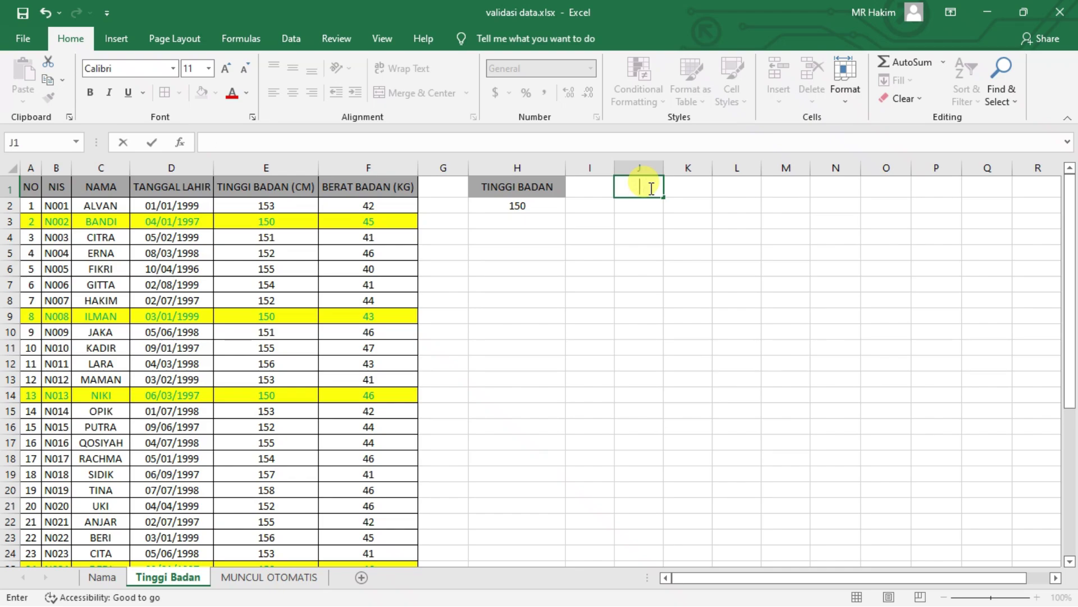
{"action": "key", "text": "Tab"}
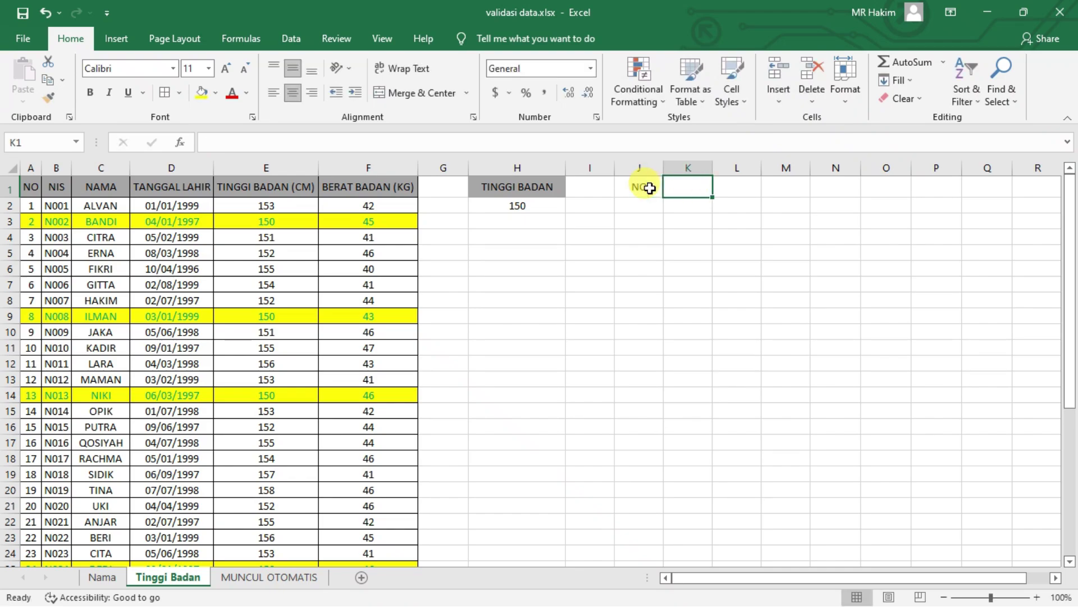
{"action": "type", "text": "NIS"}
{"action": "key", "text": "Tab"}
{"action": "type", "text": "N"}
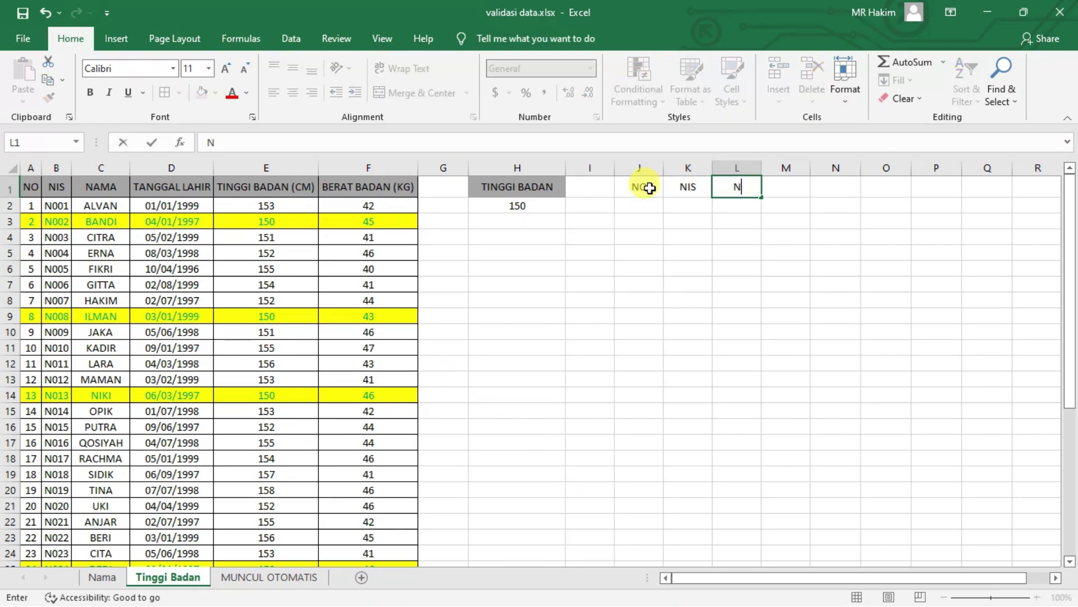
{"action": "type", "text": "AMA"}
{"action": "key", "text": "Tab"}
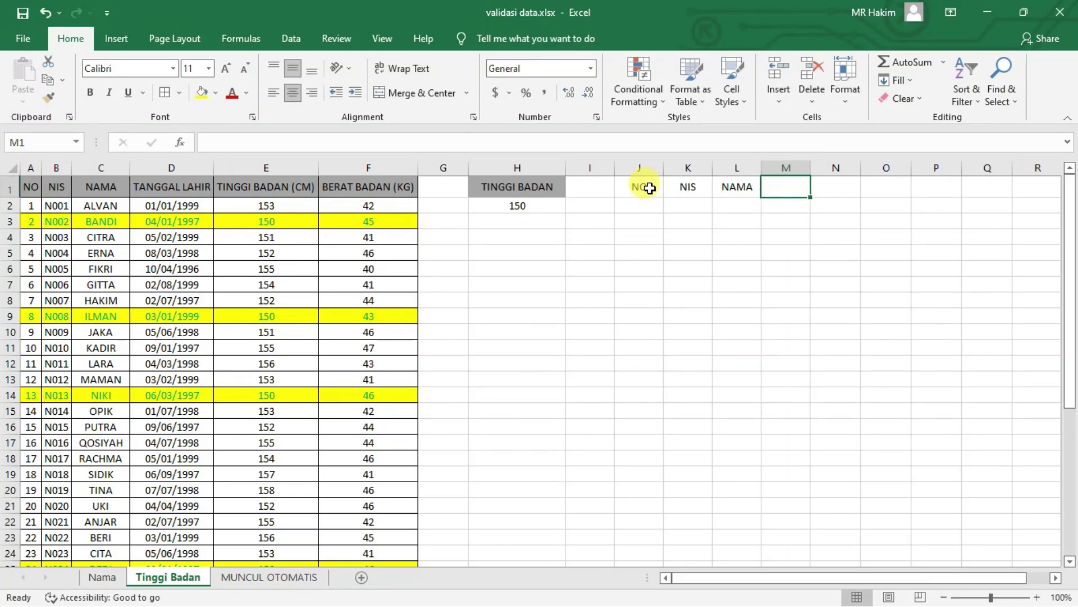
{"action": "type", "text": "TINGGI"}
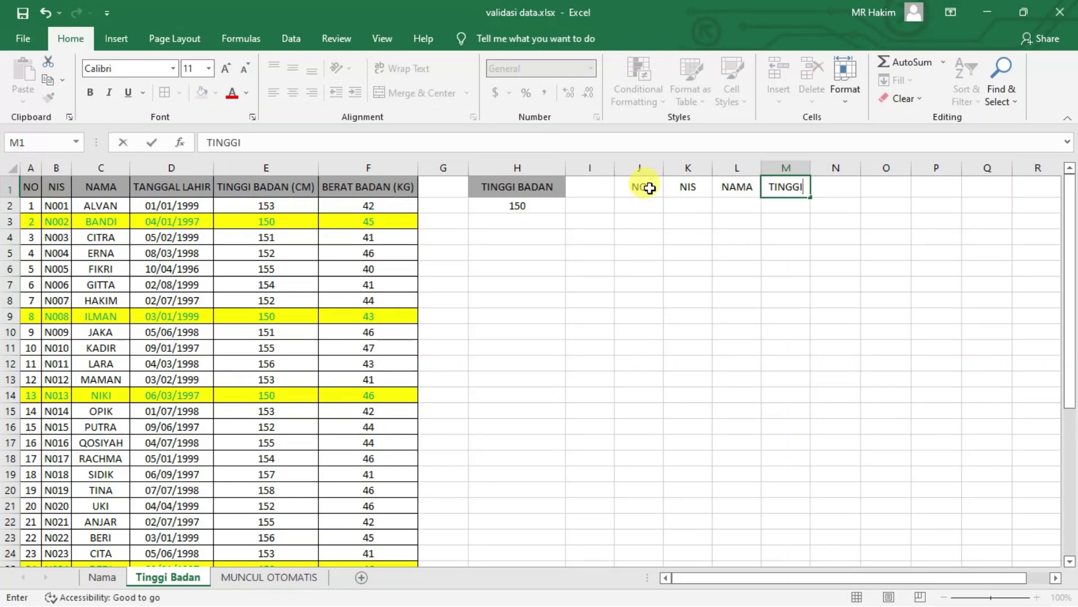
{"action": "type", "text": " BADAN "}
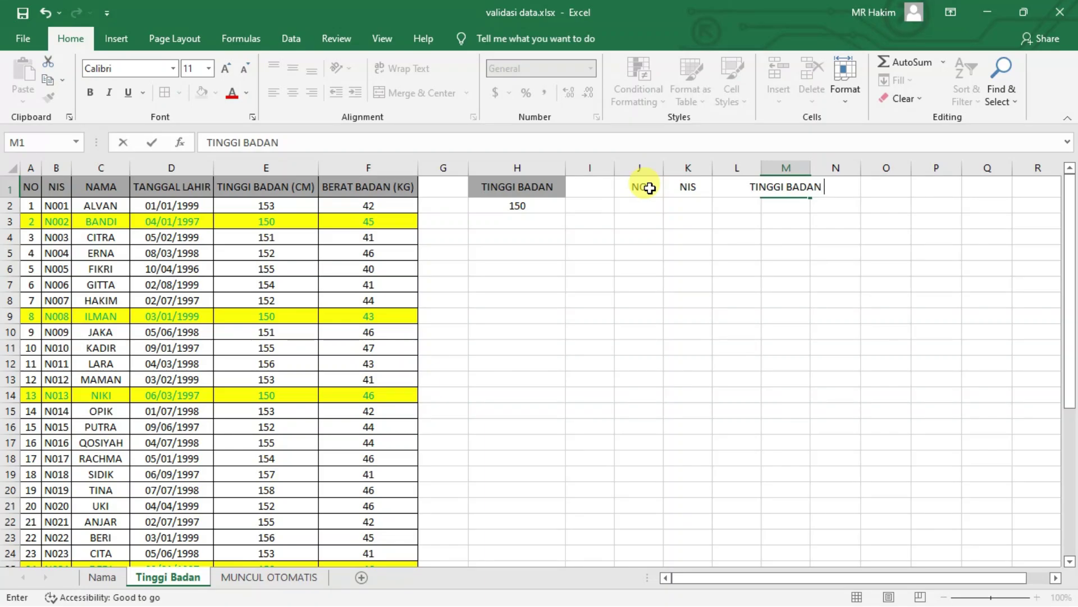
{"action": "type", "text": "(CM)"}
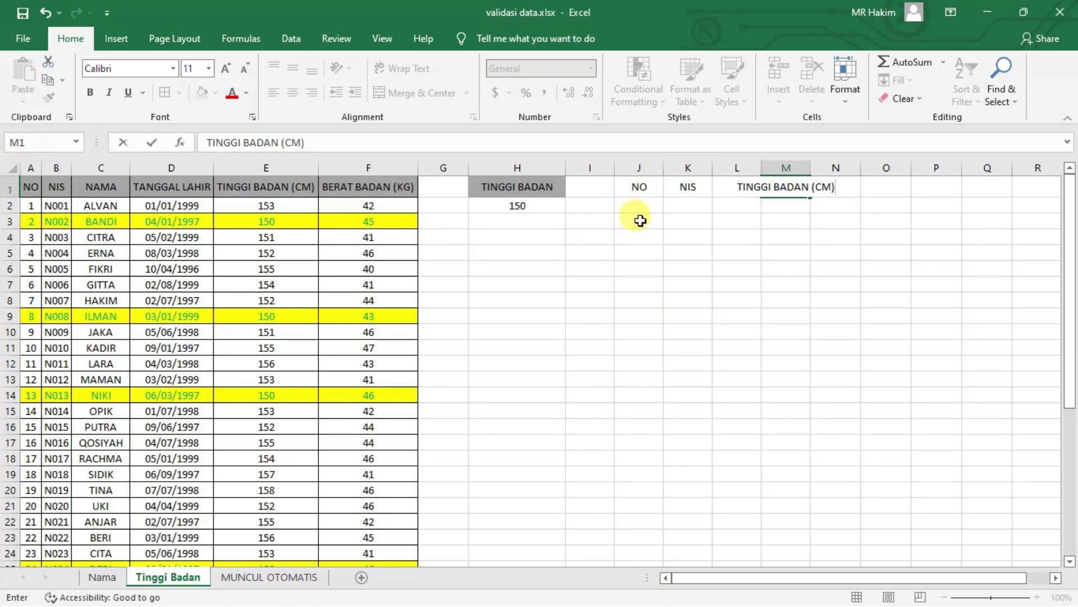
Step: Enter the first student row: 1, N001, ALVAN, 153
{"action": "left_click", "coordinate": [640, 205]}
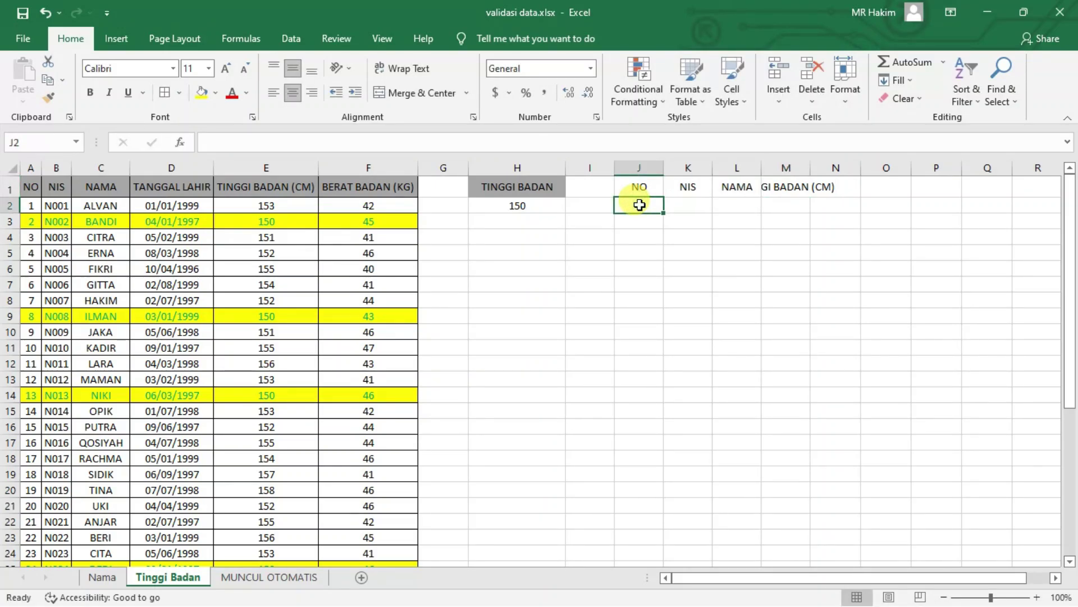
{"action": "type", "text": "1"}
{"action": "key", "text": "Tab"}
{"action": "type", "text": "N"}
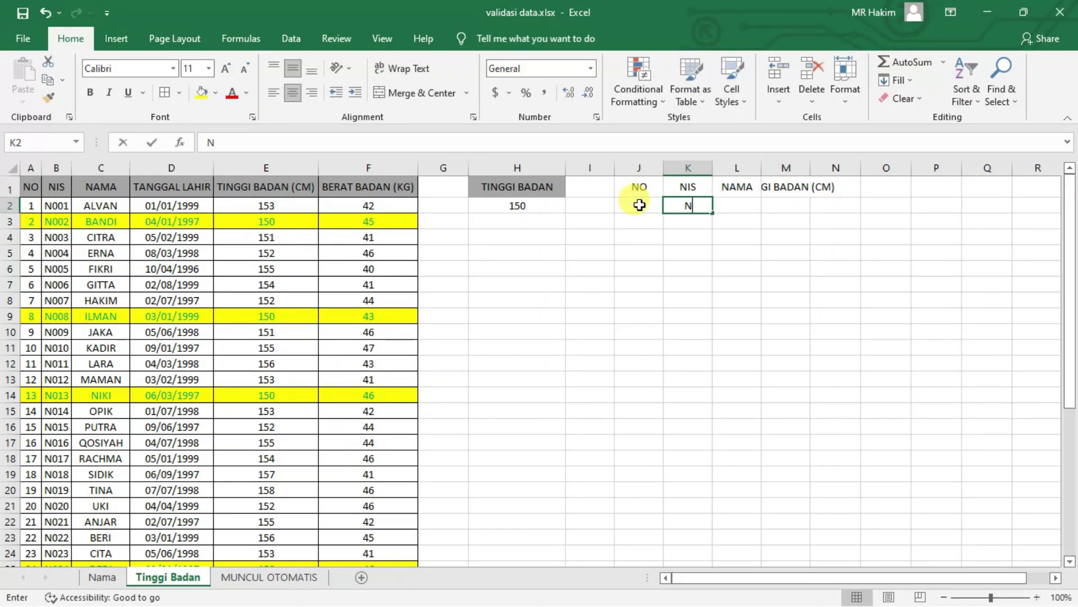
{"action": "type", "text": "001"}
{"action": "key", "text": "Tab"}
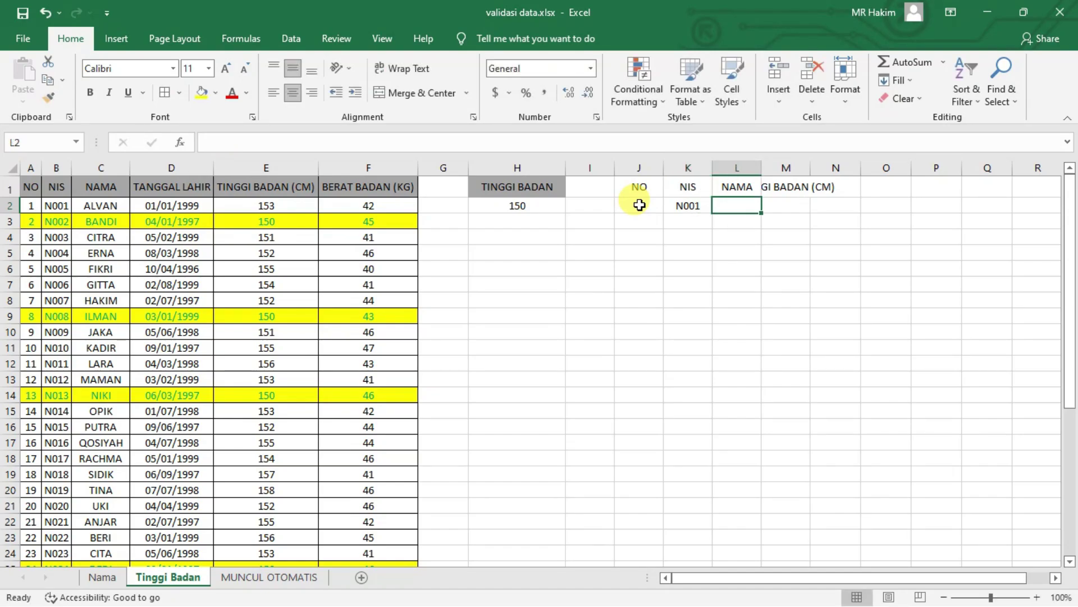
{"action": "type", "text": "ALVAN"}
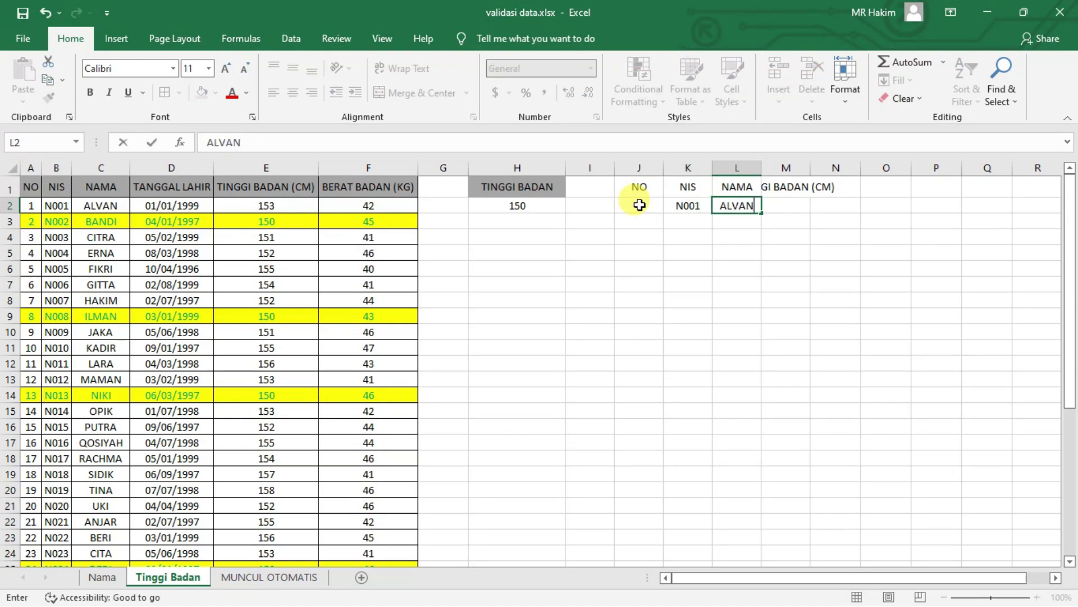
{"action": "key", "text": "Tab"}
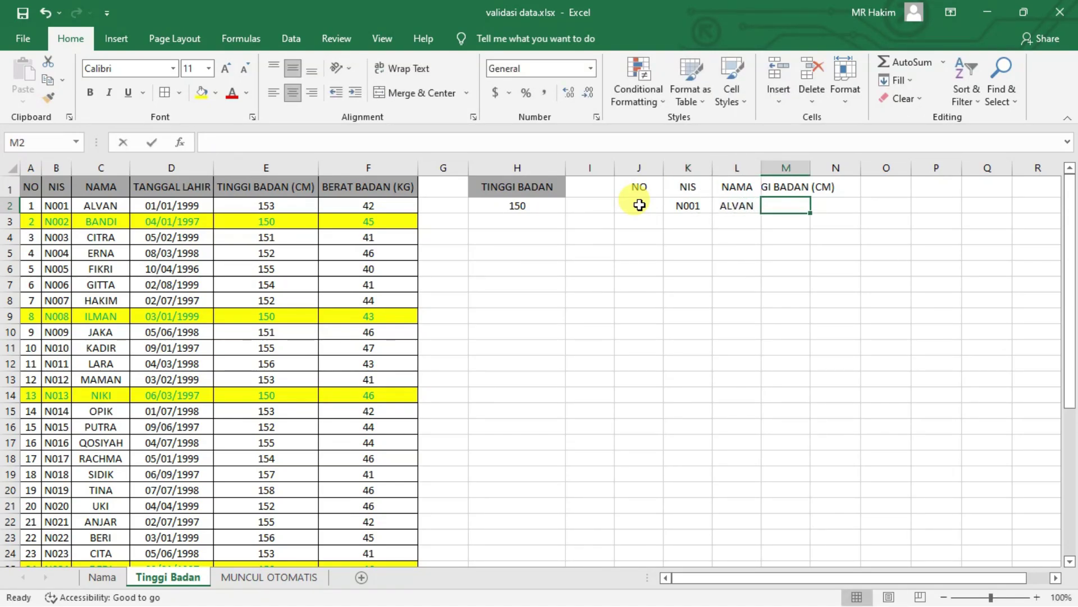
{"action": "type", "text": "153"}
{"action": "left_click", "coordinate": [639, 205]}
{"action": "type", "text": "1"}
{"action": "key", "text": "Return"}
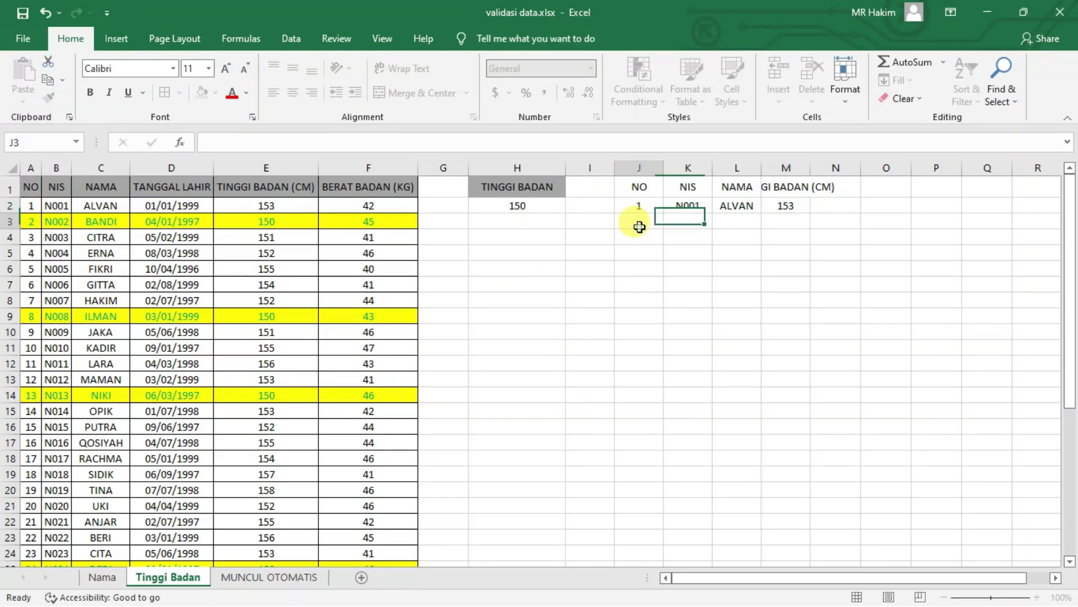
Step: Enter the second student row: 2, N002, BANDI, 150
{"action": "type", "text": "2"}
{"action": "key", "text": "Tab"}
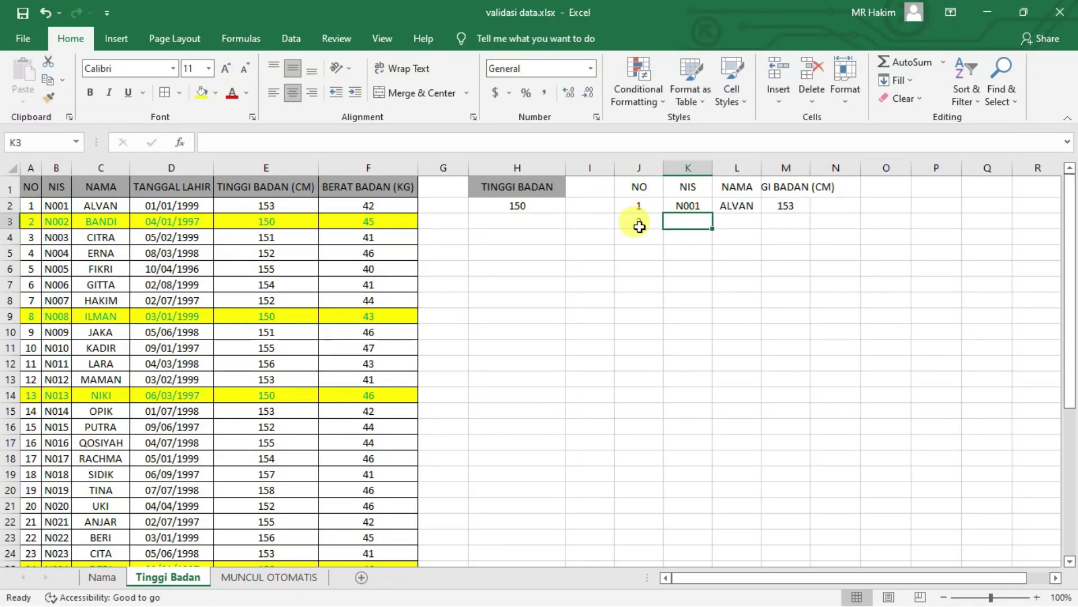
{"action": "type", "text": "BANDI"}
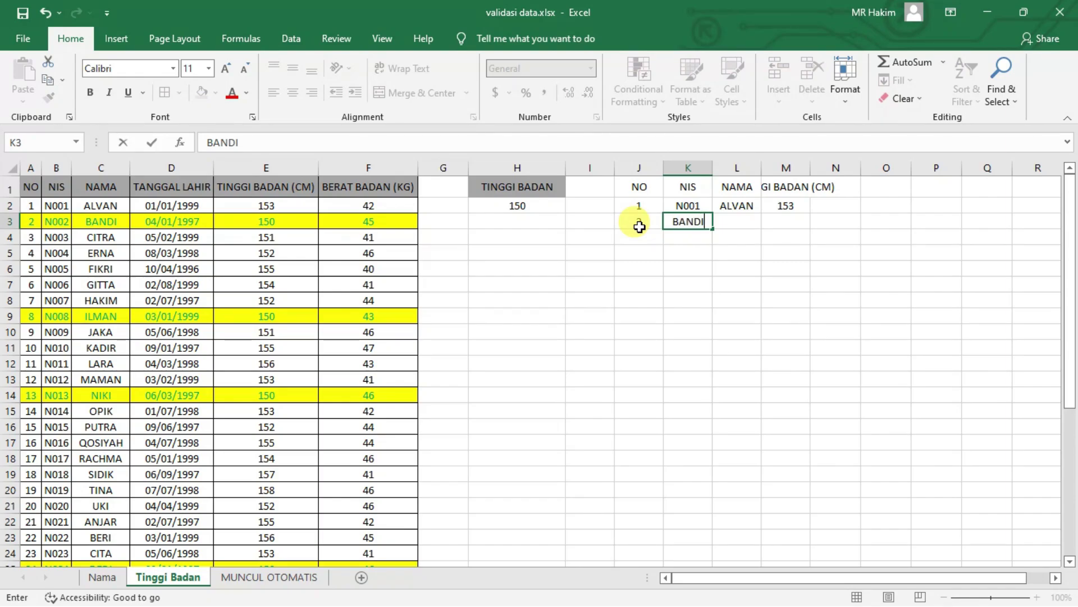
{"action": "key", "text": "Tab"}
{"action": "key", "text": "shift+Tab"}
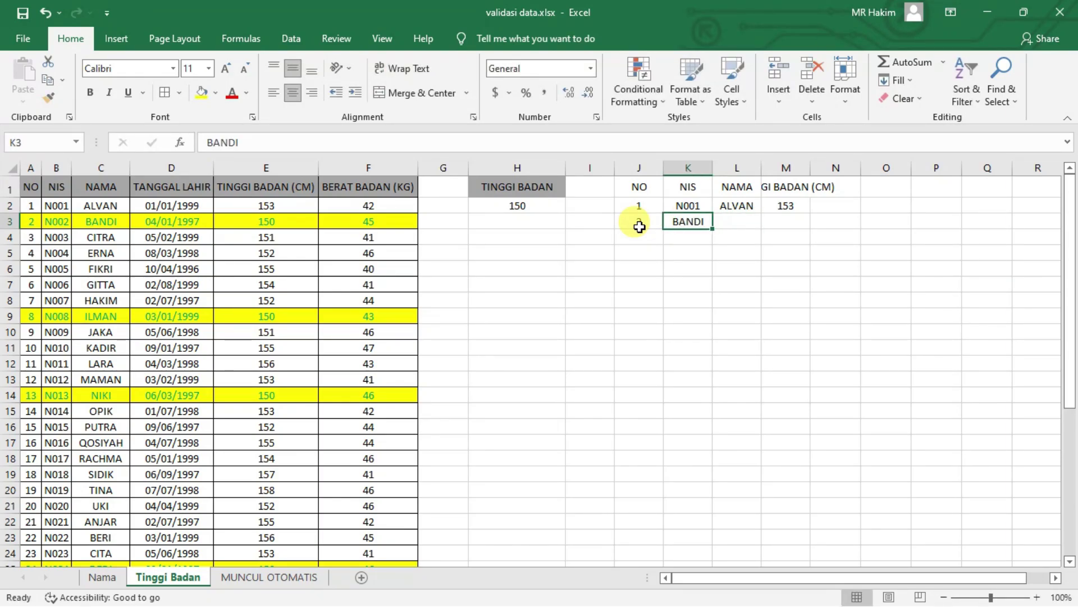
{"action": "type", "text": "N002"}
{"action": "key", "text": "Tab"}
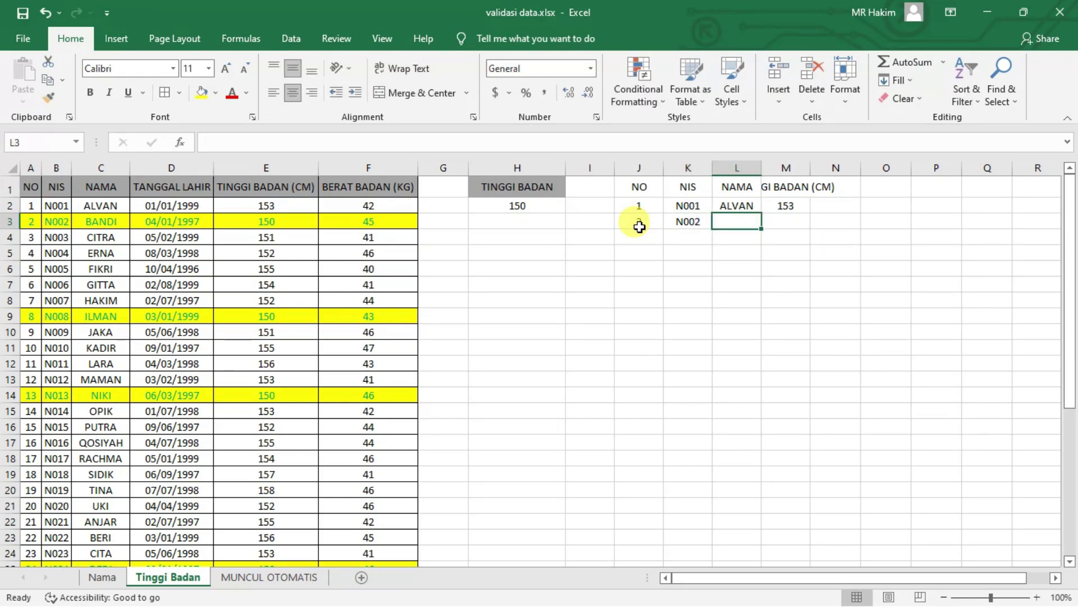
{"action": "type", "text": "BANDI"}
{"action": "key", "text": "Tab"}
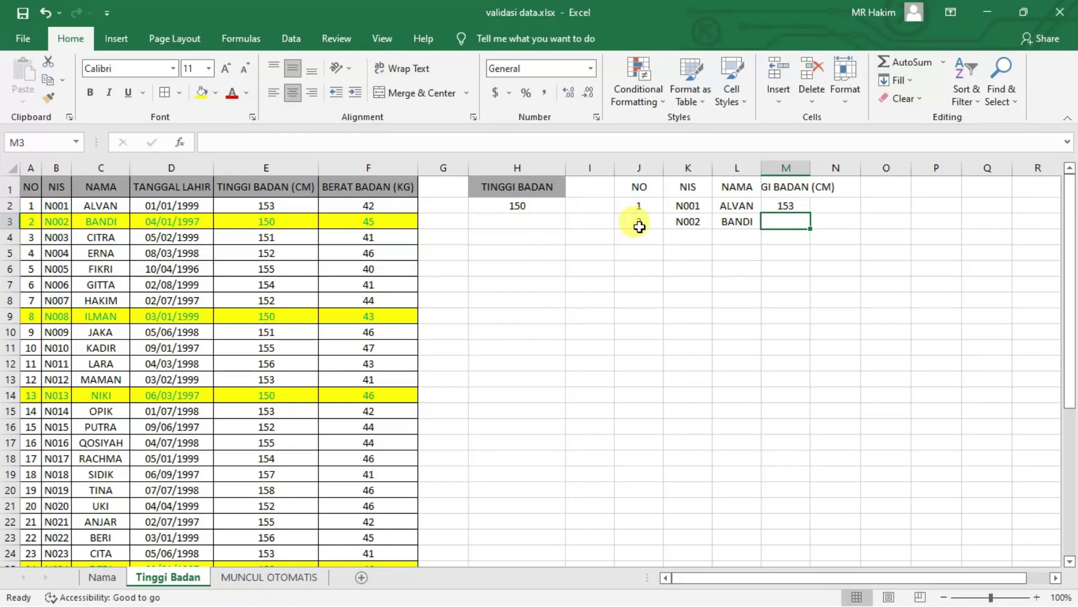
{"action": "type", "text": "150"}
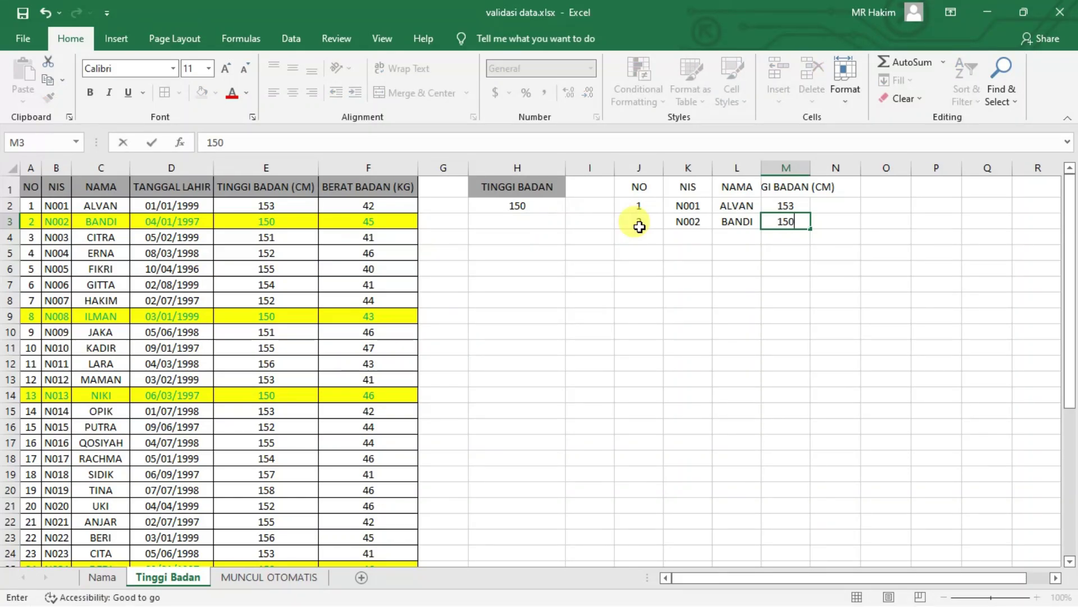
Step: Auto-fit the column widths so the side table entries fit
{"action": "left_click", "coordinate": [647, 168]}
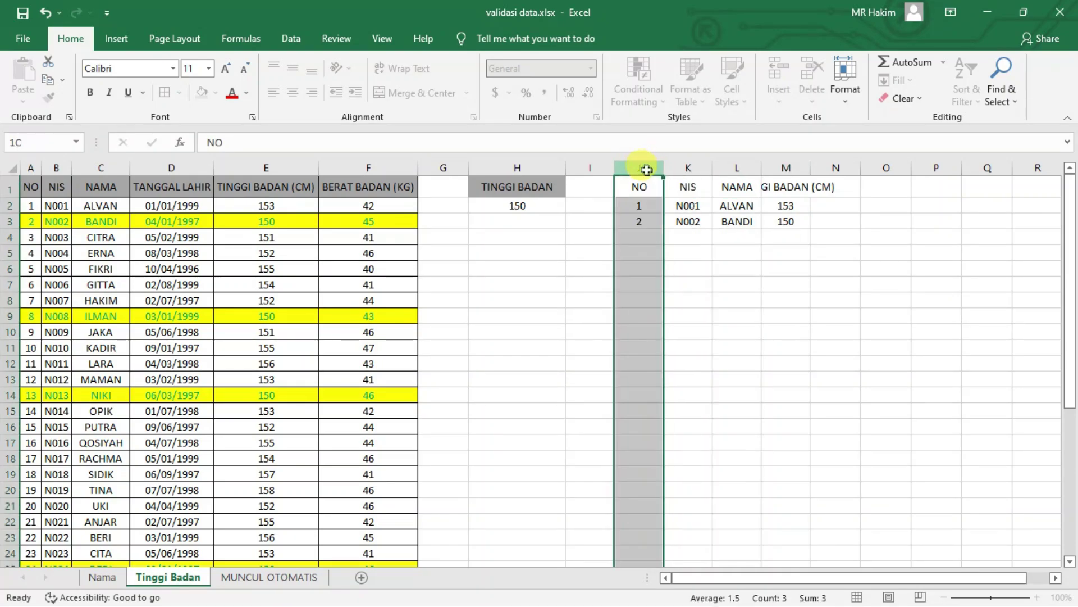
{"action": "mouse_move", "coordinate": [647, 169]}
{"action": "left_mouse_down"}
{"action": "mouse_move", "coordinate": [812, 171]}
{"action": "mouse_move", "coordinate": [651, 169]}
{"action": "mouse_move", "coordinate": [698, 164]}
{"action": "left_mouse_up"}
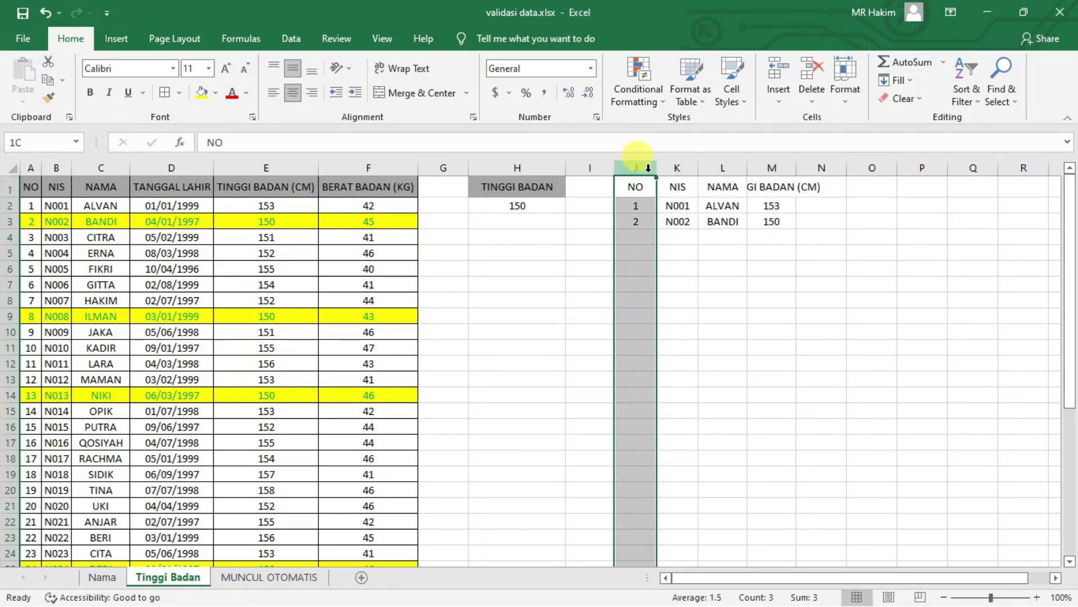
{"action": "left_click", "coordinate": [723, 168]}
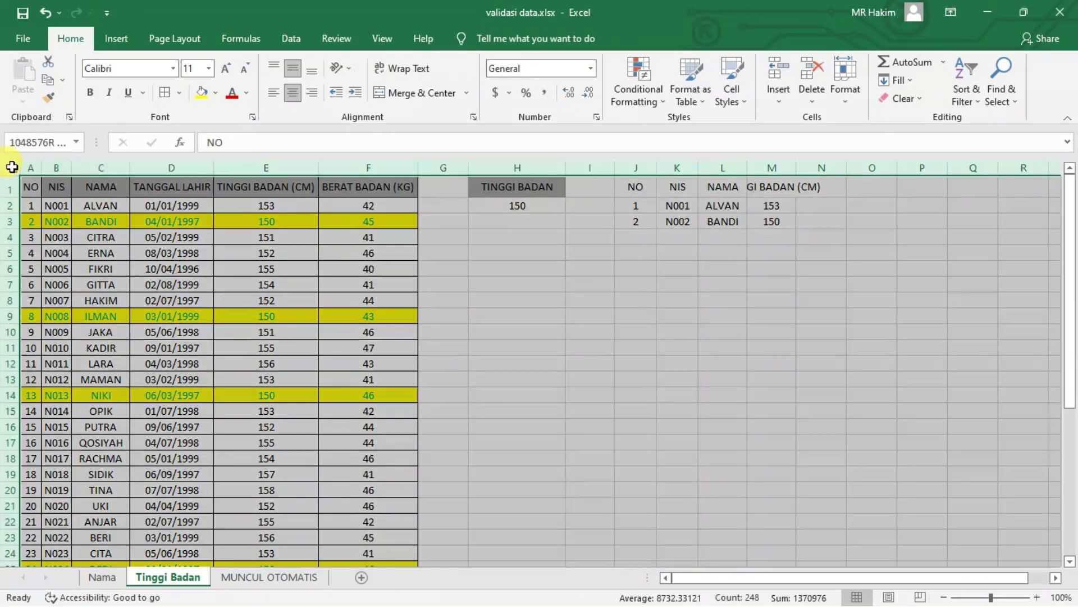
{"action": "left_click", "coordinate": [12, 168]}
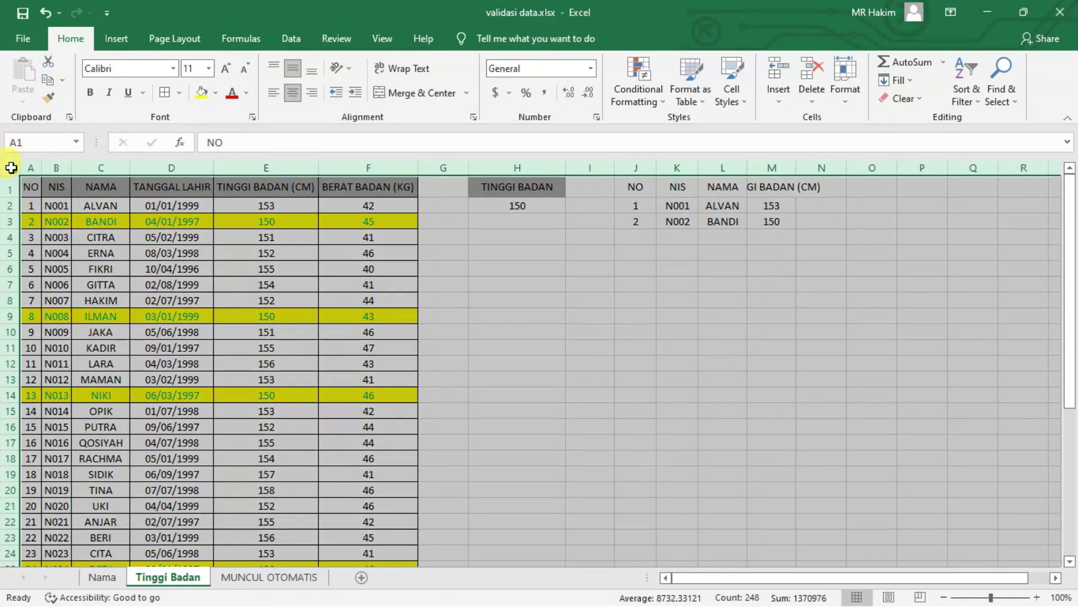
{"action": "double_click", "coordinate": [656, 169]}
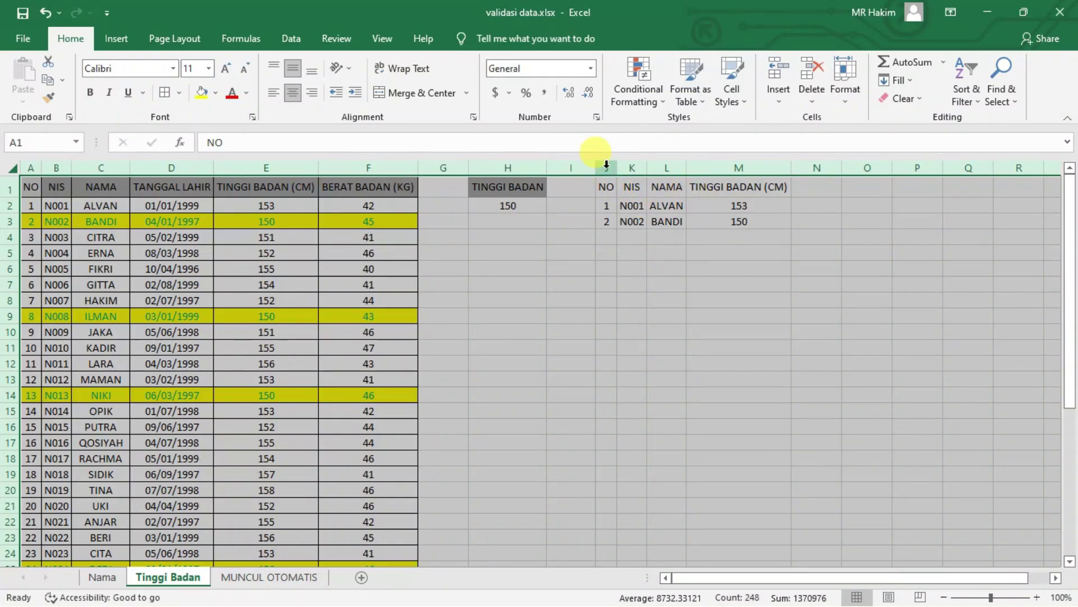
{"action": "left_click_drag", "start_coordinate": [605, 167], "coordinate": [730, 167]}
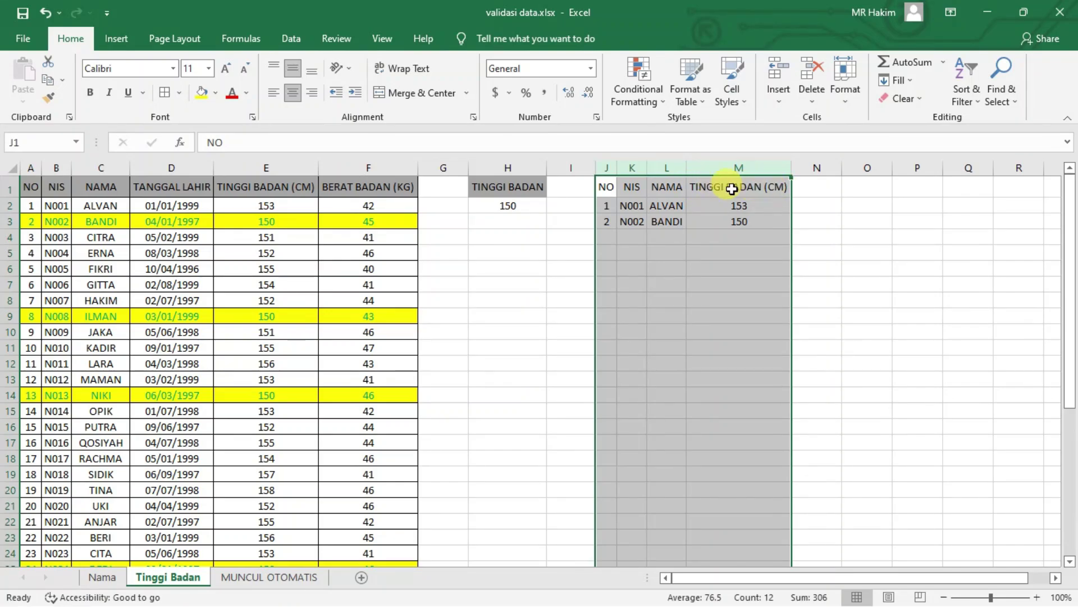
{"action": "left_click", "coordinate": [772, 186]}
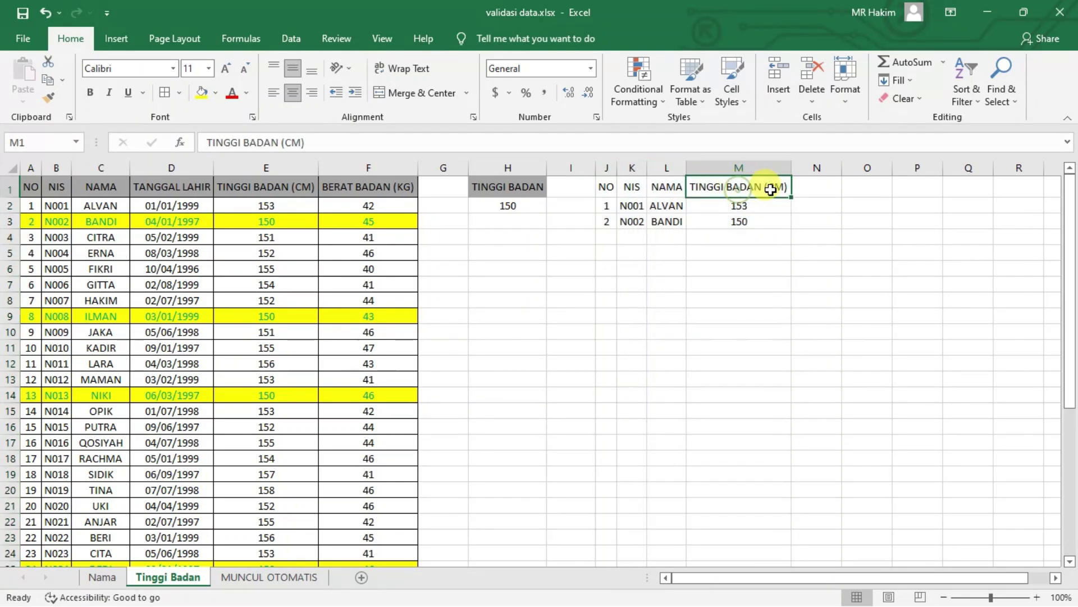
Step: Add borders to every cell of the side table J1:M3
{"action": "left_click", "coordinate": [608, 187]}
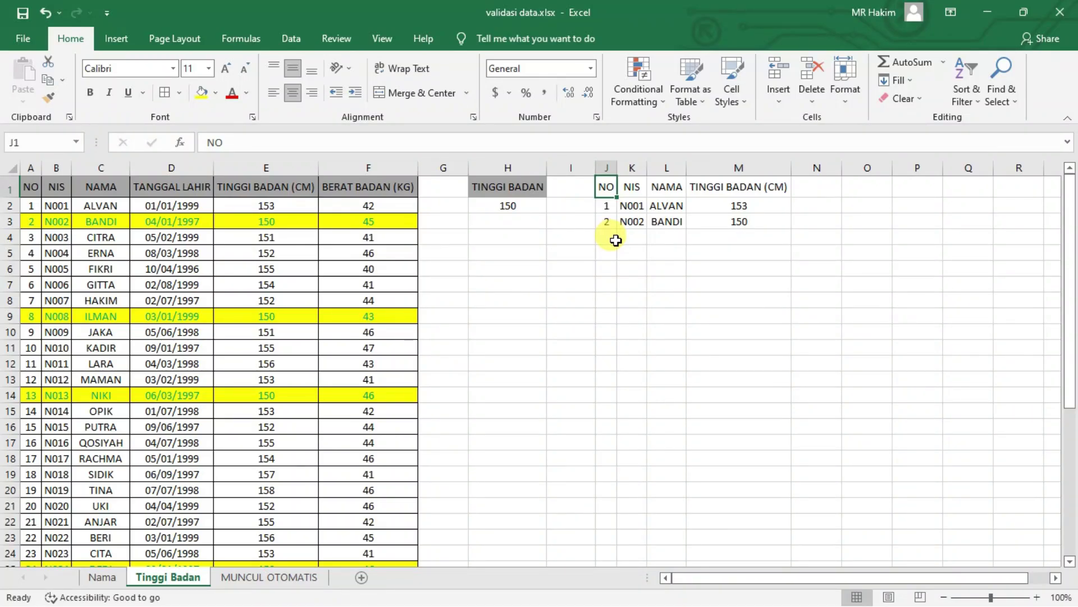
{"action": "left_click_drag", "start_coordinate": [607, 187], "coordinate": [734, 221]}
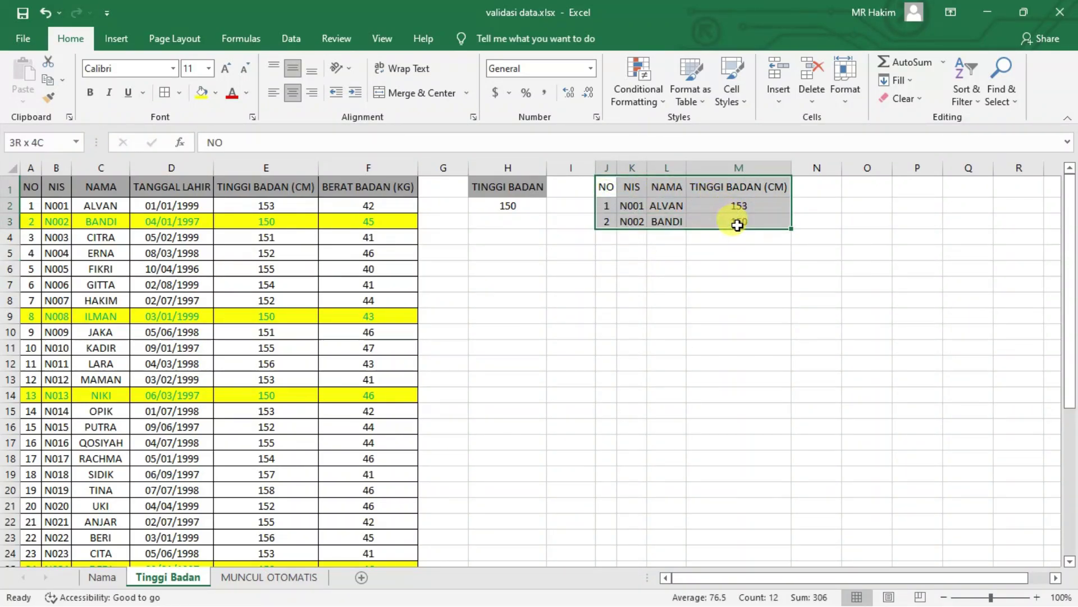
{"action": "left_click", "coordinate": [165, 95]}
{"action": "left_click", "coordinate": [668, 237]}
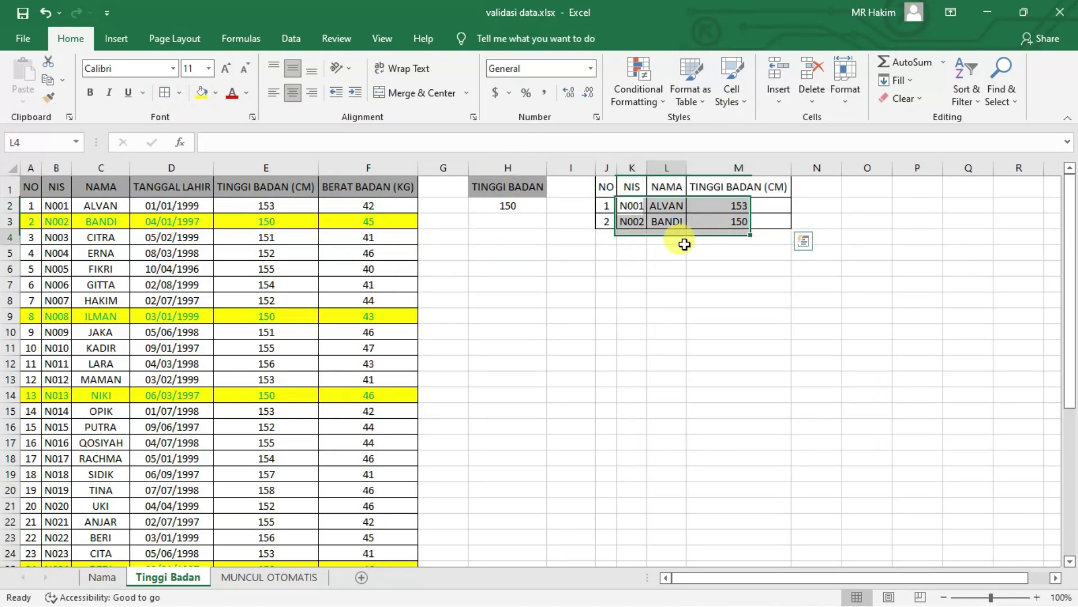
{"action": "left_click", "coordinate": [614, 221]}
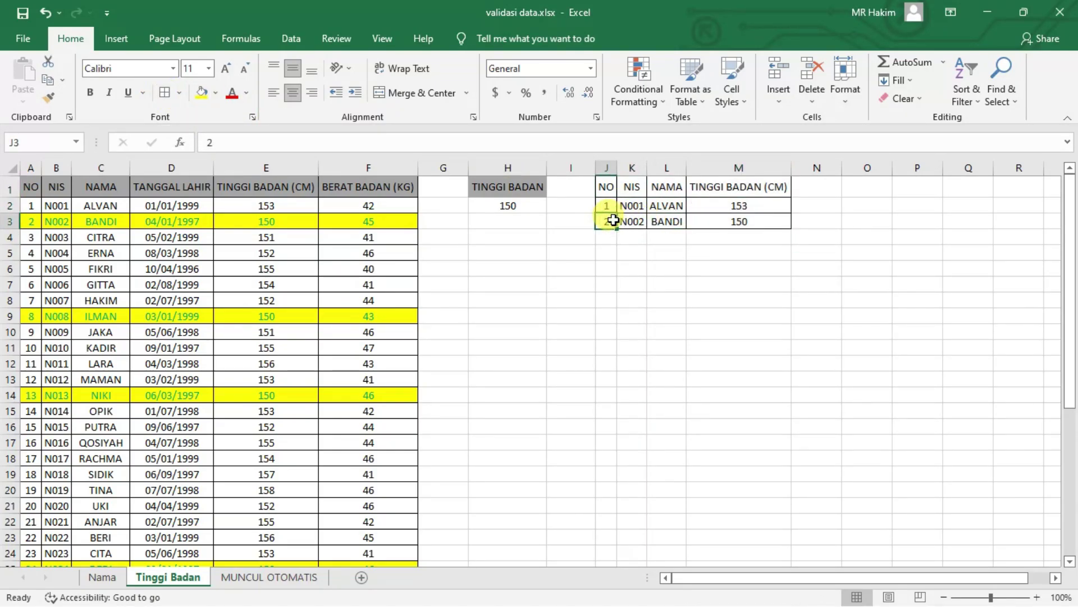
Step: Undo the borders and width change, then delete the two sample rows in J2:M3
{"action": "key", "text": "ctrl+z"}
{"action": "key", "text": "ctrl+z"}
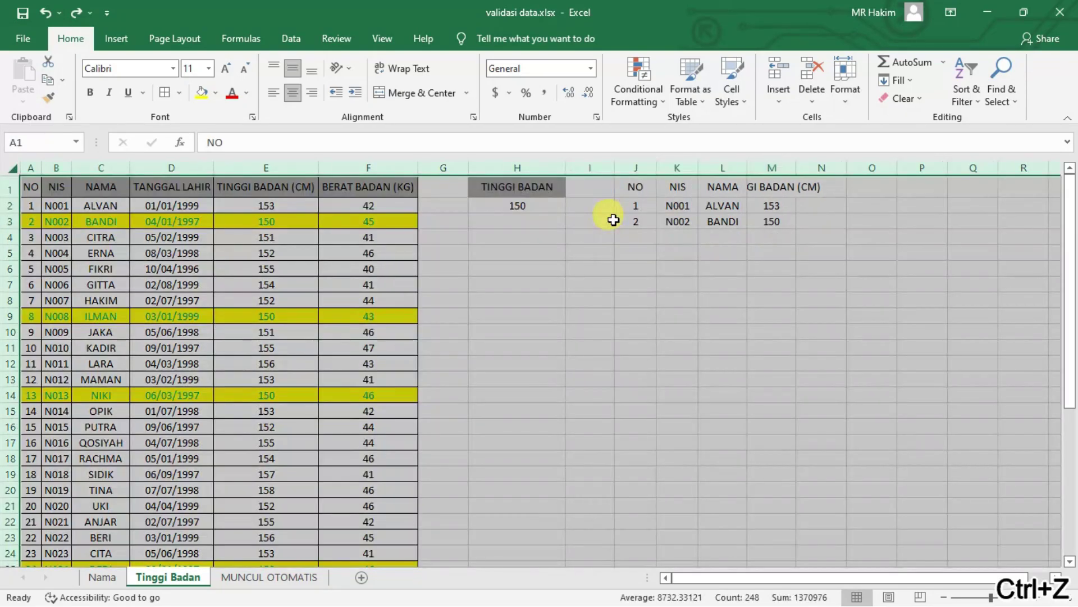
{"action": "key", "text": "ctrl+z"}
{"action": "left_click_drag", "start_coordinate": [636, 206], "coordinate": [774, 214]}
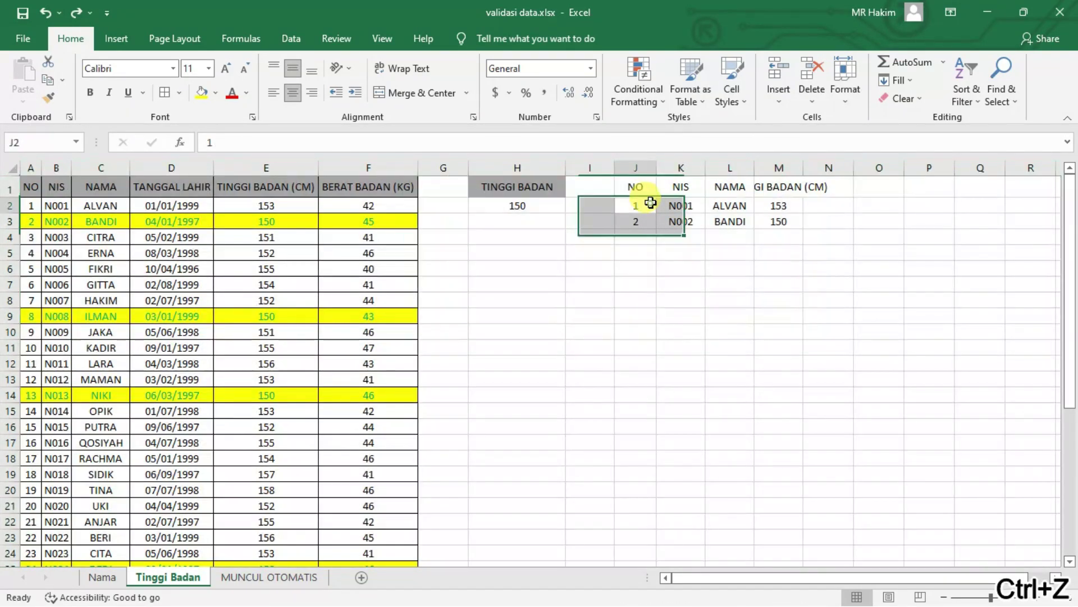
{"action": "key", "text": "Delete"}
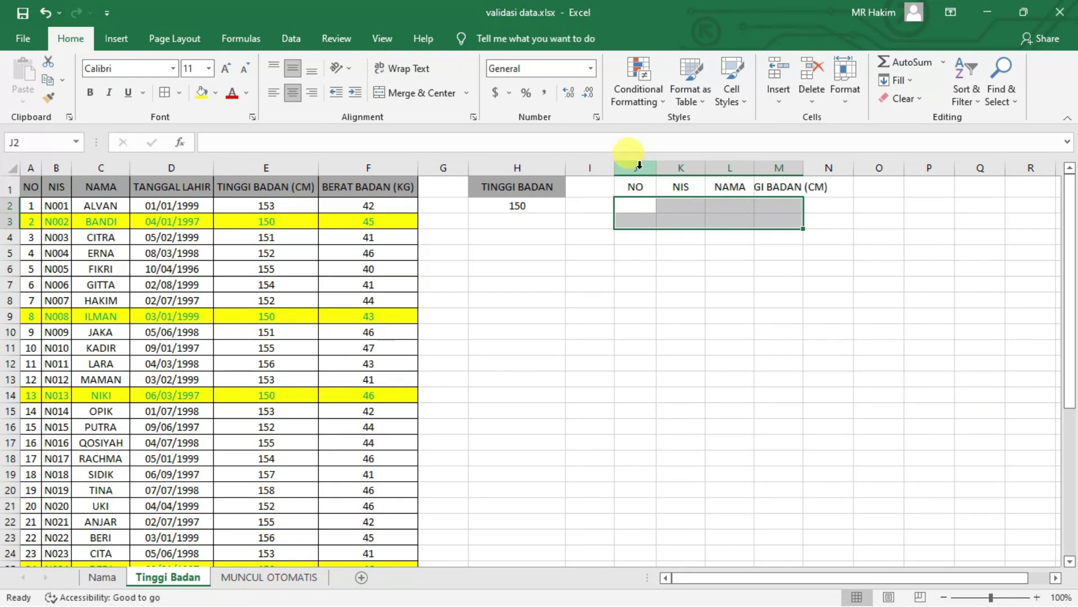
{"action": "left_click", "coordinate": [12, 167]}
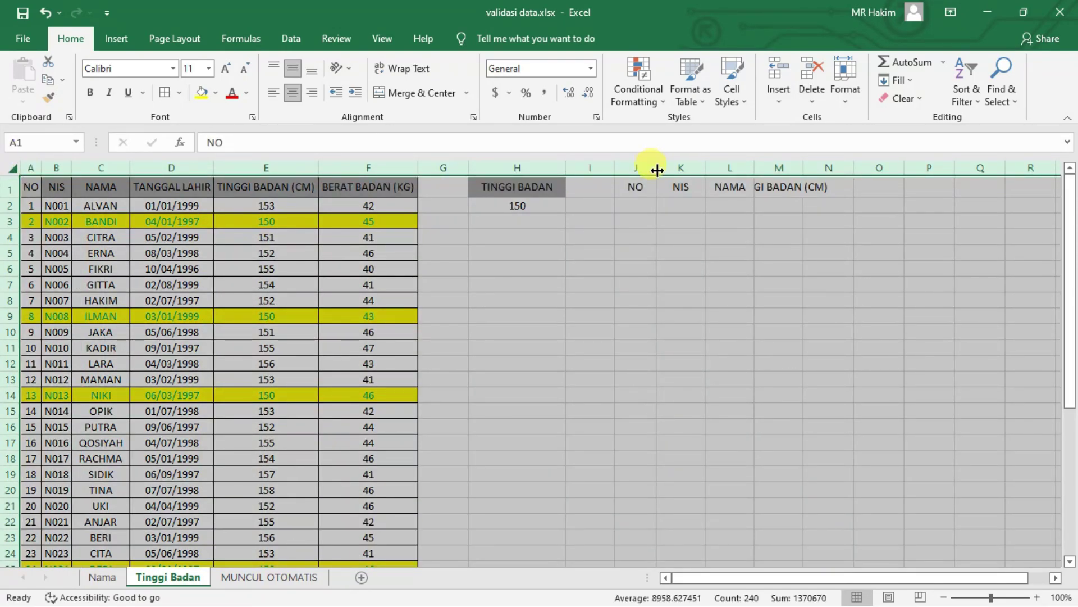
{"action": "left_click", "coordinate": [636, 205]}
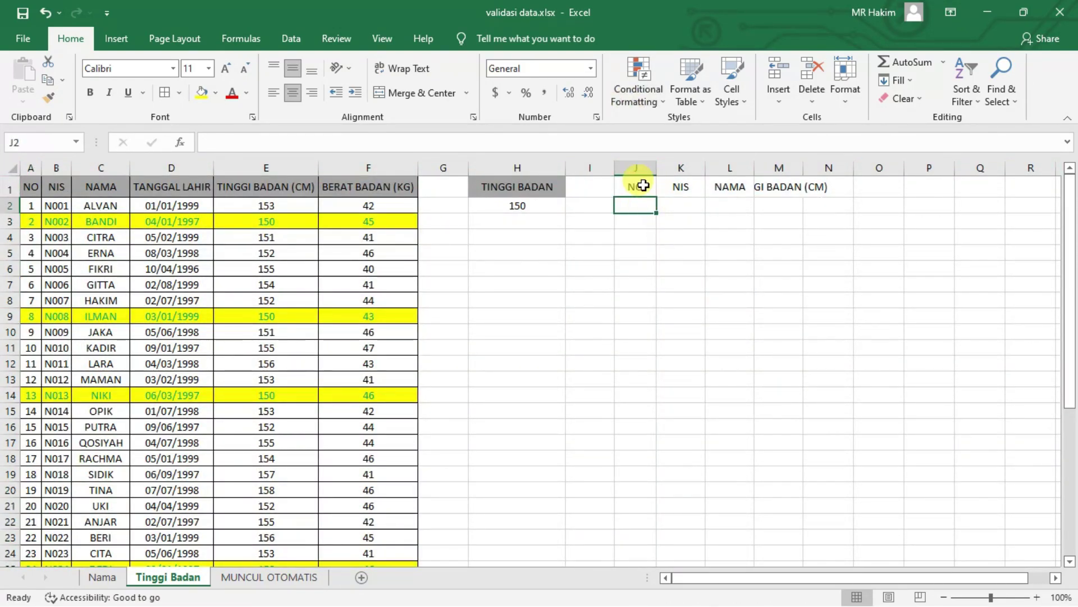
{"action": "left_click", "coordinate": [643, 185]}
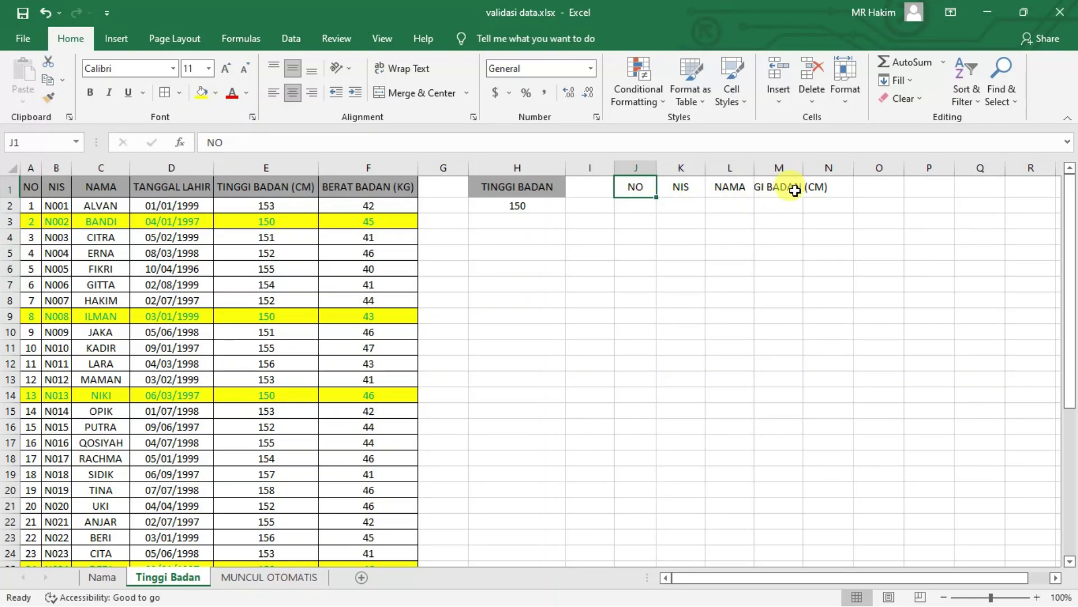
Step: Start a formula conditional formatting rule on the side-table columns J–M using =$J1<>""
{"action": "left_click_drag", "start_coordinate": [795, 190], "coordinate": [787, 189]}
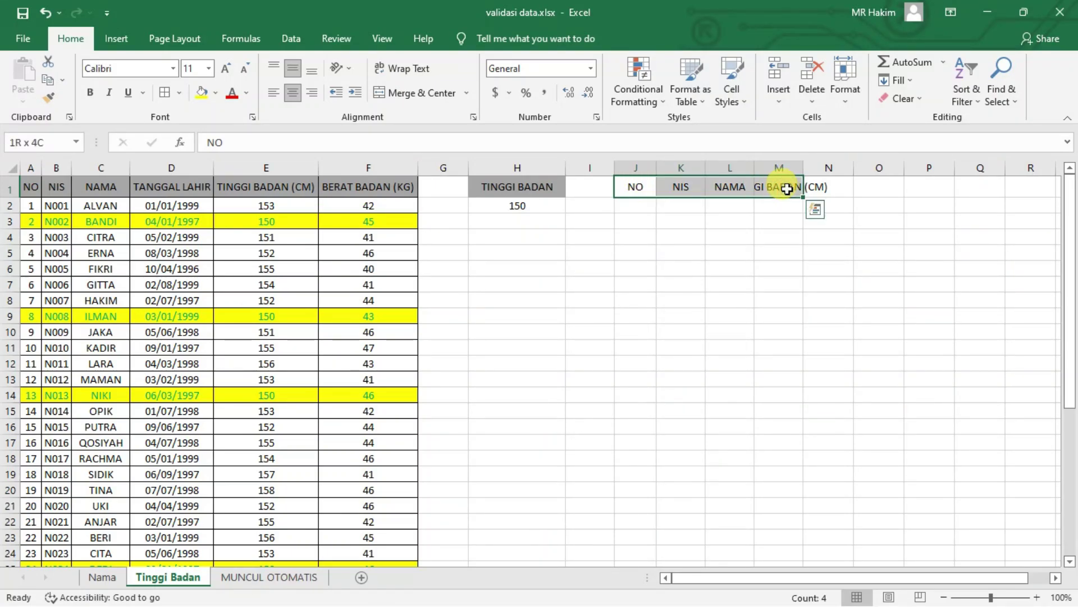
{"action": "key", "text": "ctrl+shift+Down"}
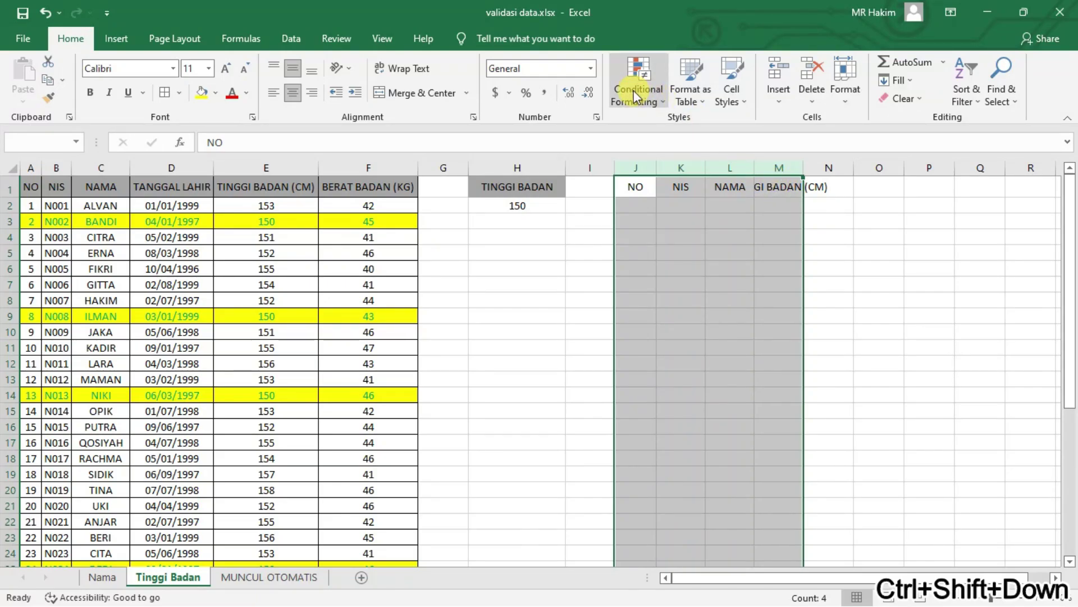
{"action": "left_click", "coordinate": [637, 101]}
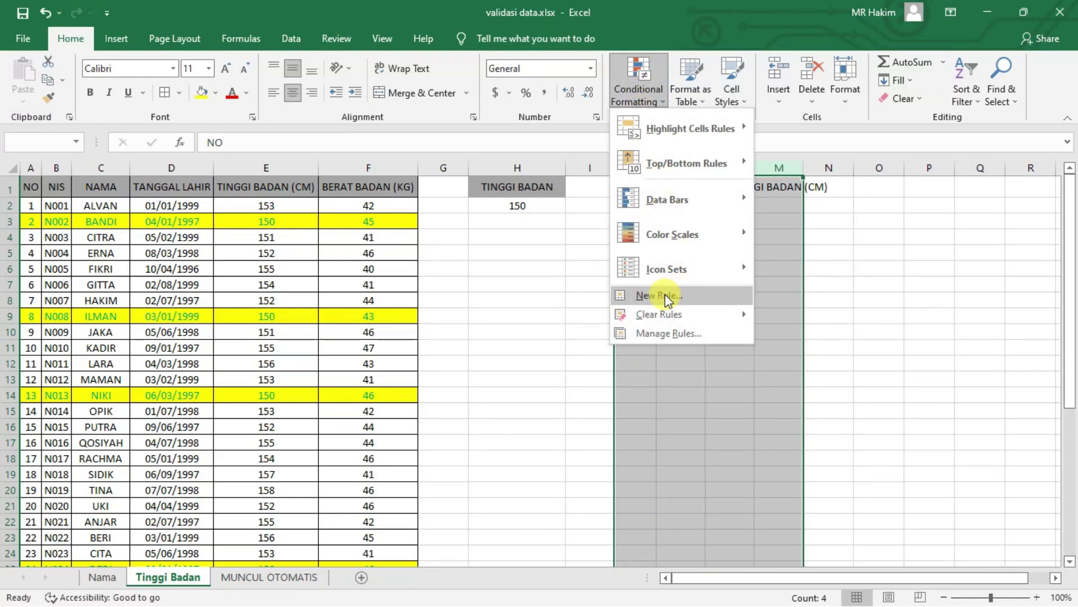
{"action": "left_click", "coordinate": [696, 296]}
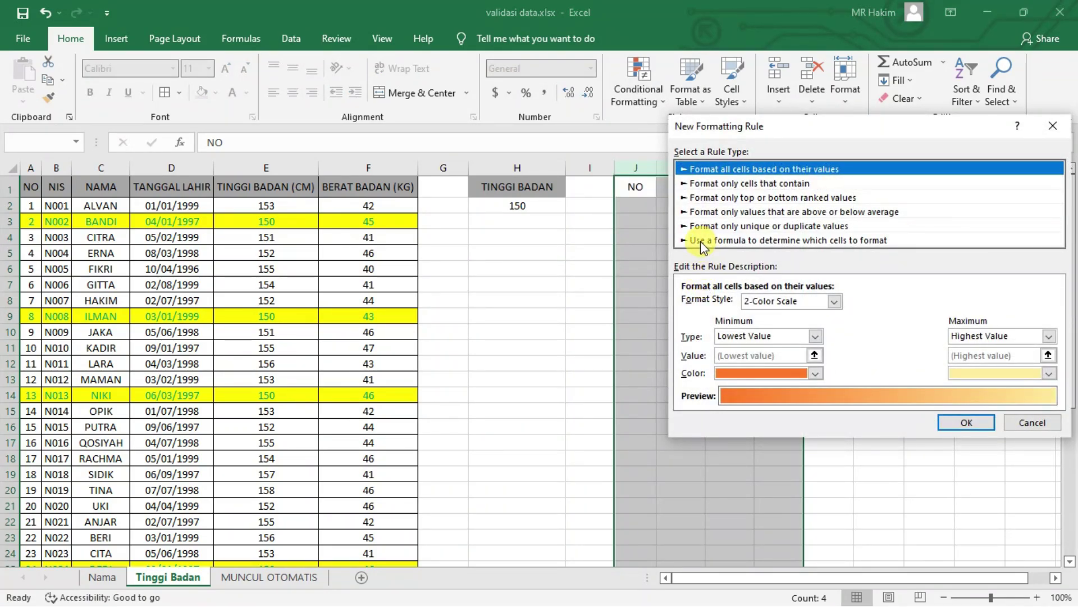
{"action": "left_click", "coordinate": [825, 240]}
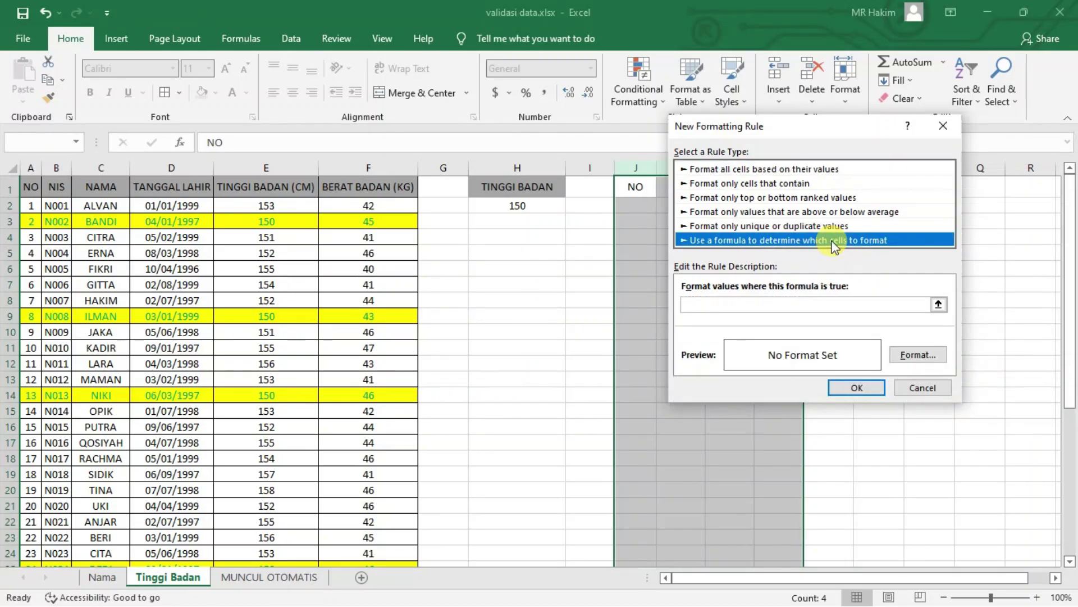
{"action": "left_click", "coordinate": [706, 304]}
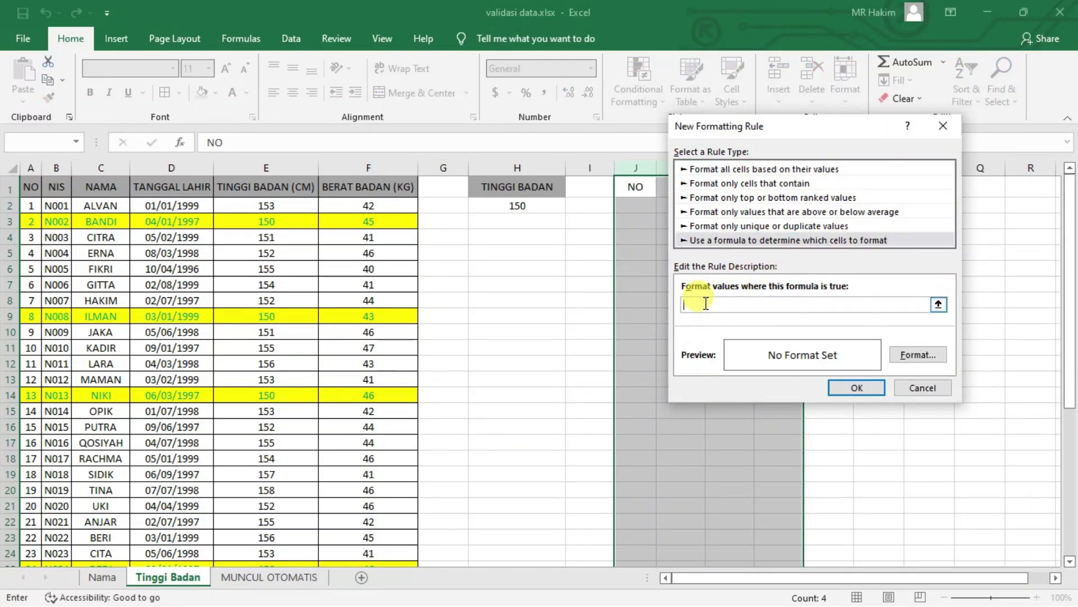
{"action": "left_click_drag", "start_coordinate": [787, 134], "coordinate": [855, 132]}
{"action": "type", "text": "="}
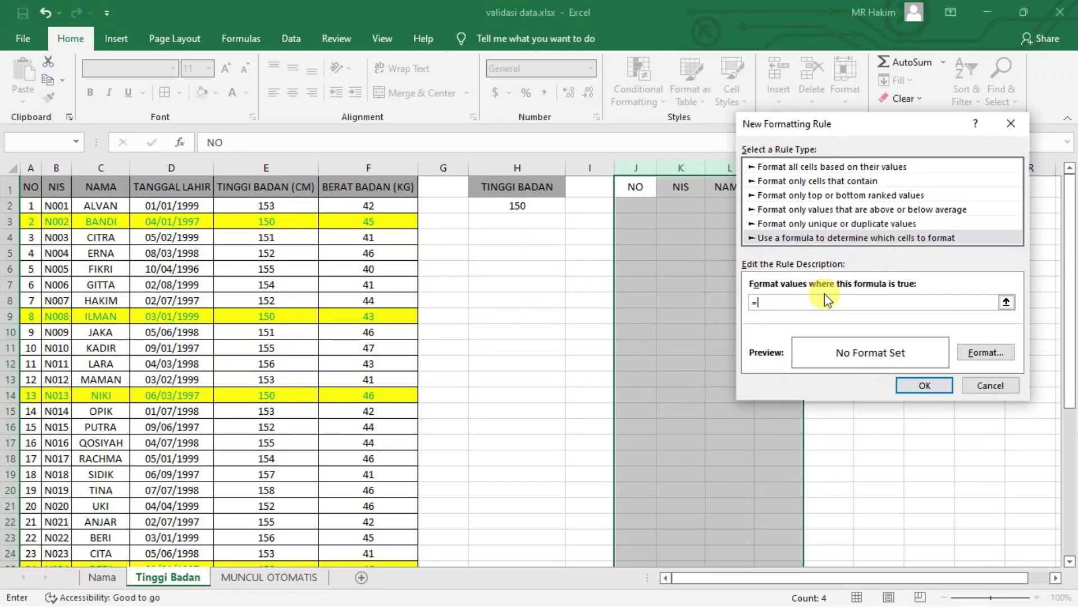
{"action": "left_click", "coordinate": [634, 188]}
{"action": "key", "text": "BackSpace"}
Step: Give the rule an Outline border format and save it
{"action": "left_click", "coordinate": [988, 355]}
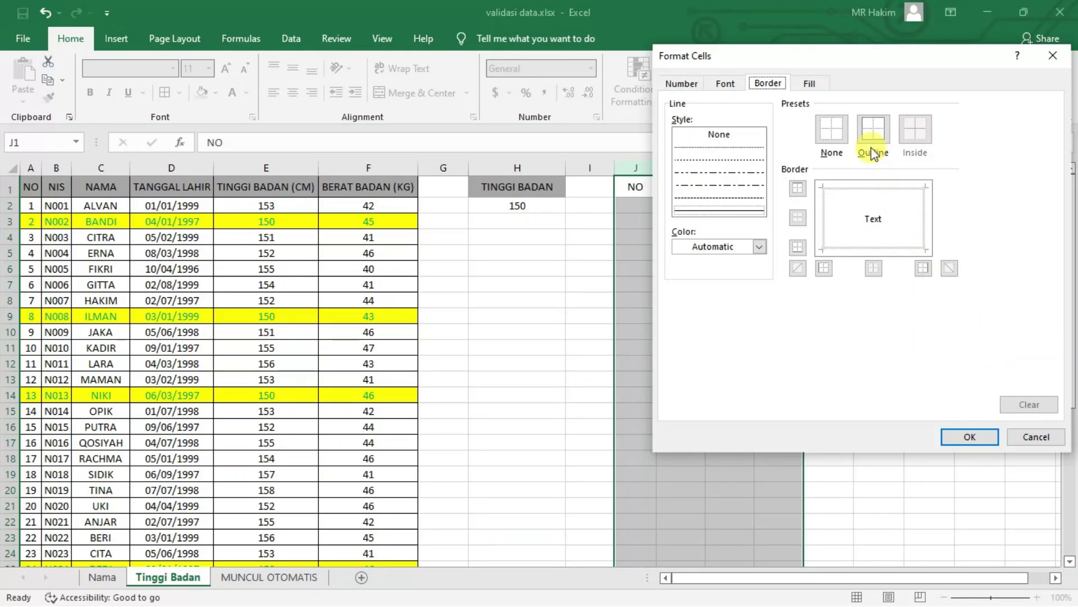
{"action": "left_click", "coordinate": [878, 136]}
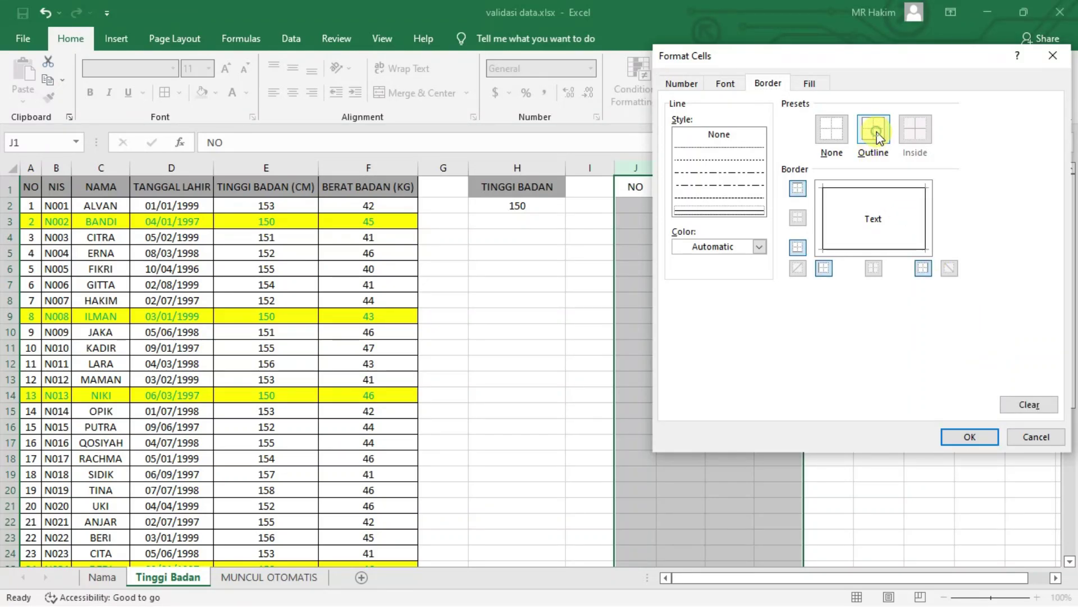
{"action": "left_click", "coordinate": [971, 436]}
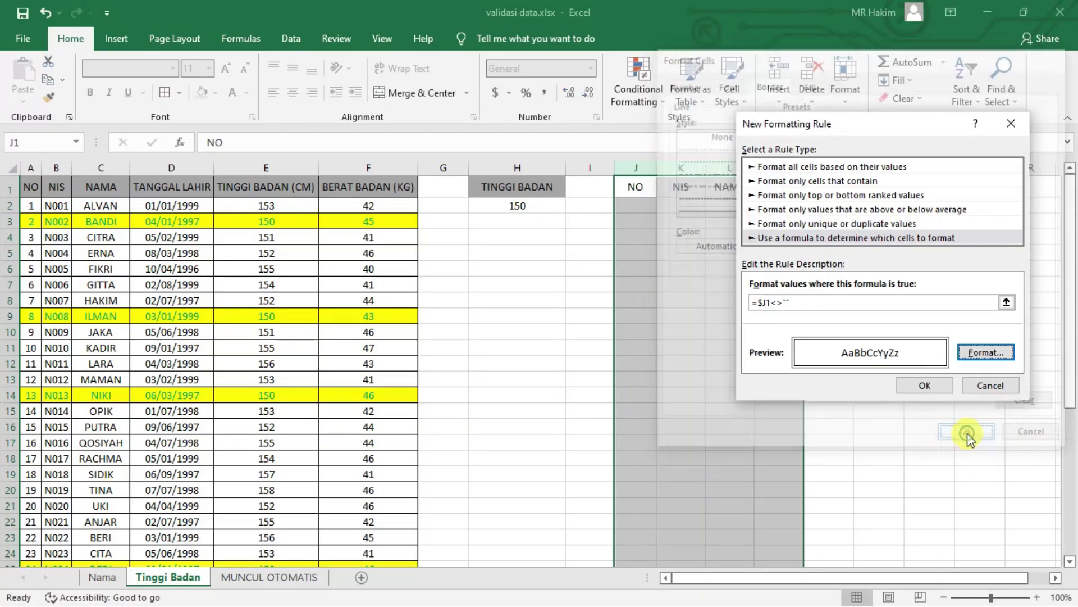
{"action": "left_click", "coordinate": [920, 386]}
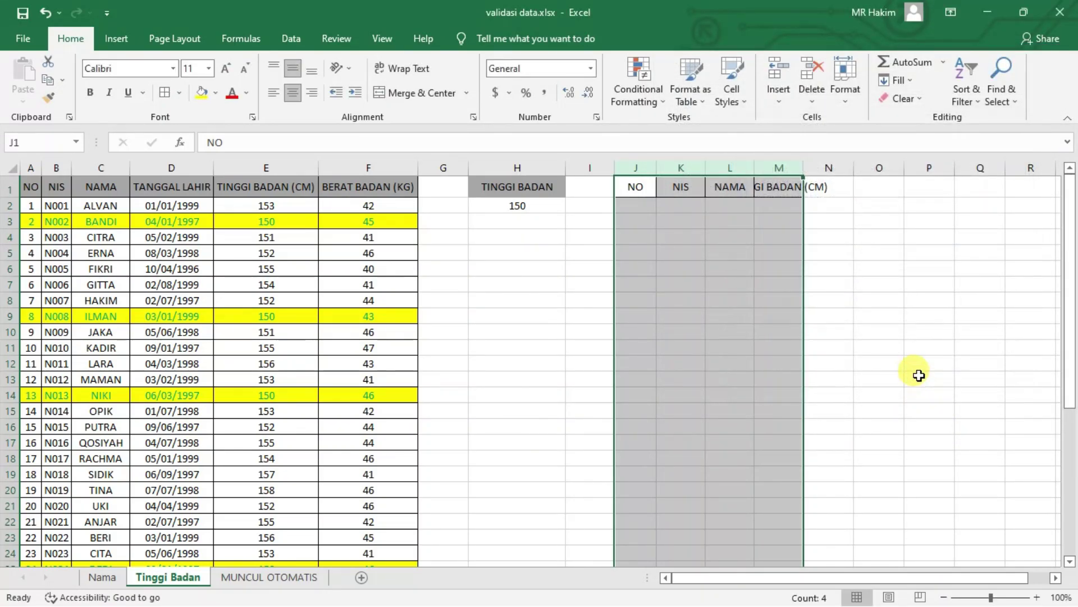
Step: Select the whole worksheet and autofit all columns so TINGGI BADAN (CM) shows fully
{"action": "left_click_drag", "start_coordinate": [646, 192], "coordinate": [786, 186]}
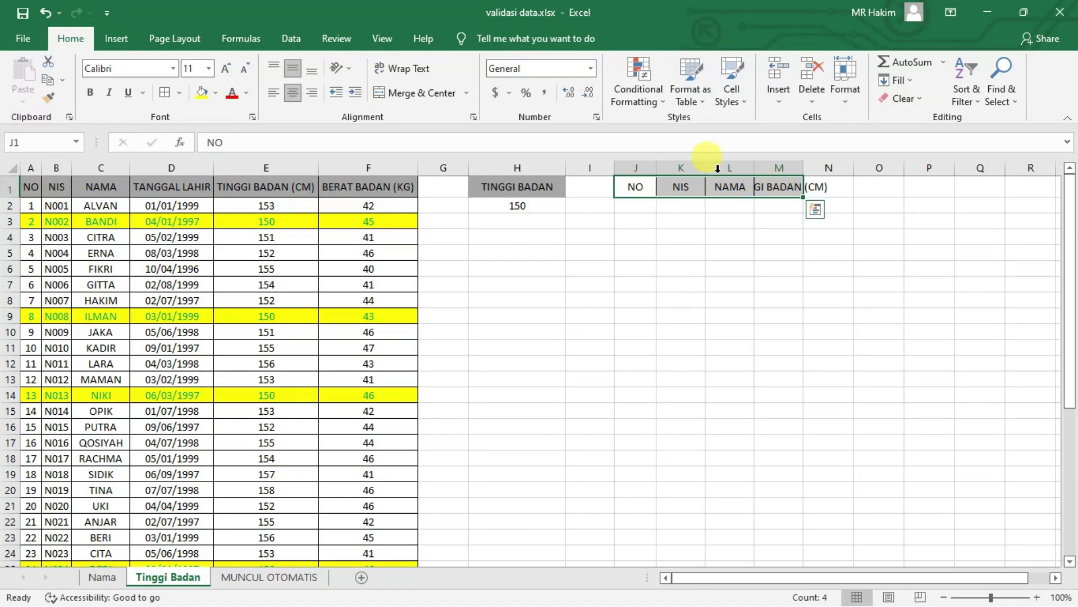
{"action": "left_click", "coordinate": [636, 166]}
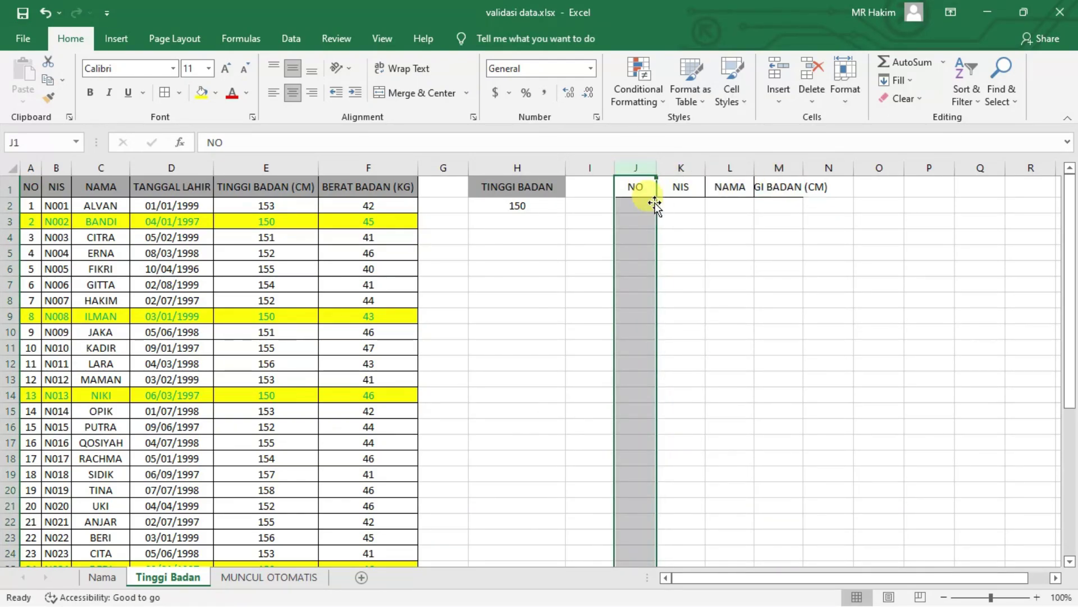
{"action": "left_click", "coordinate": [688, 193]}
{"action": "left_click", "coordinate": [13, 168]}
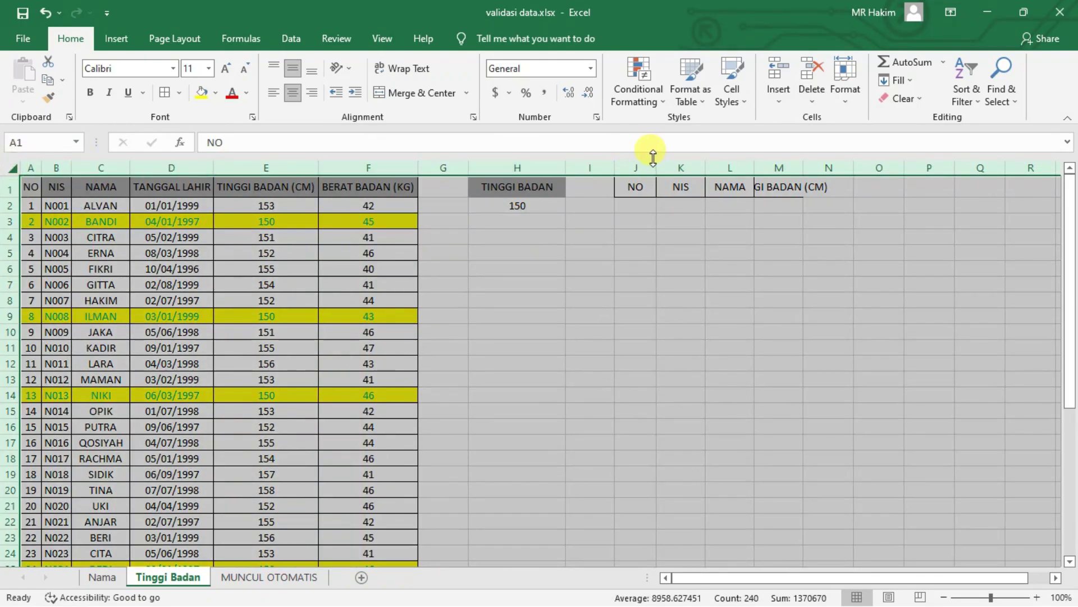
{"action": "double_click", "coordinate": [656, 165]}
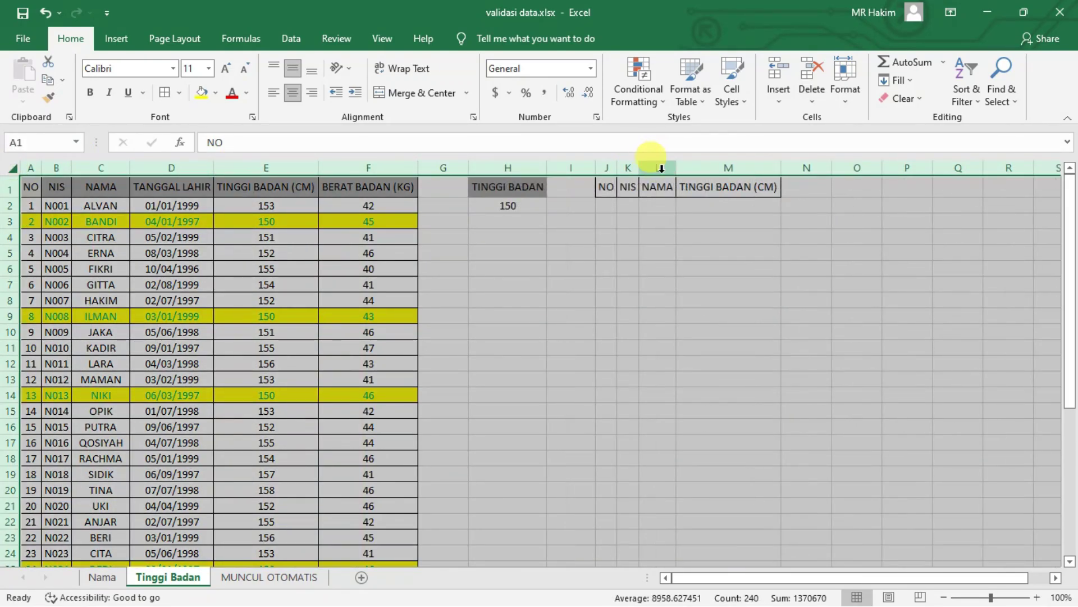
Step: Enter 1 in J2 as the first side-table row number
{"action": "left_click", "coordinate": [612, 206]}
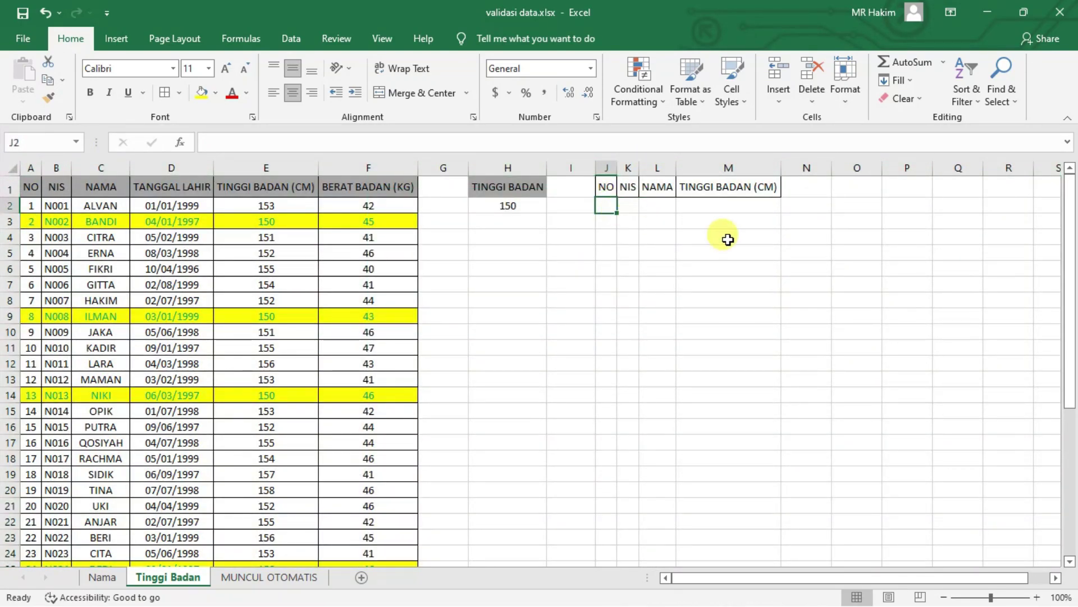
{"action": "type", "text": "1"}
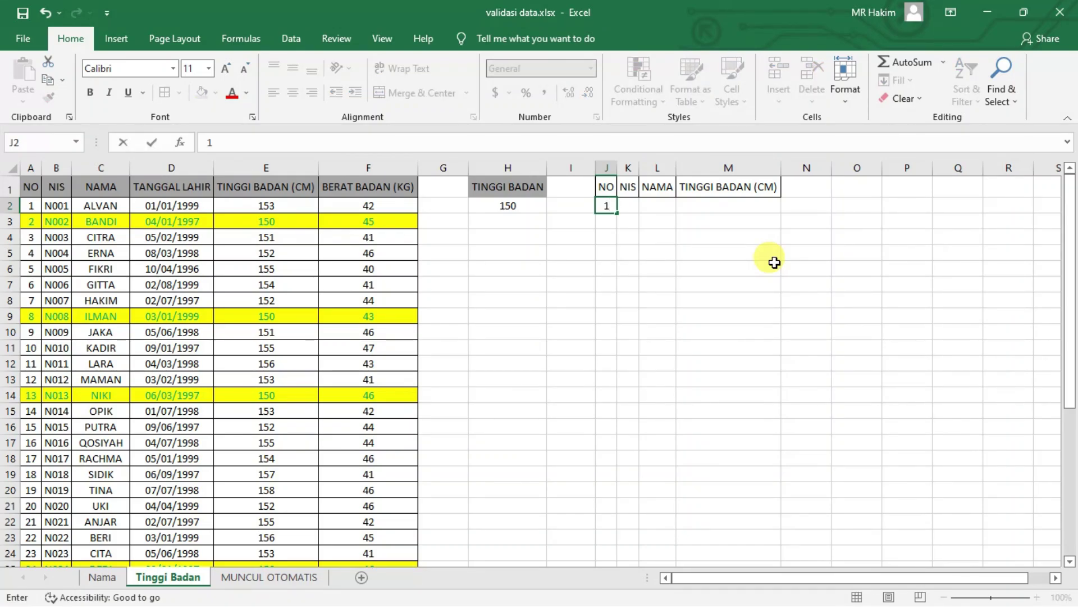
{"action": "key", "text": "Tab"}
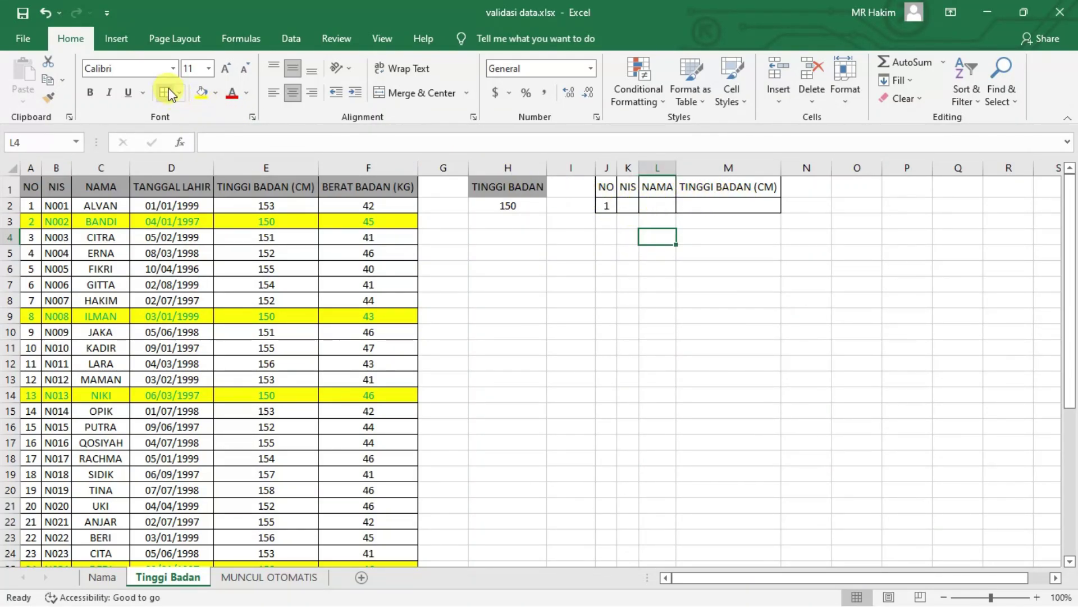
Step: Fill the first side-table row with NIS N001, name ALVAN and height 153
{"action": "left_click", "coordinate": [633, 208]}
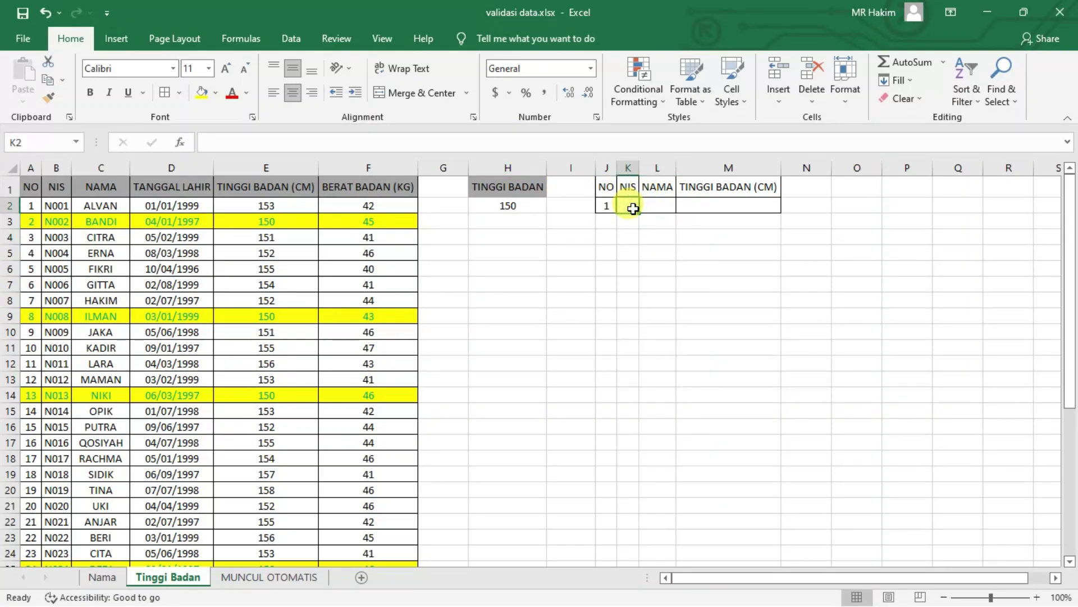
{"action": "type", "text": "N001"}
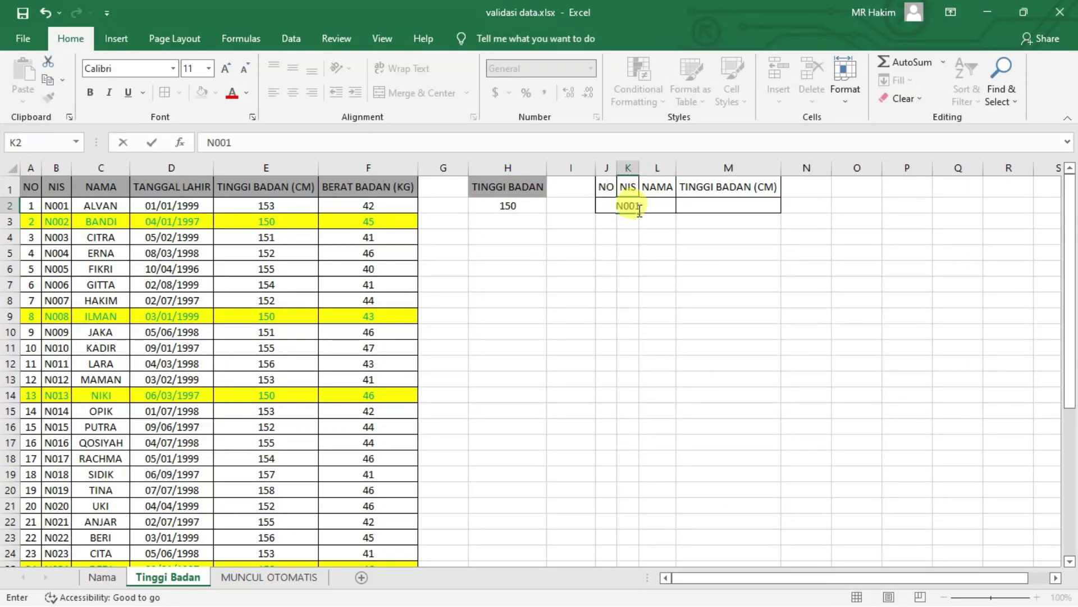
{"action": "left_click", "coordinate": [660, 204]}
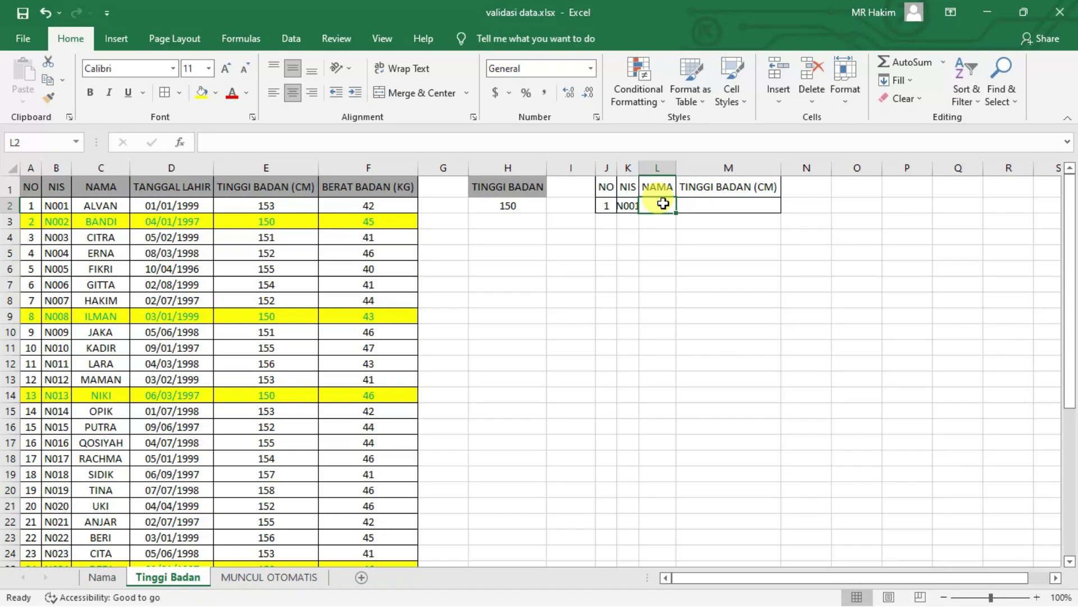
{"action": "type", "text": "ALVAN"}
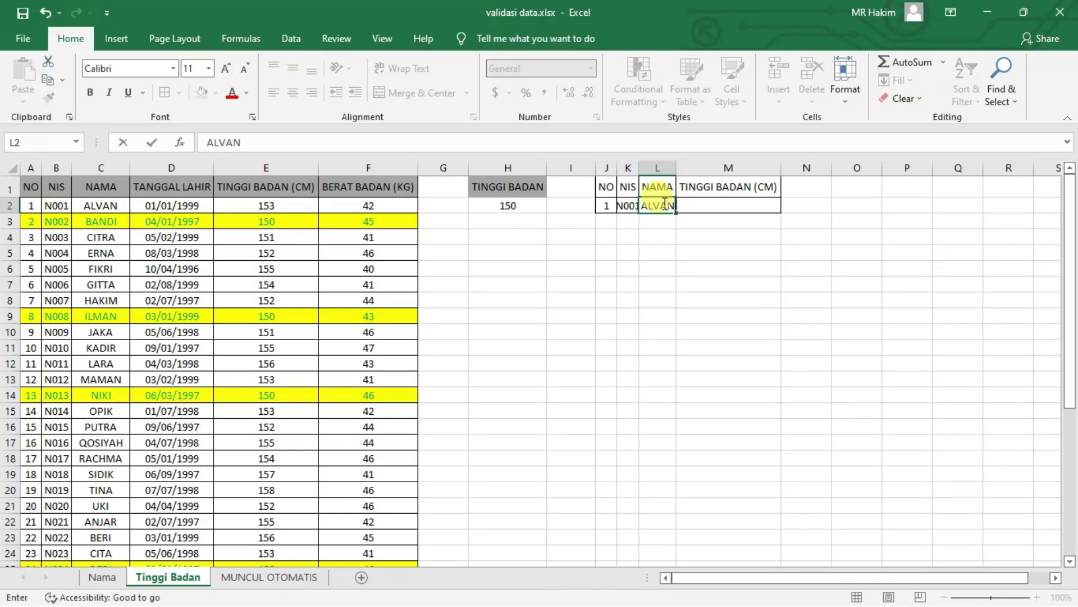
{"action": "left_click", "coordinate": [716, 205]}
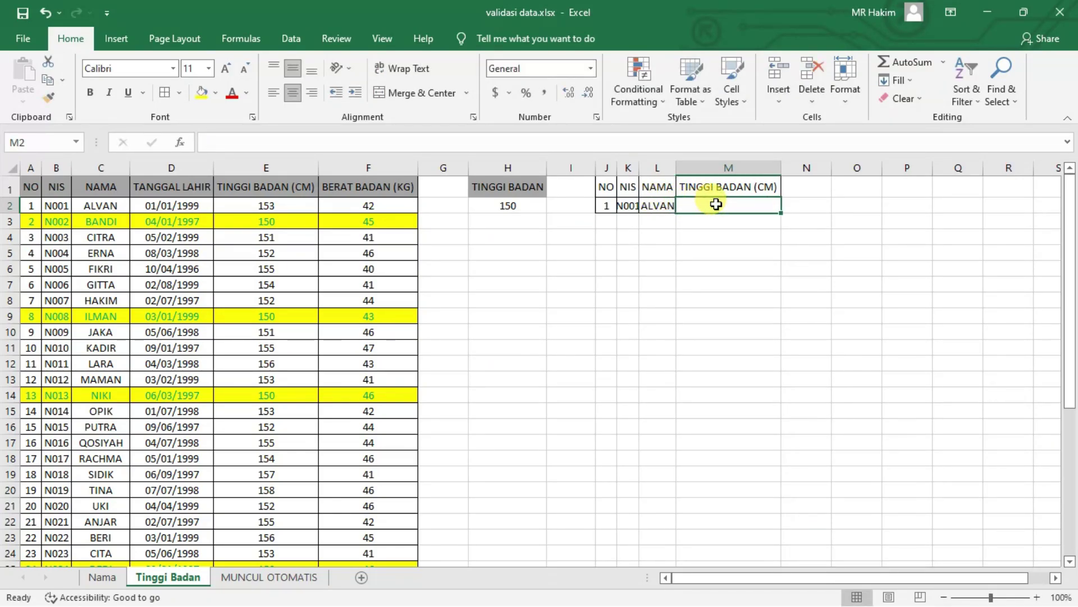
{"action": "type", "text": "153"}
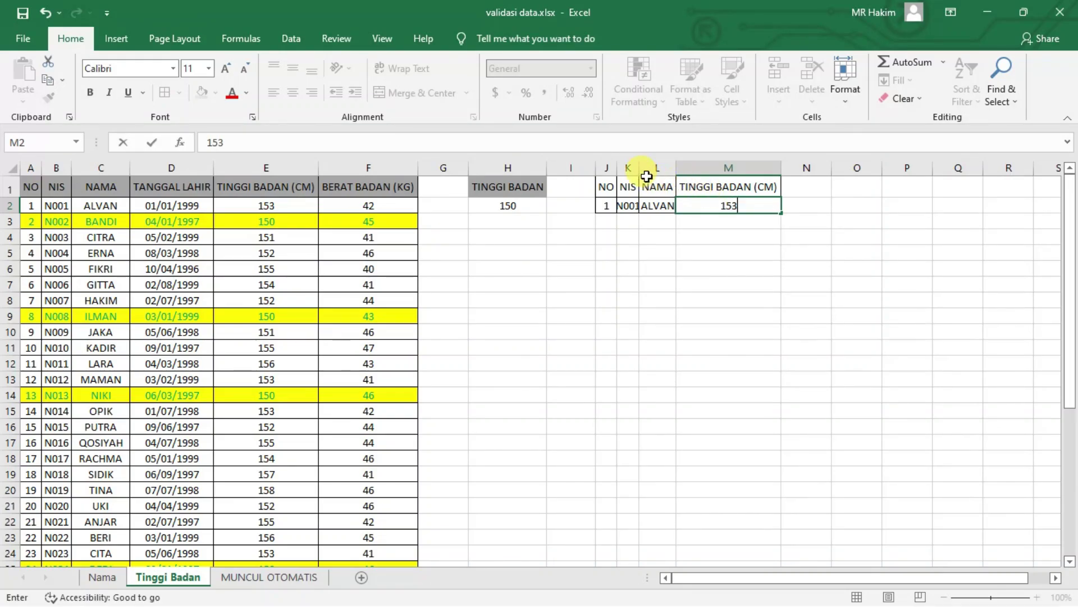
Step: Commit the height 153 and autofit columns K and L to their contents
{"action": "left_click", "coordinate": [606, 220]}
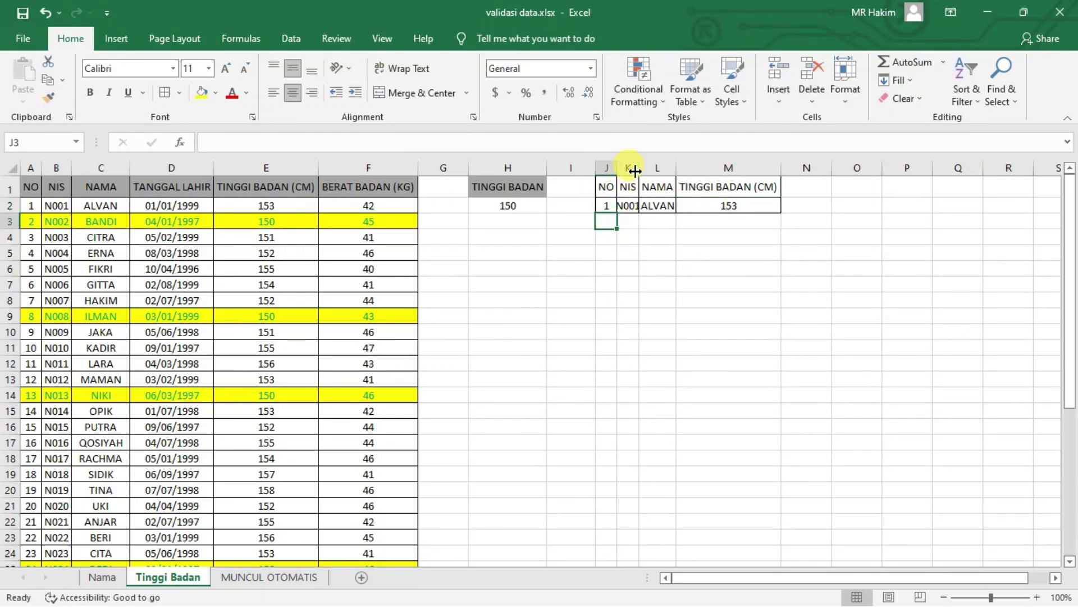
{"action": "double_click", "coordinate": [639, 168]}
{"action": "double_click", "coordinate": [685, 168]}
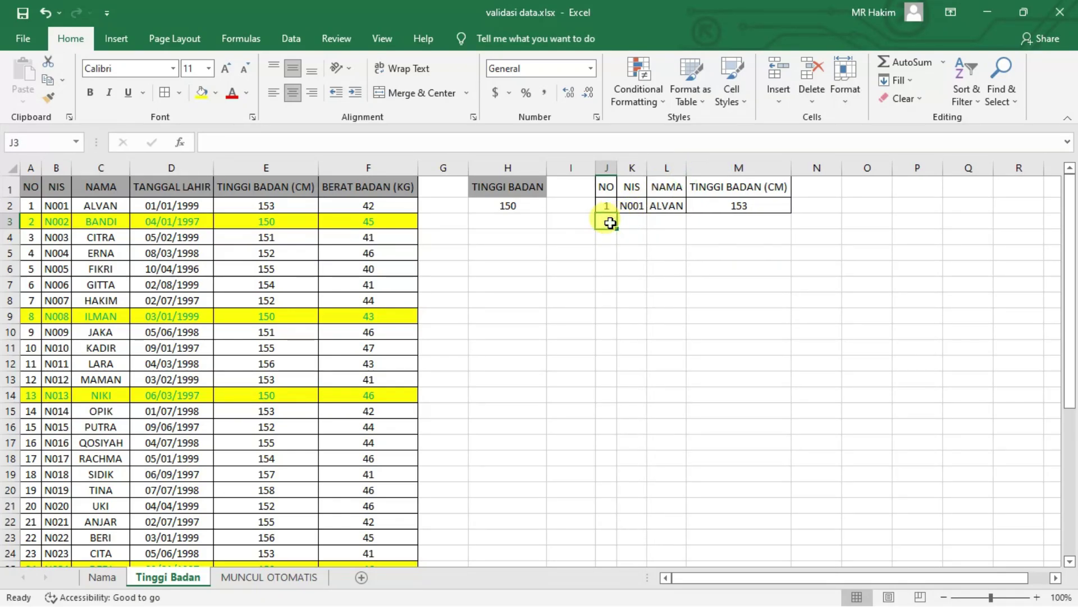
Step: Number the side-table rows 2 through 6 in J3:J7
{"action": "type", "text": "2"}
{"action": "key", "text": "Tab"}
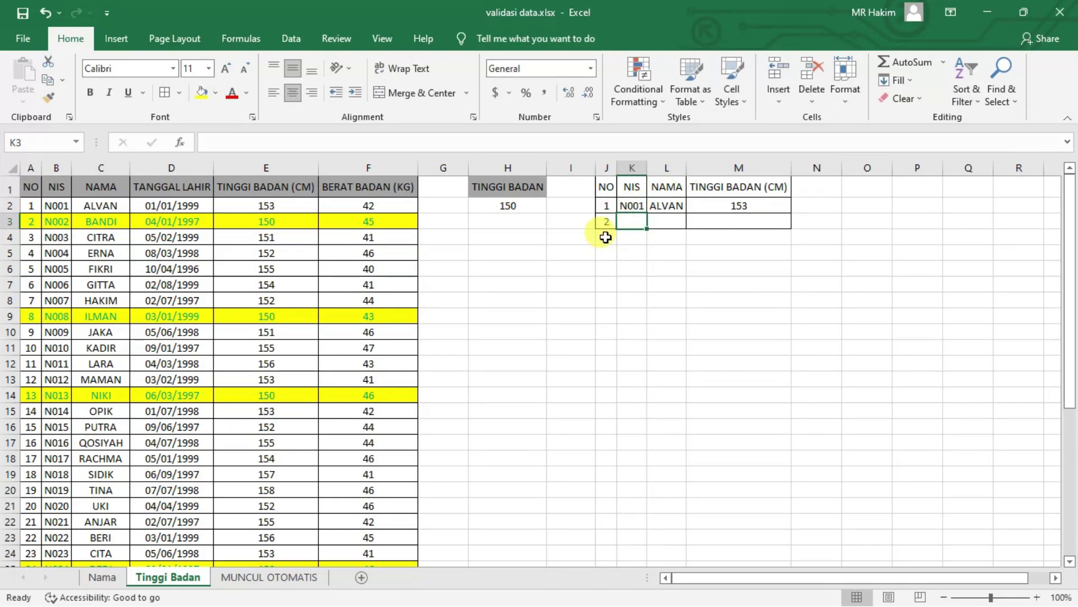
{"action": "left_click", "coordinate": [605, 237]}
{"action": "type", "text": "3"}
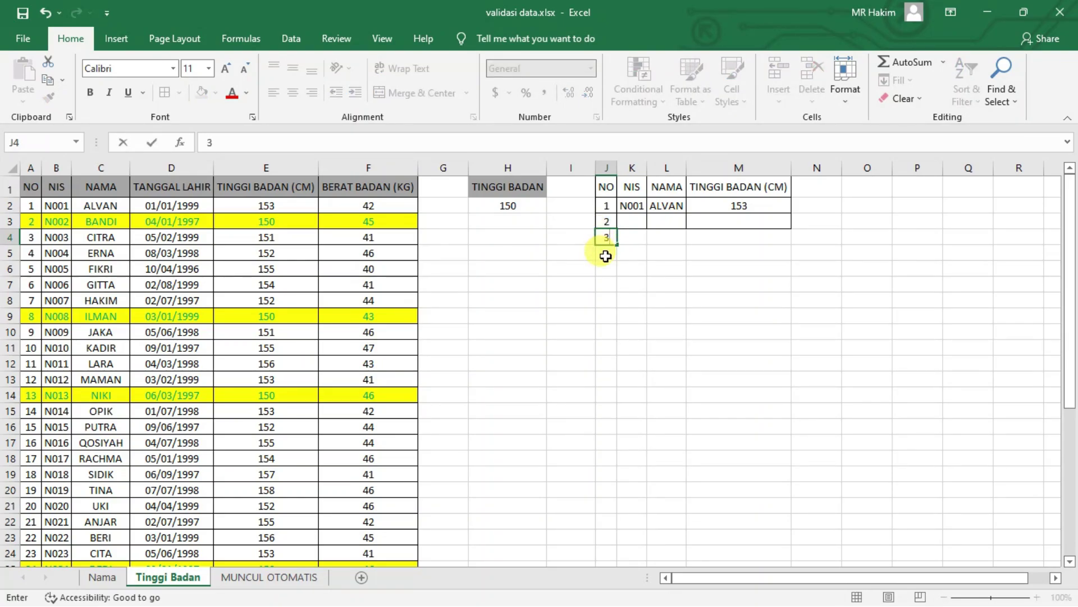
{"action": "left_click", "coordinate": [606, 256]}
{"action": "type", "text": "4"}
{"action": "left_click", "coordinate": [606, 267]}
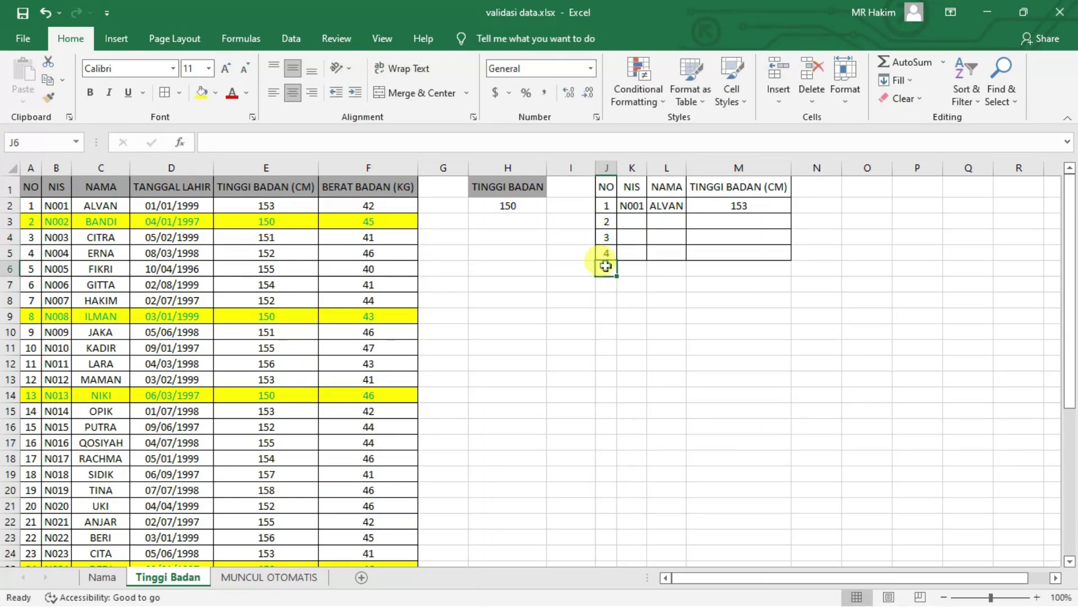
{"action": "type", "text": "5"}
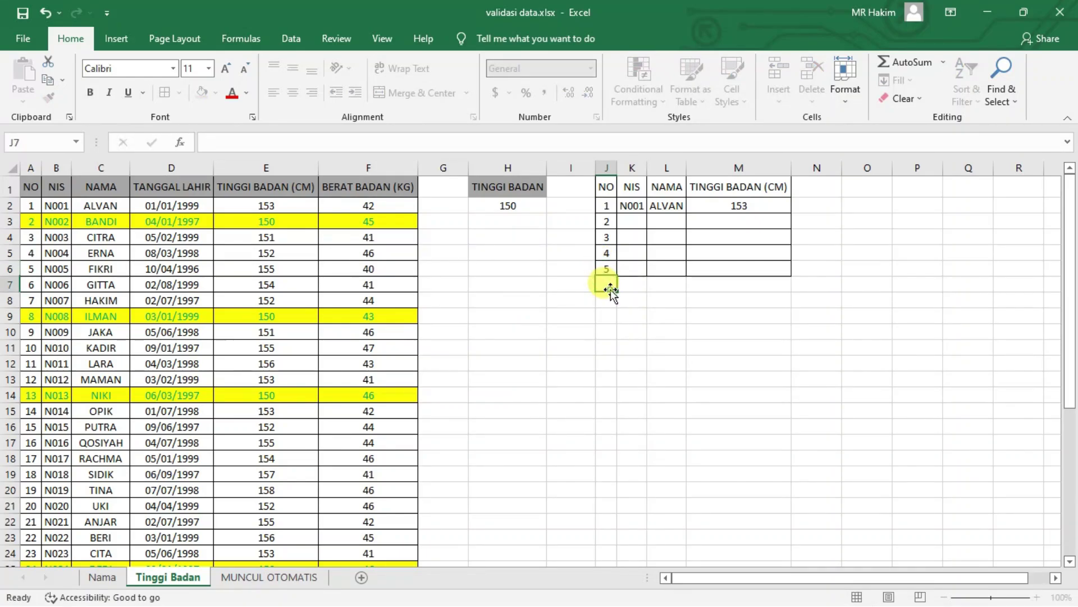
{"action": "left_click", "coordinate": [606, 283]}
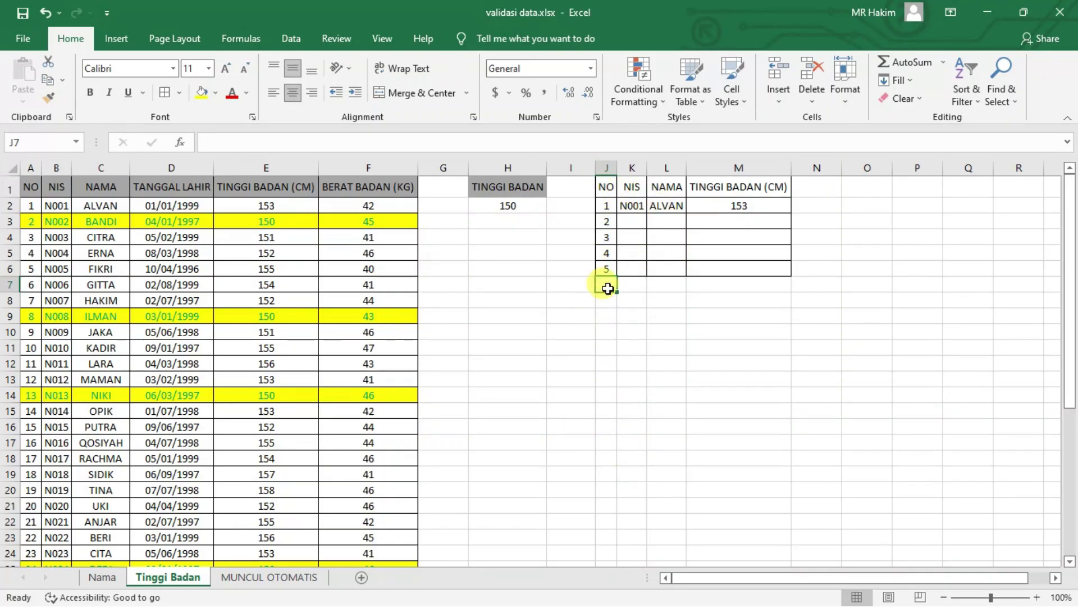
{"action": "type", "text": "6"}
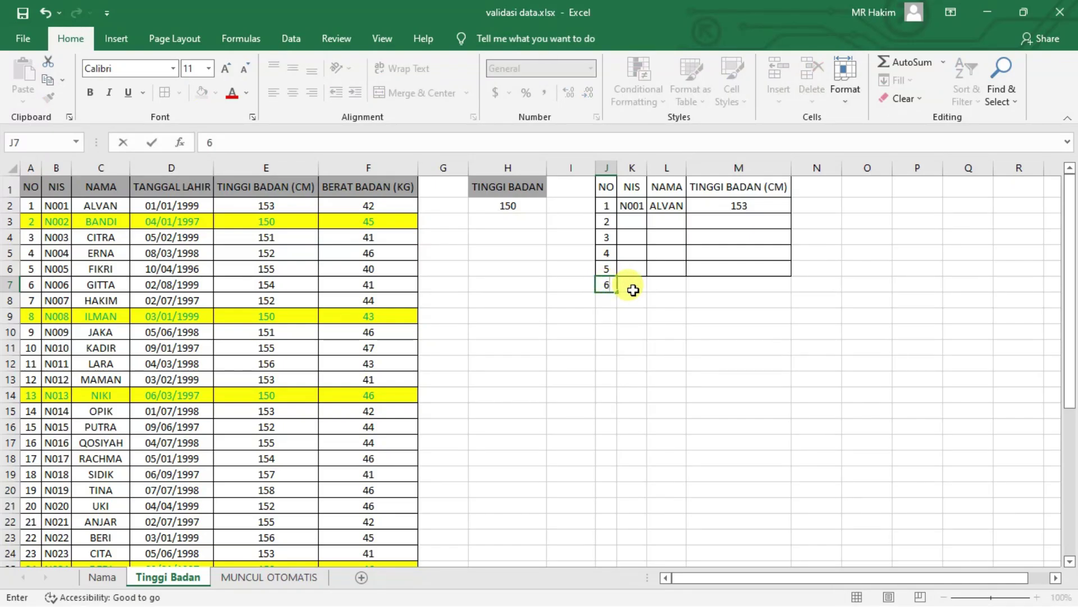
{"action": "key", "text": "Tab"}
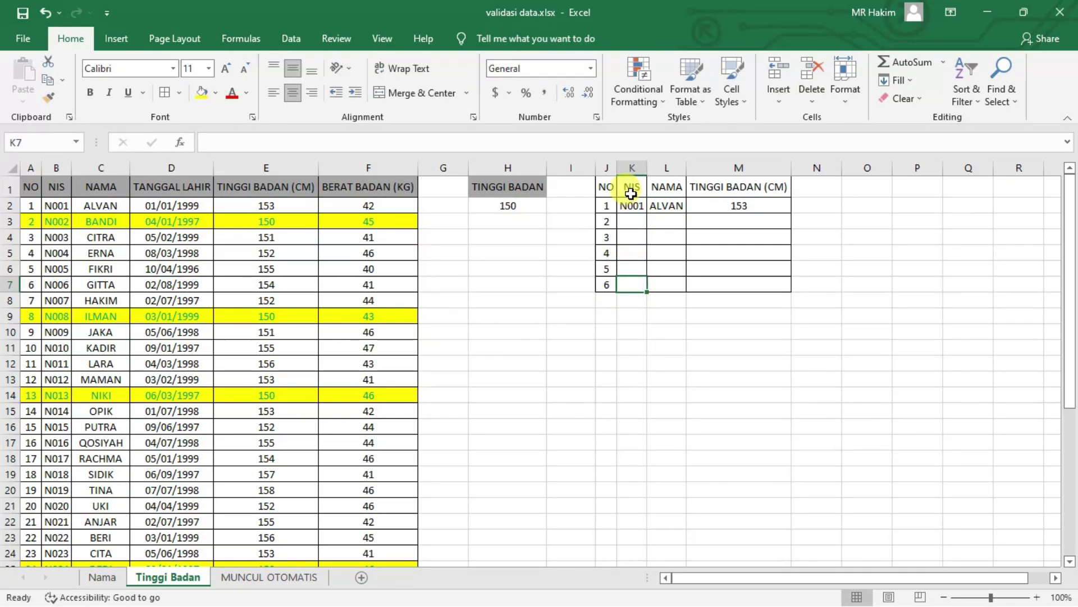
{"action": "left_click", "coordinate": [606, 187]}
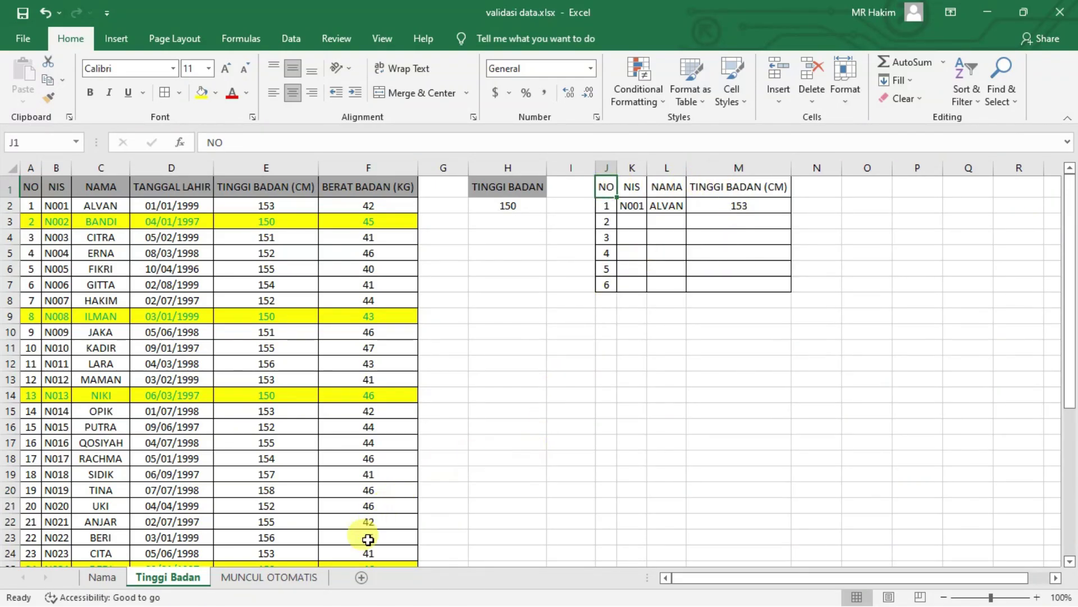
Step: On the MUNCUL OTOMATIS sheet, pick ALVAN from the H2 name dropdown
{"action": "left_click", "coordinate": [294, 584]}
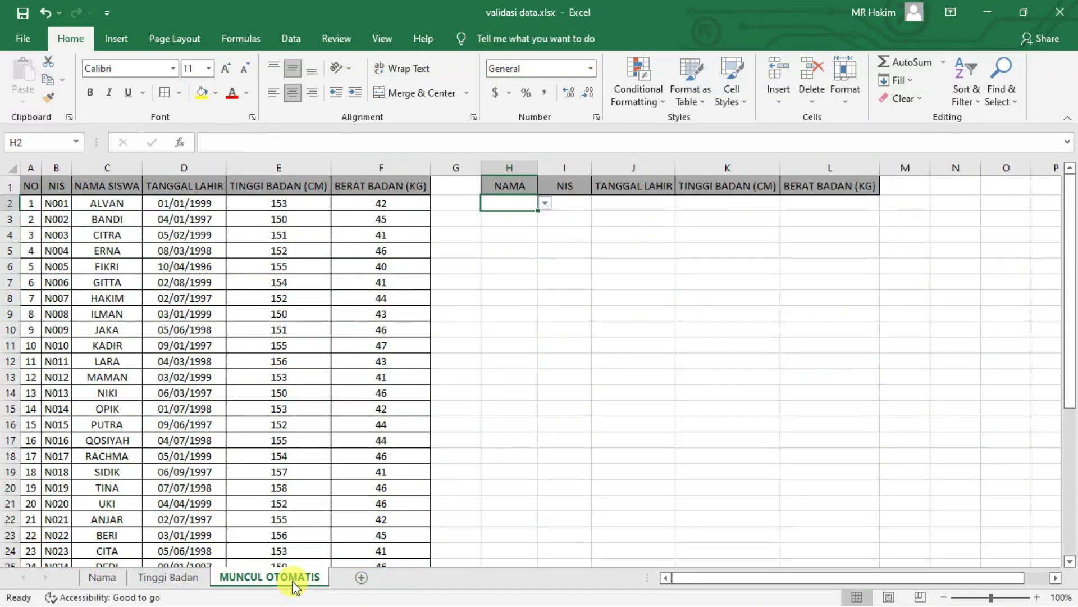
{"action": "left_click", "coordinate": [545, 205]}
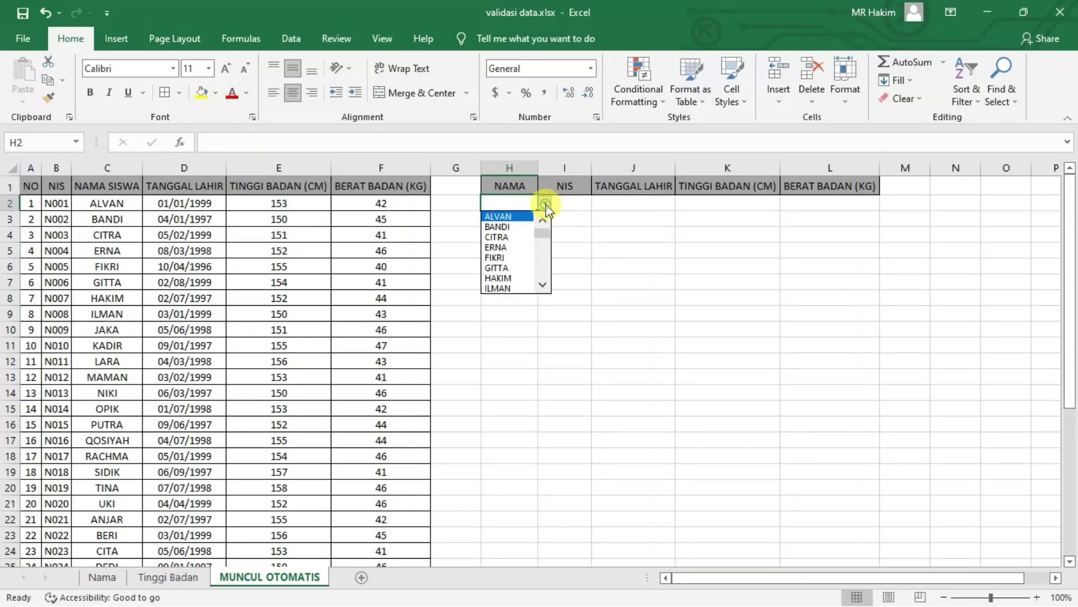
{"action": "left_click", "coordinate": [506, 216]}
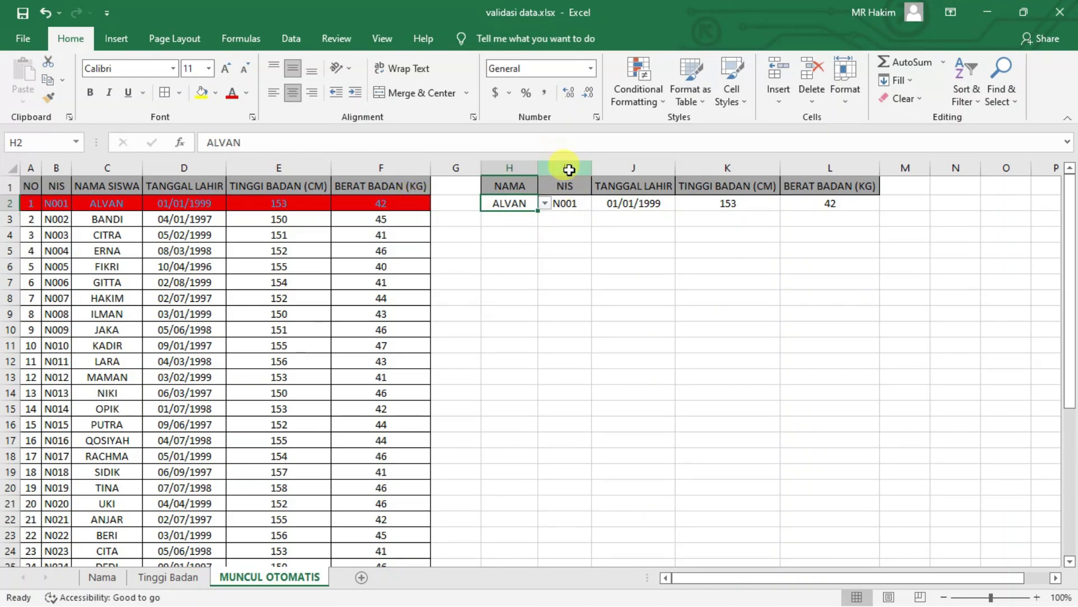
Step: Inspect the IFERROR/INDEX/MATCH lookup formula in I2 and the detail headers I1:L1
{"action": "left_click_drag", "start_coordinate": [566, 168], "coordinate": [811, 166]}
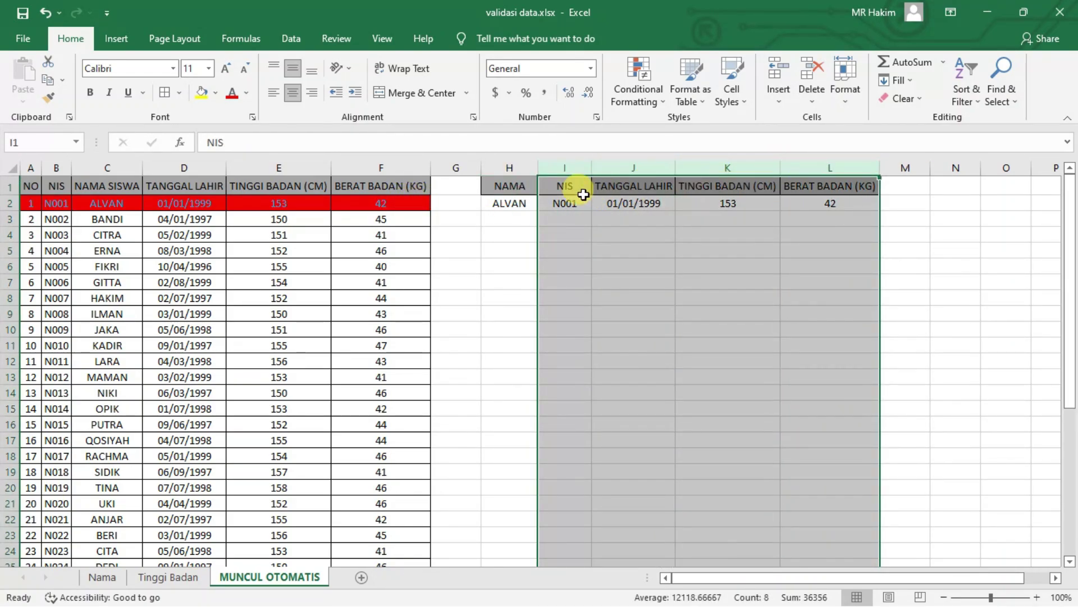
{"action": "left_click", "coordinate": [563, 202]}
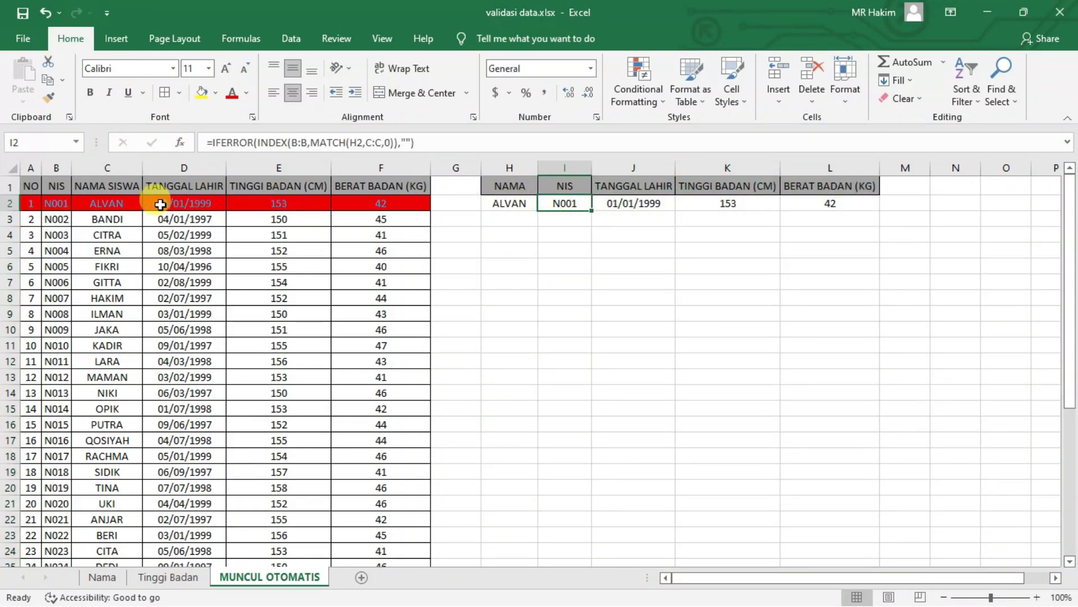
{"action": "left_click", "coordinate": [562, 186]}
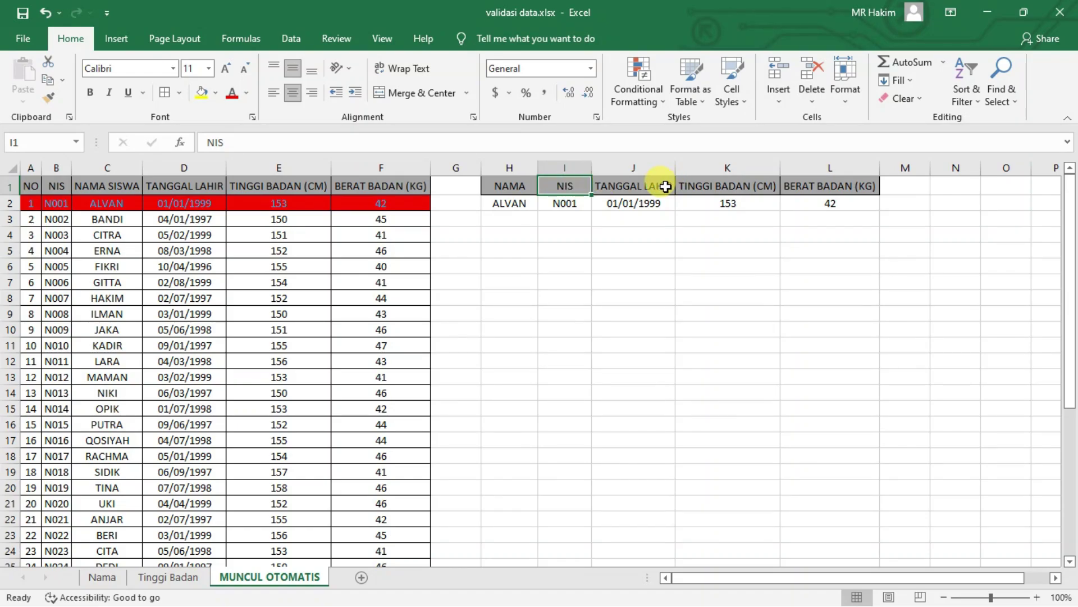
{"action": "left_click", "coordinate": [646, 185]}
{"action": "left_click", "coordinate": [727, 185]}
{"action": "left_click", "coordinate": [817, 185]}
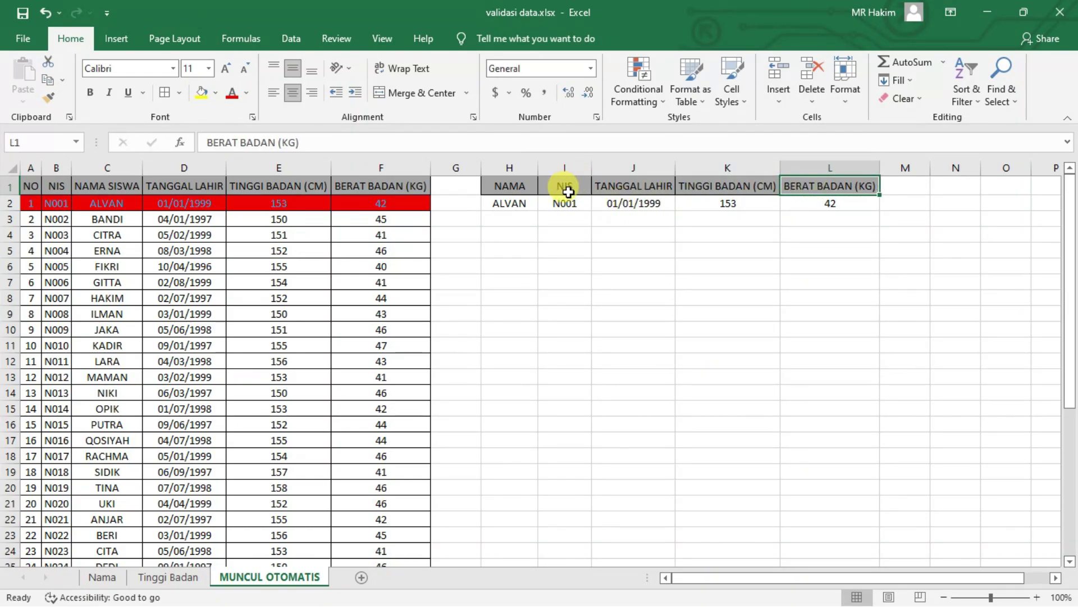
Step: Change the H2 student name to CITRA from the dropdown list
{"action": "left_click", "coordinate": [528, 203]}
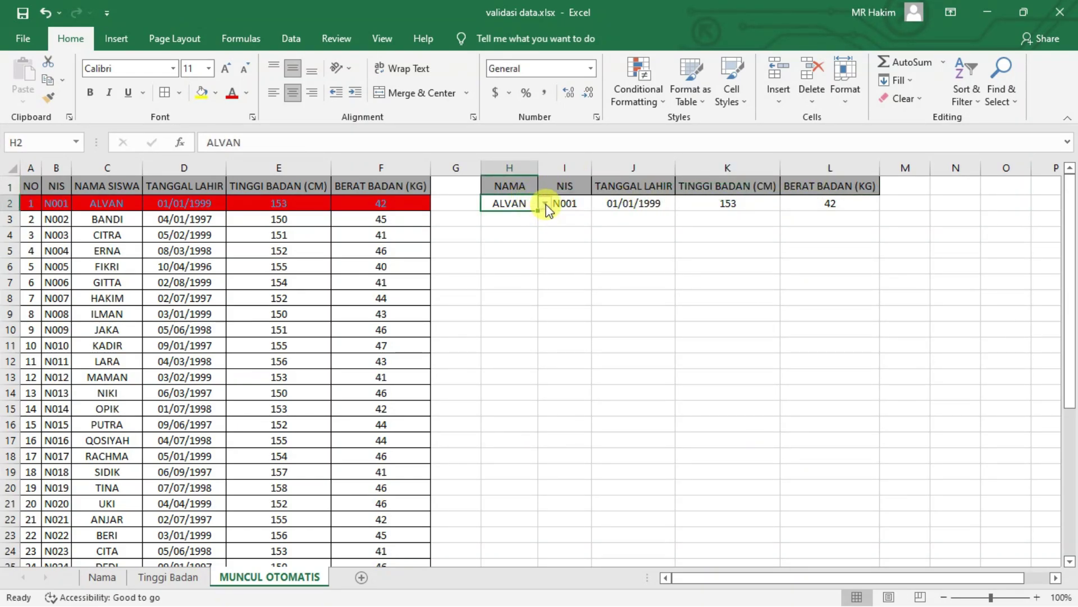
{"action": "left_click", "coordinate": [545, 203]}
{"action": "key", "text": "Escape"}
{"action": "left_click", "coordinate": [520, 235]}
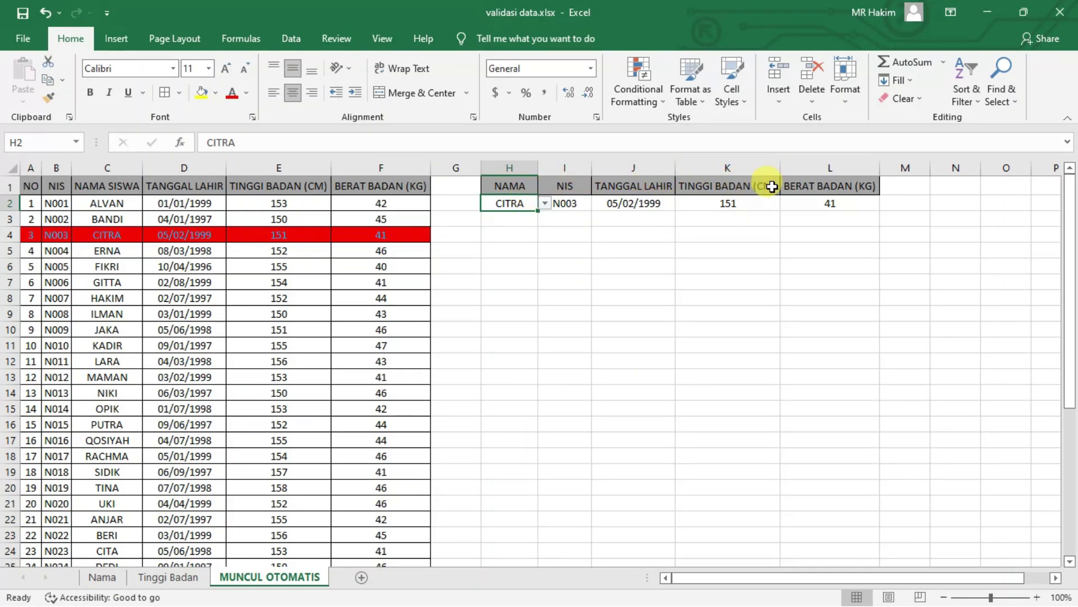
{"action": "left_click_drag", "start_coordinate": [564, 168], "coordinate": [796, 169]}
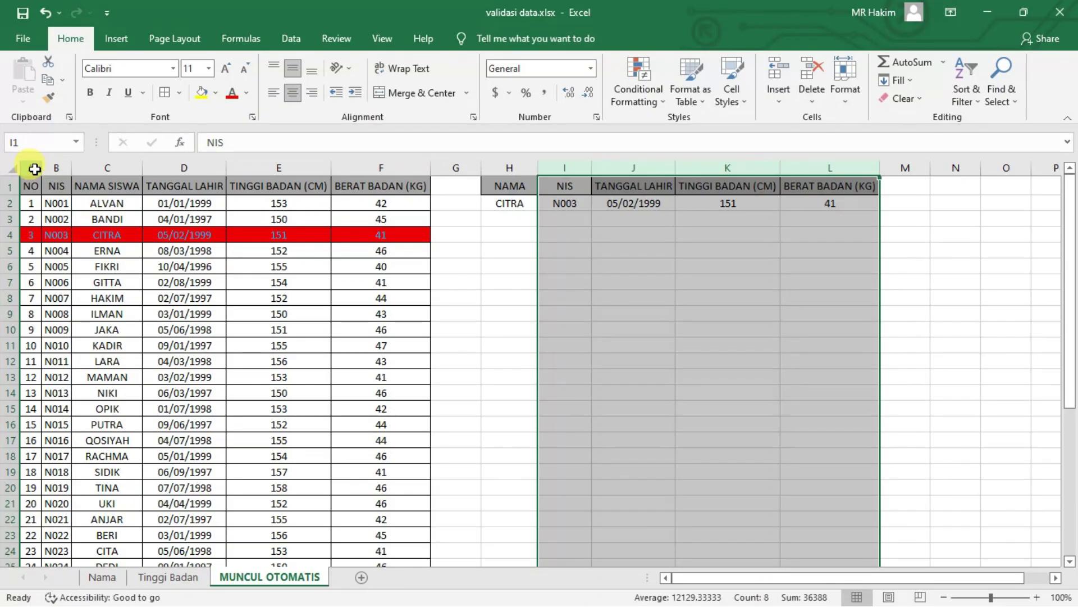
{"action": "left_click_drag", "start_coordinate": [34, 169], "coordinate": [348, 168]}
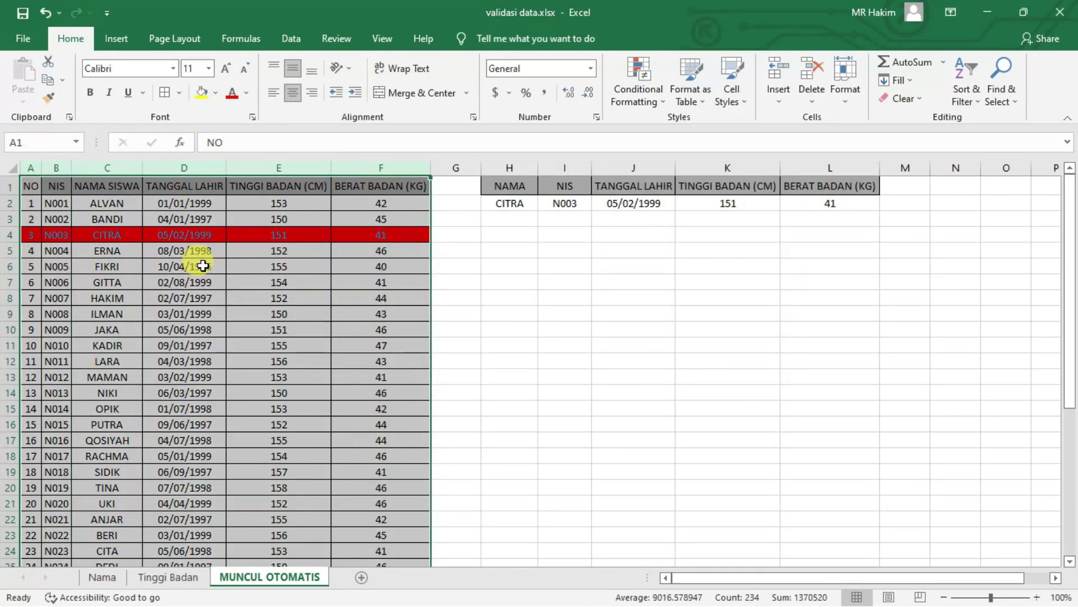
{"action": "left_click", "coordinate": [517, 215]}
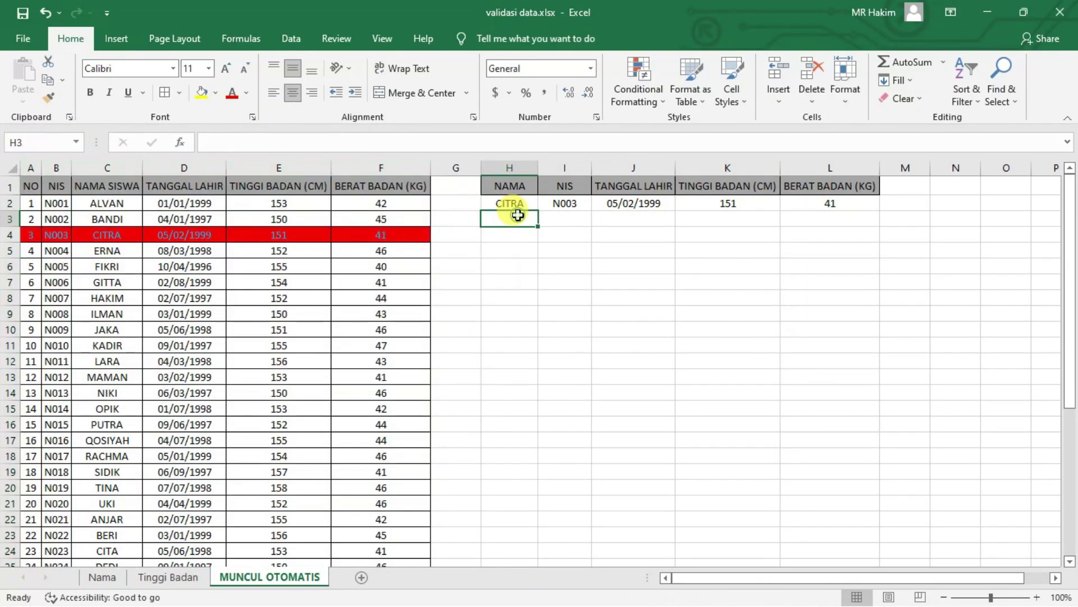
{"action": "left_click", "coordinate": [518, 204]}
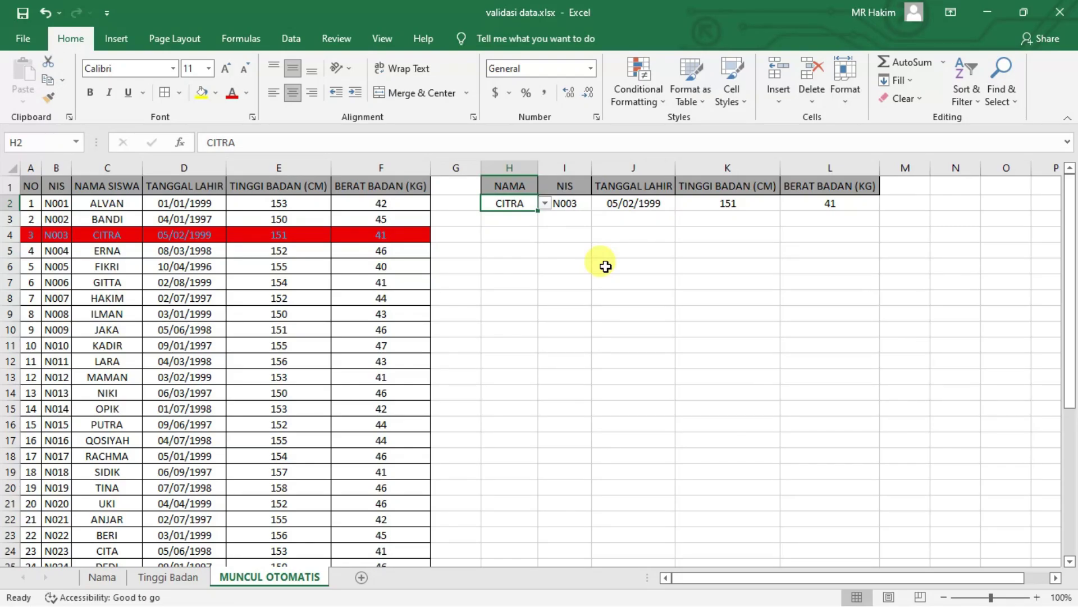
{"action": "left_click", "coordinate": [558, 249]}
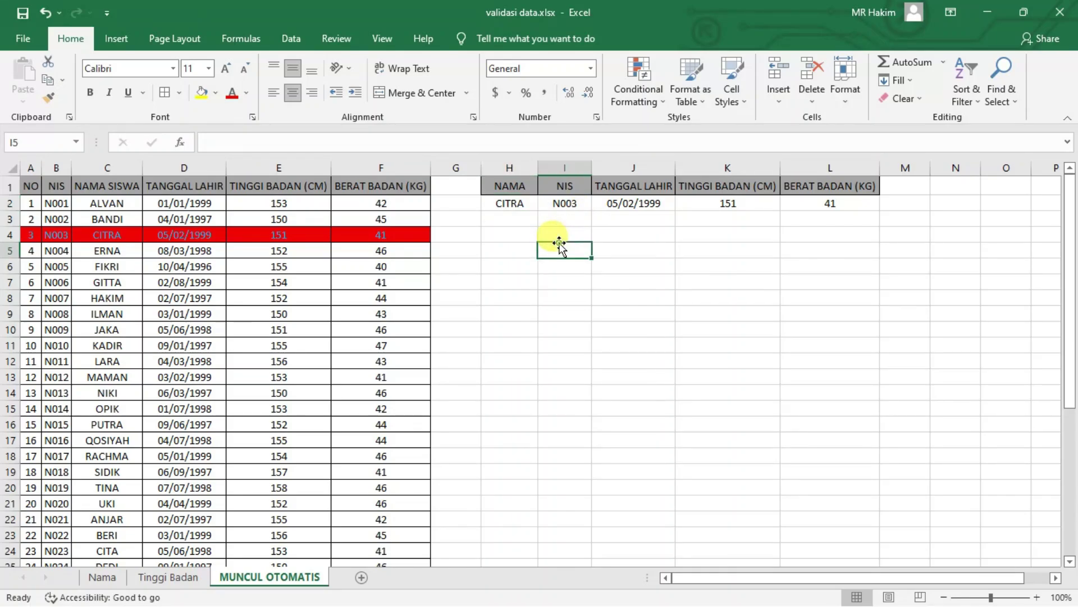